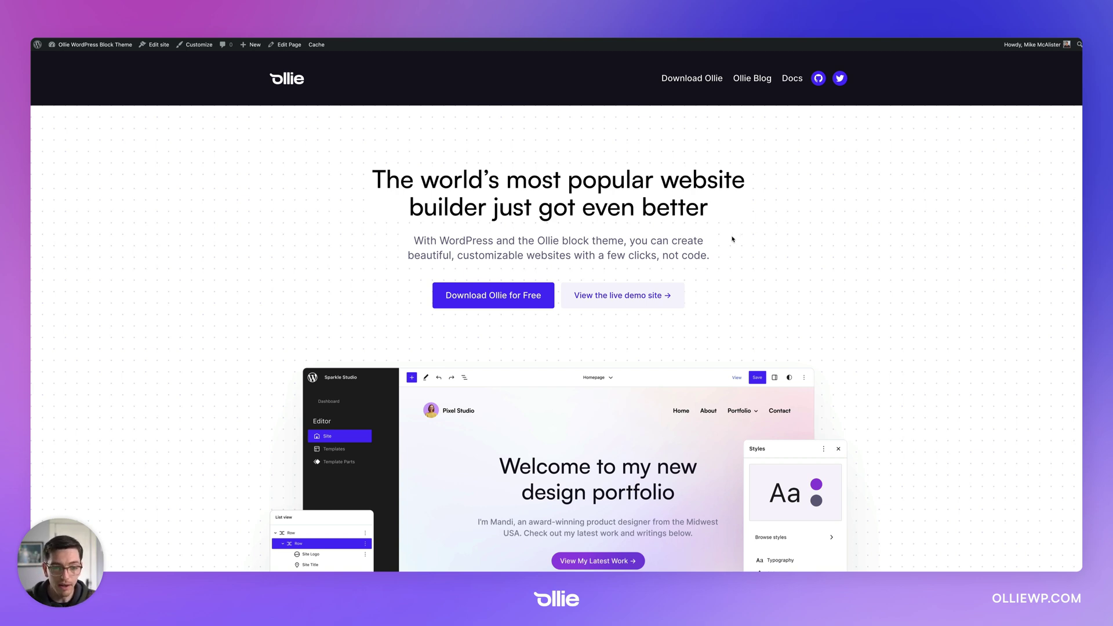
Step: Follow 'Download Ollie for Free' on the OllieWP.com homepage to the download page
{"action": "left_click", "coordinate": [499, 299]}
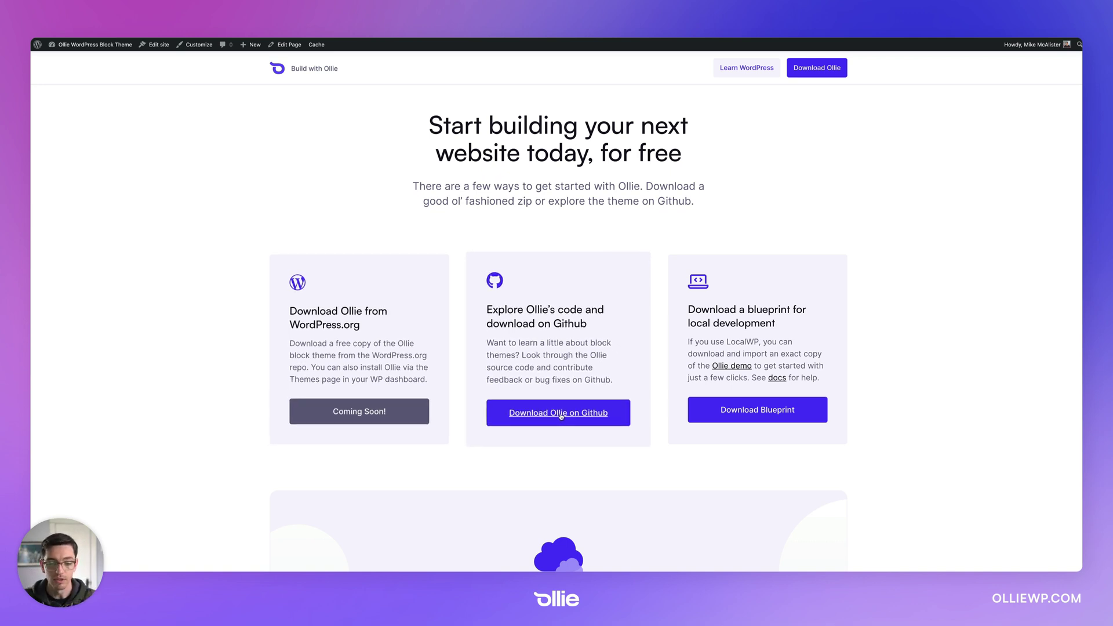
Step: View Ollie's GitHub repository and its Initial Release zip assets, then go back
{"action": "left_click", "coordinate": [549, 309]}
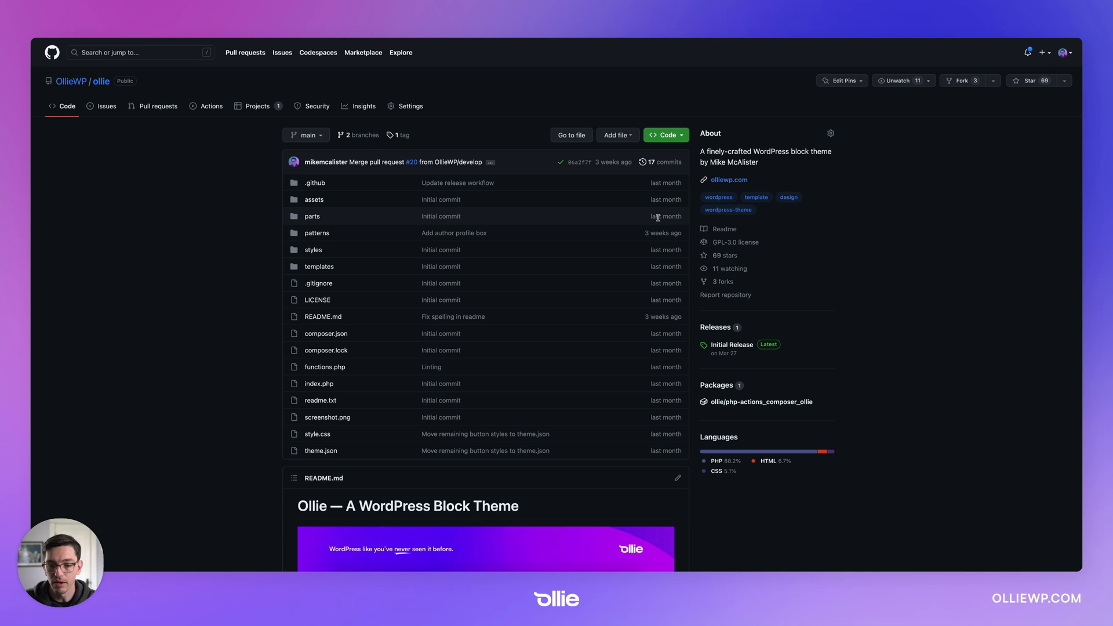
{"action": "left_click", "coordinate": [667, 135]}
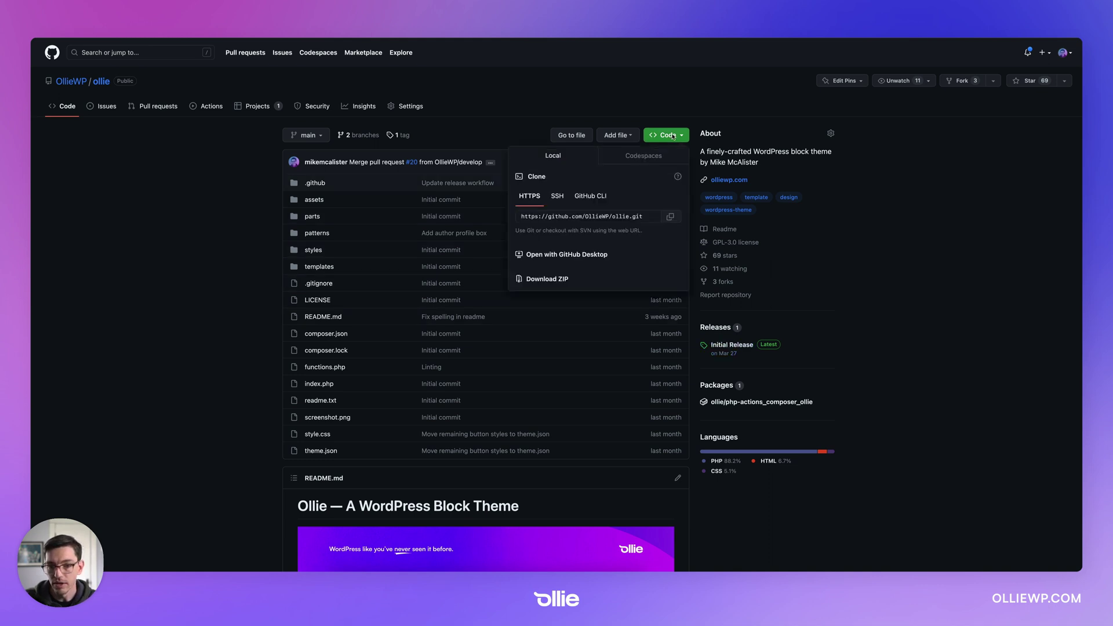
{"action": "left_click", "coordinate": [733, 345]}
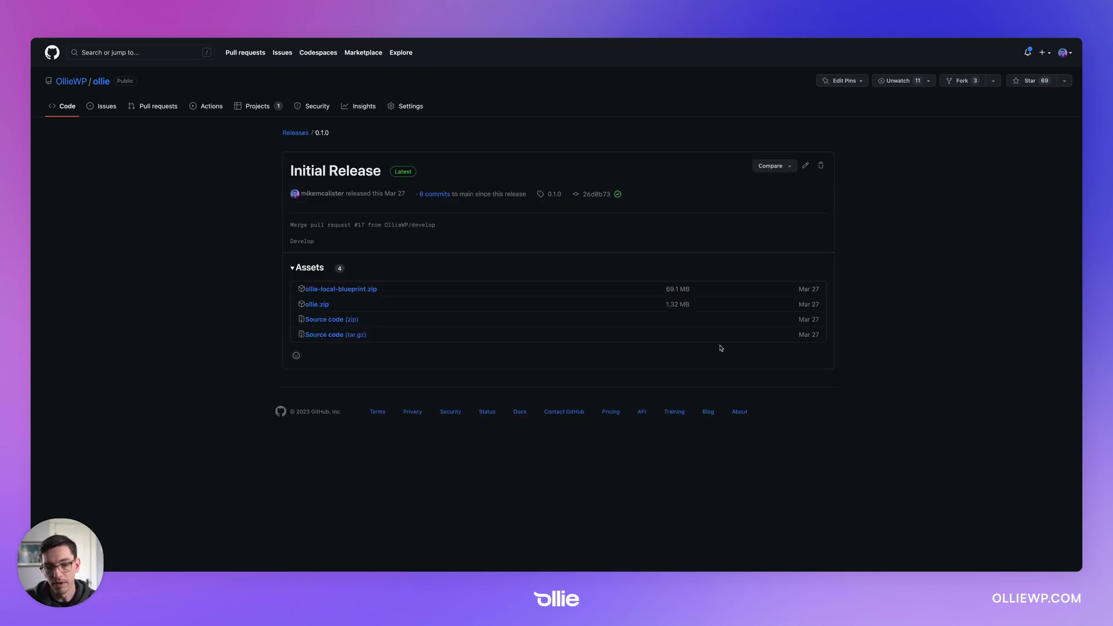
{"action": "scroll", "coordinate": [369, 241], "scroll_direction": "left", "scroll_amount": 5}
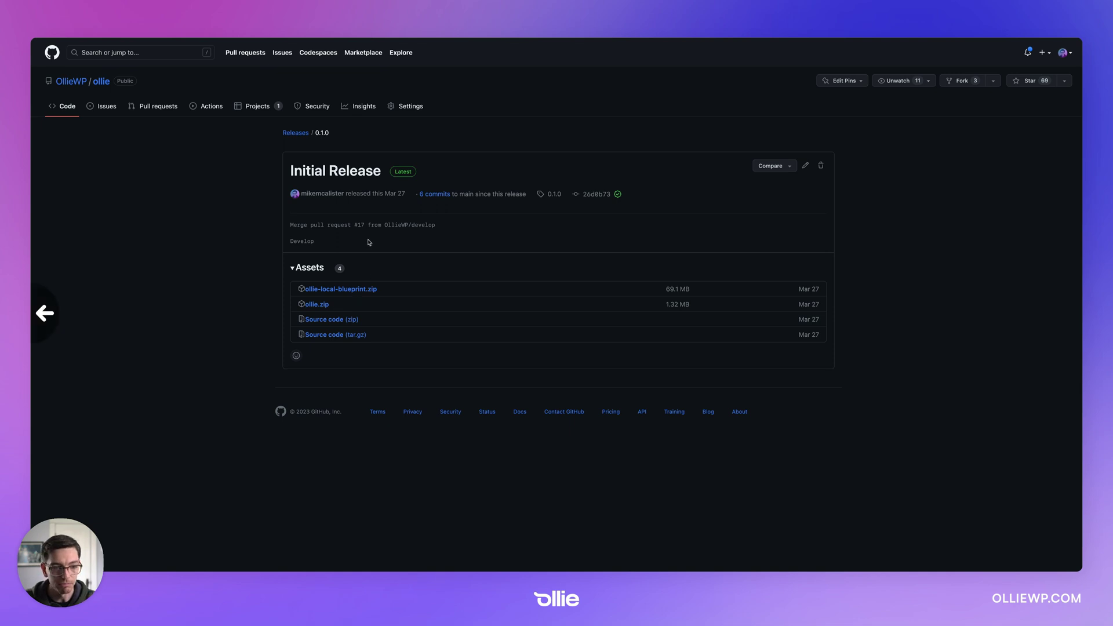
{"action": "scroll", "coordinate": [371, 242], "scroll_direction": "left", "scroll_amount": 5}
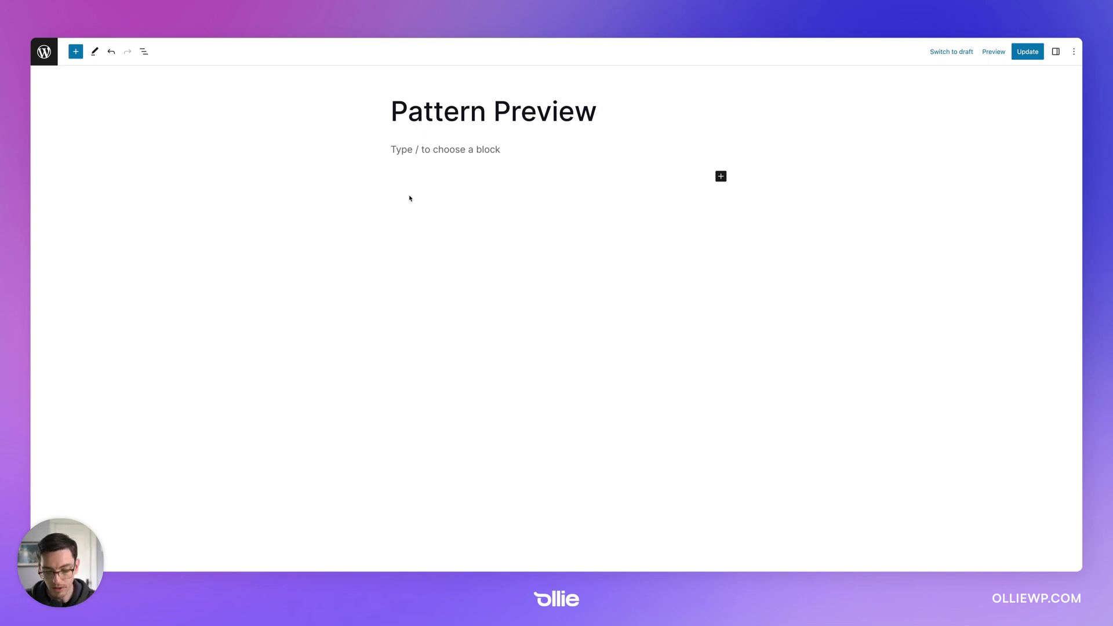
Step: Insert the 'Design with a few clicks' pattern from Patterns > Call to Action
{"action": "left_click", "coordinate": [76, 53]}
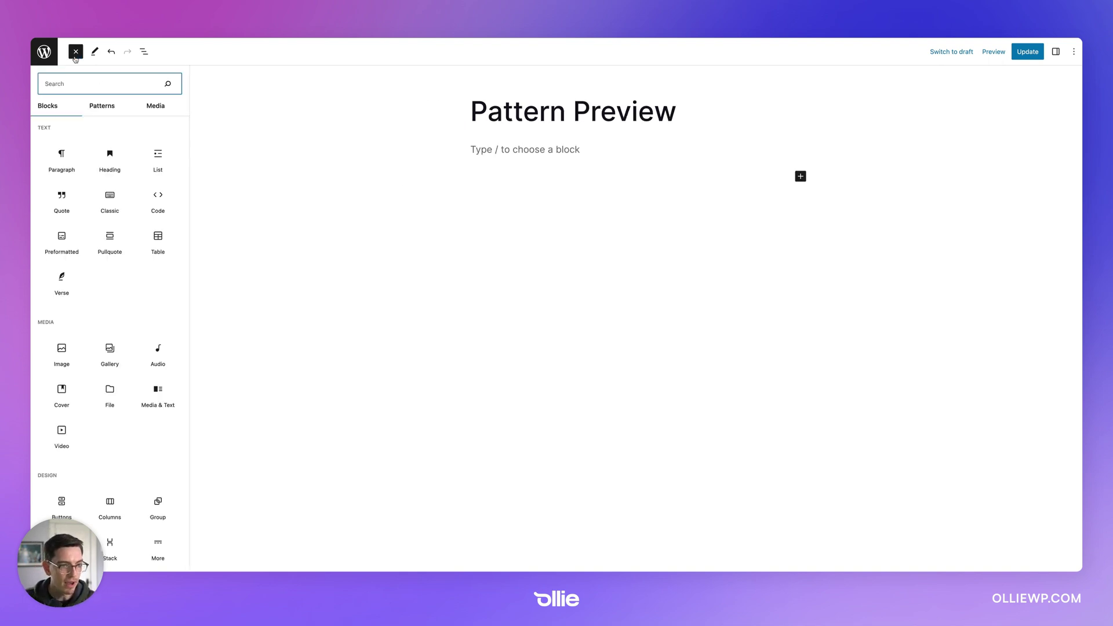
{"action": "left_click", "coordinate": [98, 108]}
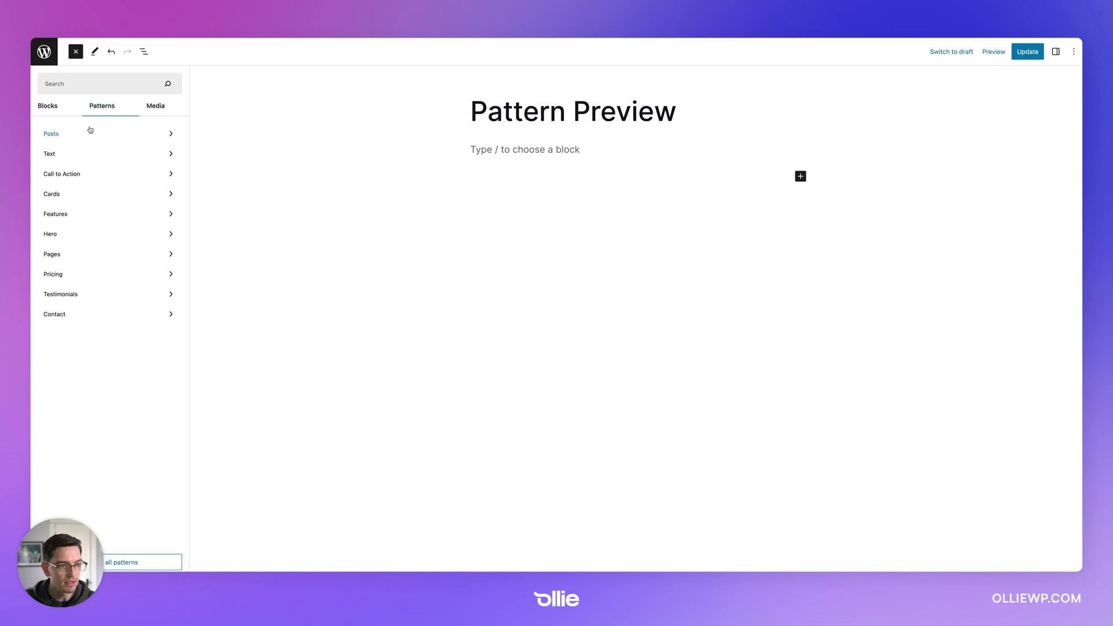
{"action": "left_click", "coordinate": [82, 174]}
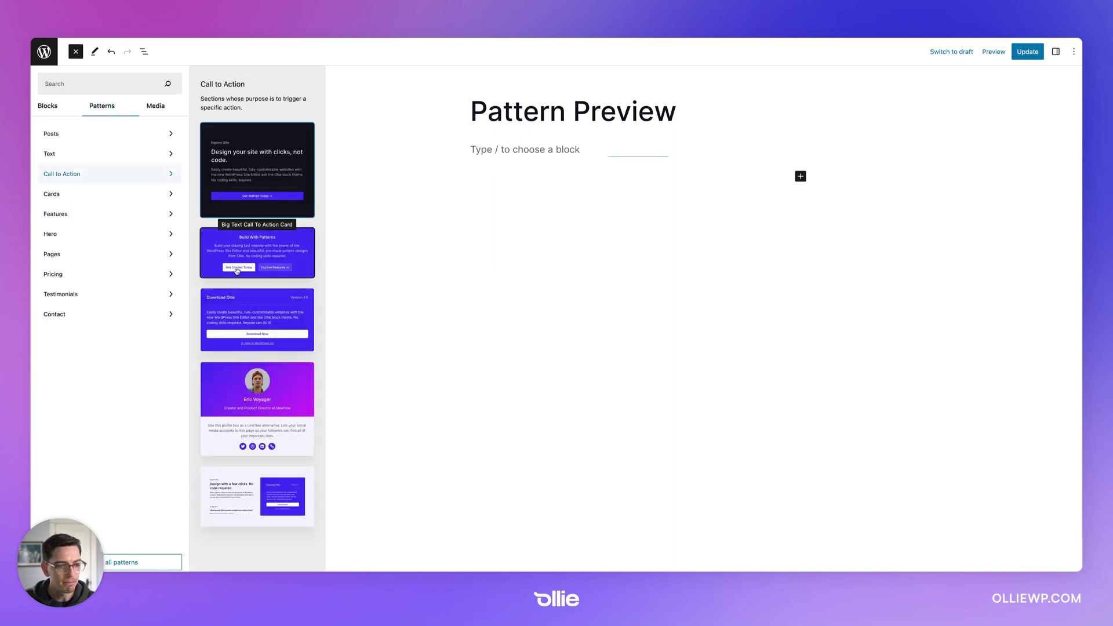
{"action": "scroll", "coordinate": [237, 271], "scroll_direction": "down", "scroll_amount": 3}
{"action": "left_click", "coordinate": [243, 363]}
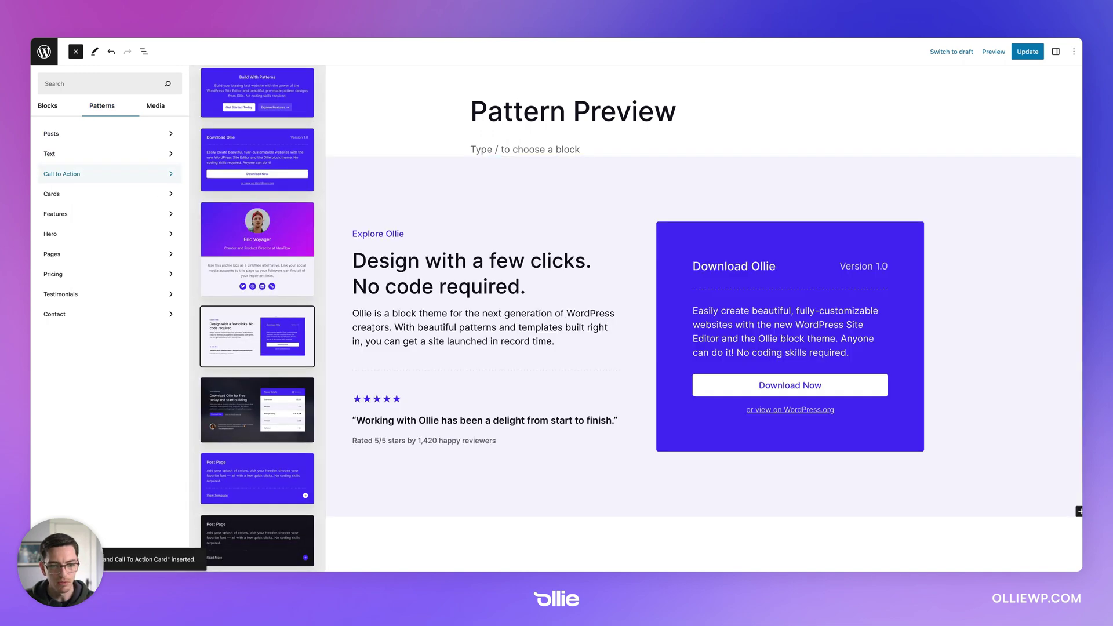
{"action": "left_click", "coordinate": [76, 52]}
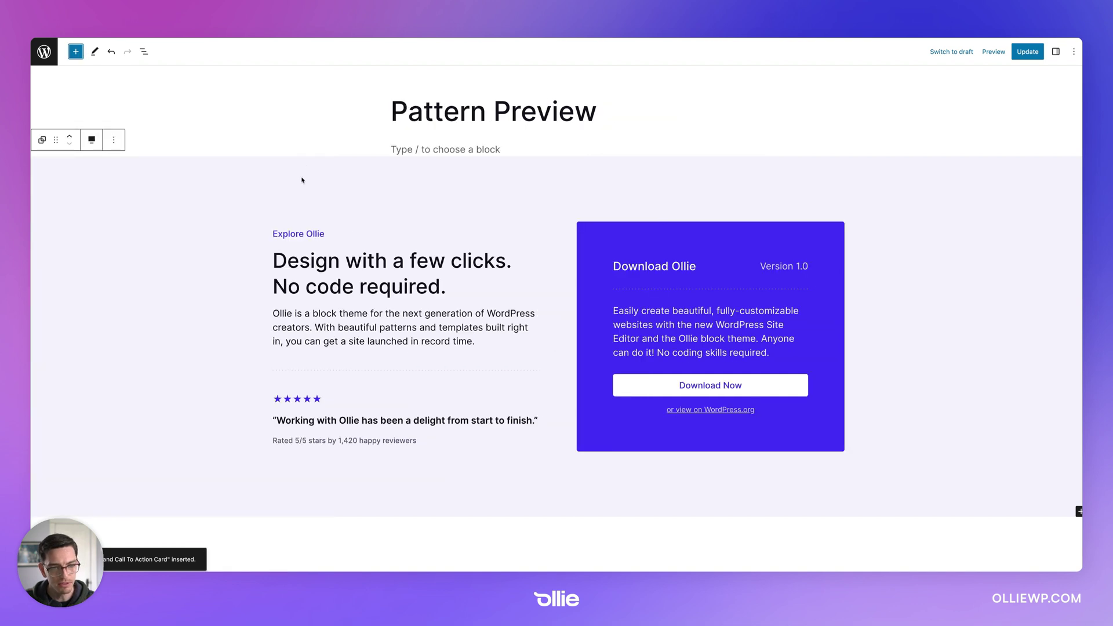
Step: Delete the empty paragraph above the pattern and select the pattern's full-width group
{"action": "left_click", "coordinate": [395, 149]}
{"action": "key", "text": "BackSpace"}
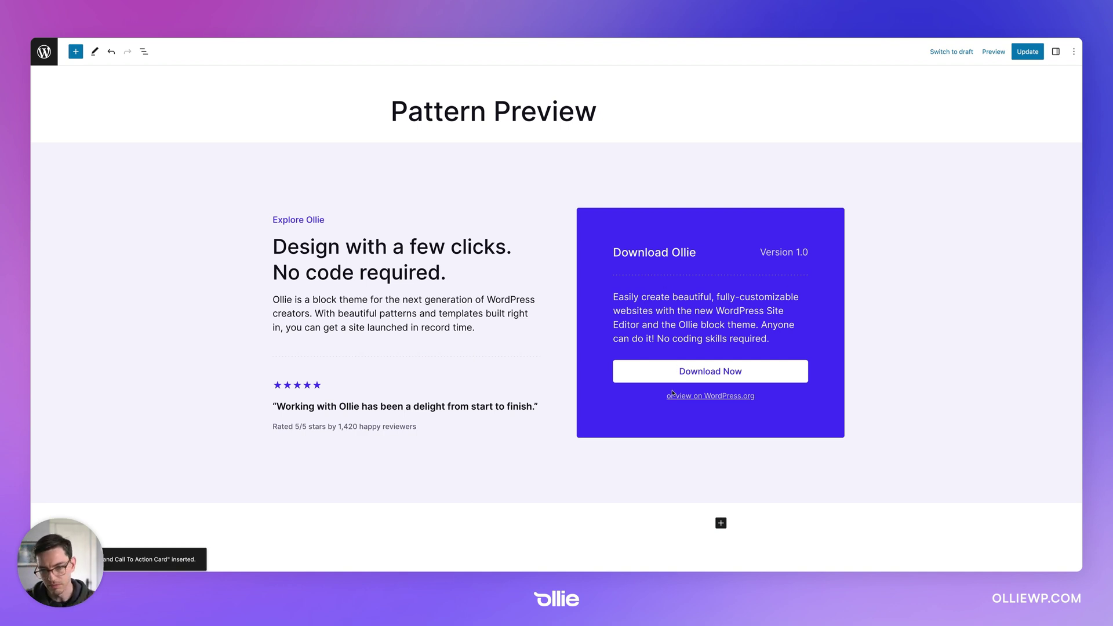
{"action": "left_click", "coordinate": [446, 268]}
{"action": "left_click", "coordinate": [455, 198]}
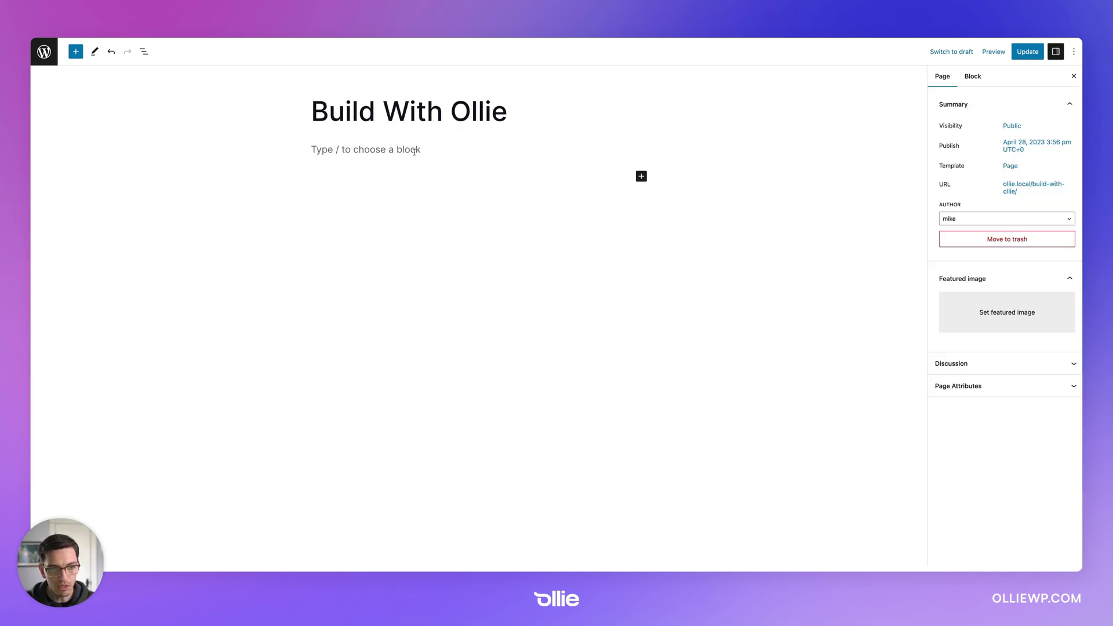
Step: Turn the empty first paragraph into a plain stacked Group block
{"action": "left_click", "coordinate": [414, 151]}
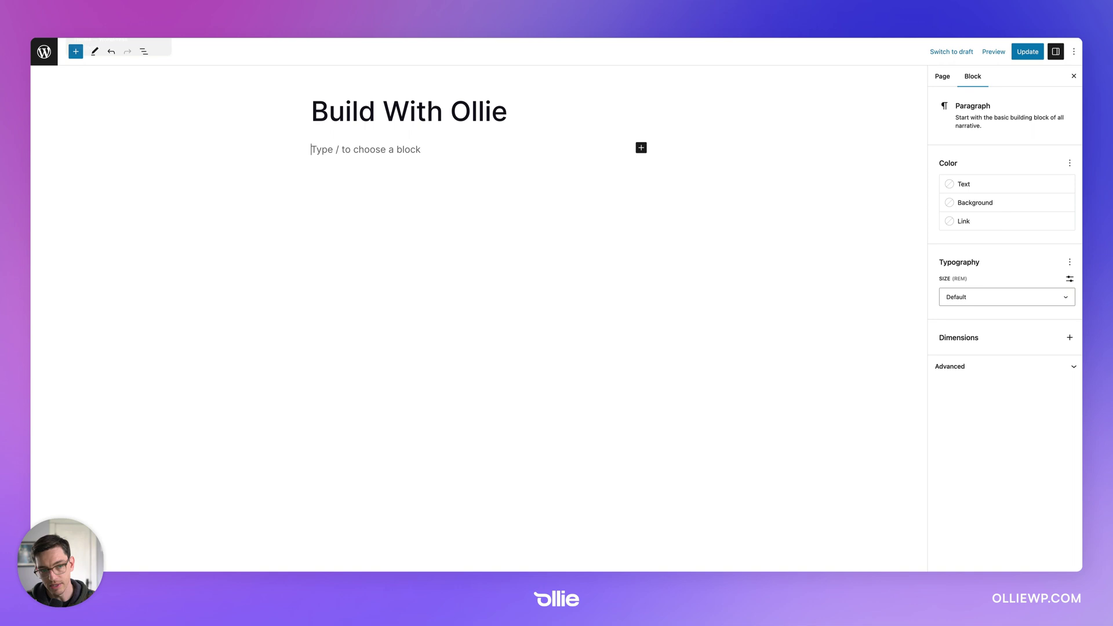
{"action": "type", "text": "/"}
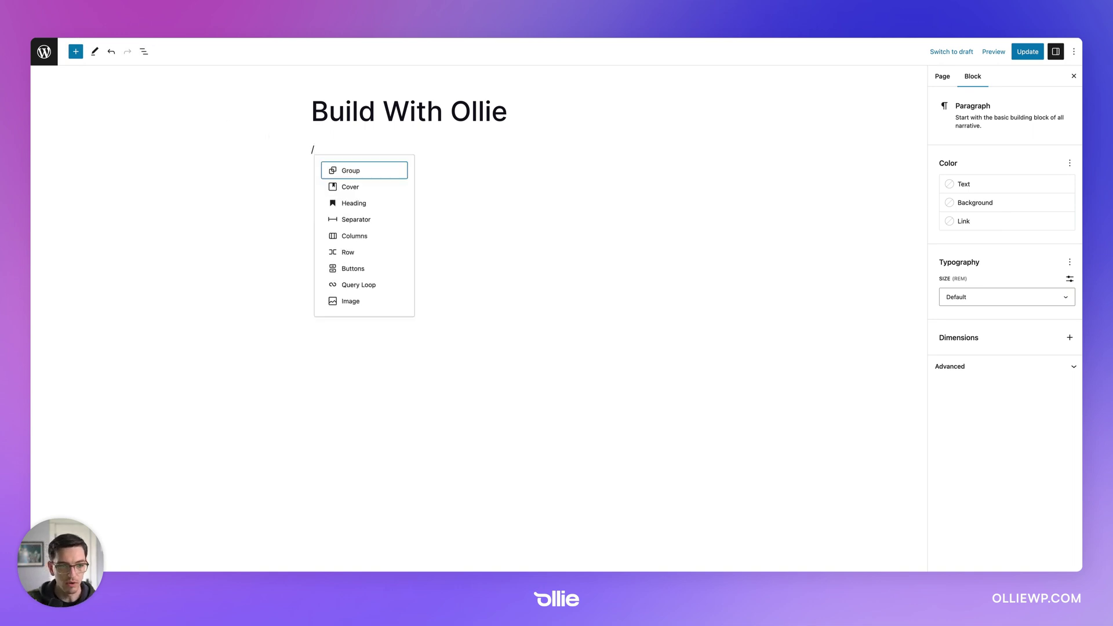
{"action": "left_click", "coordinate": [342, 172]}
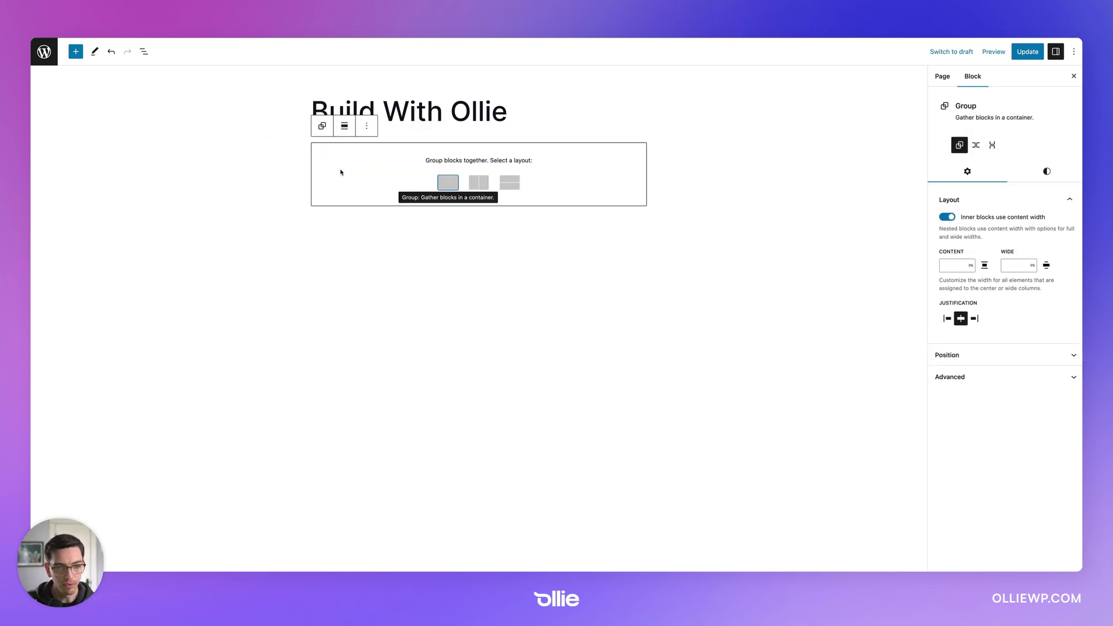
{"action": "left_click", "coordinate": [444, 184]}
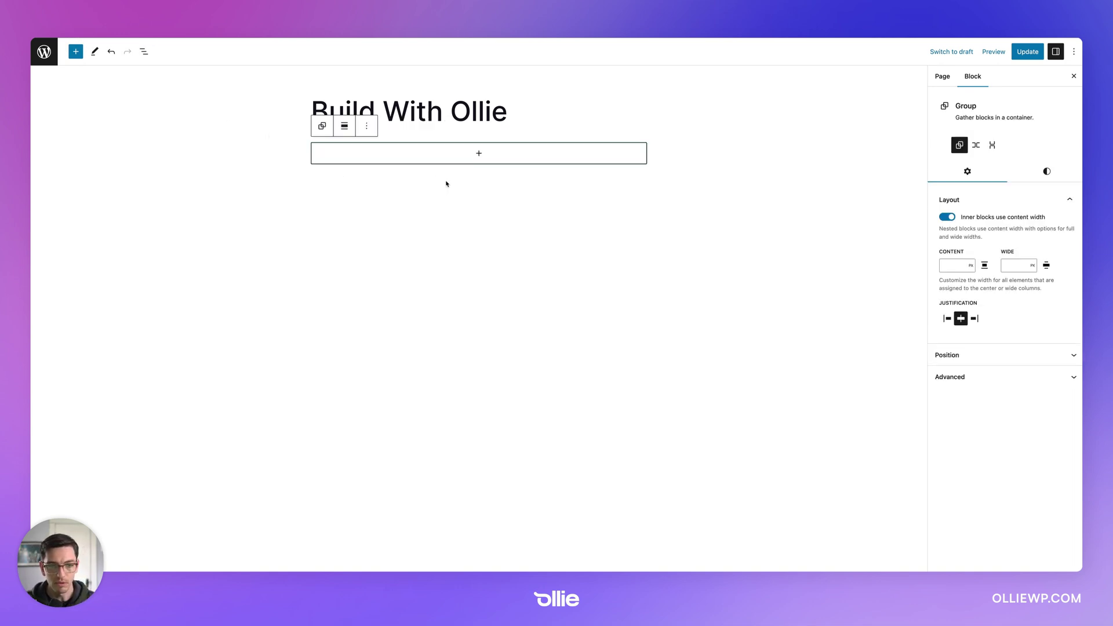
Step: Add a 50/50 Columns block inside the Group, then select the Group in List View
{"action": "left_click", "coordinate": [475, 155]}
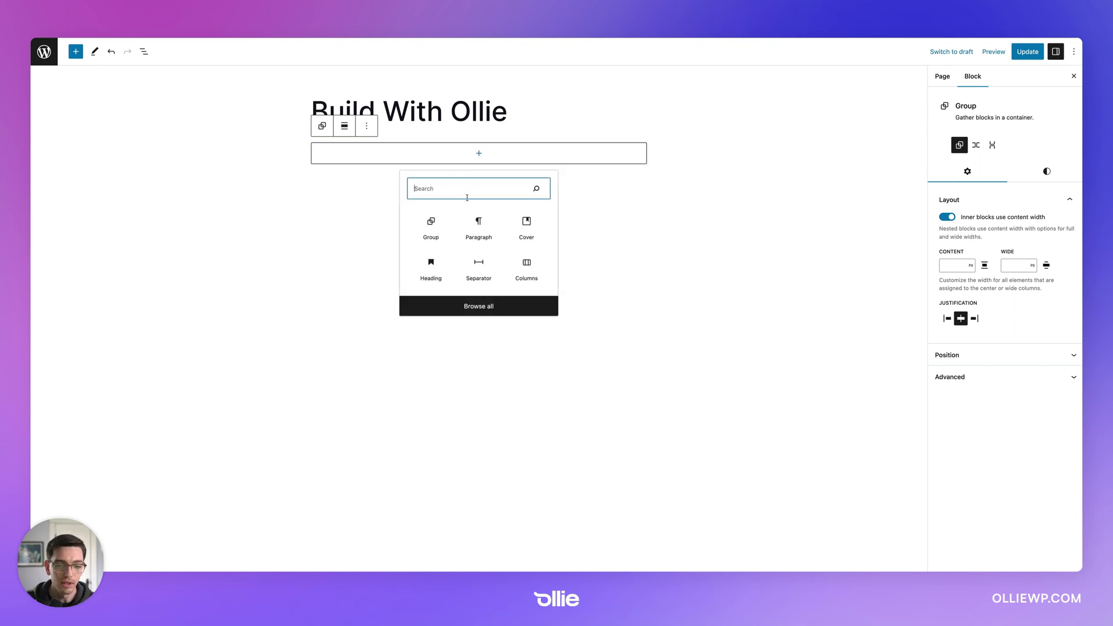
{"action": "type", "text": "col"}
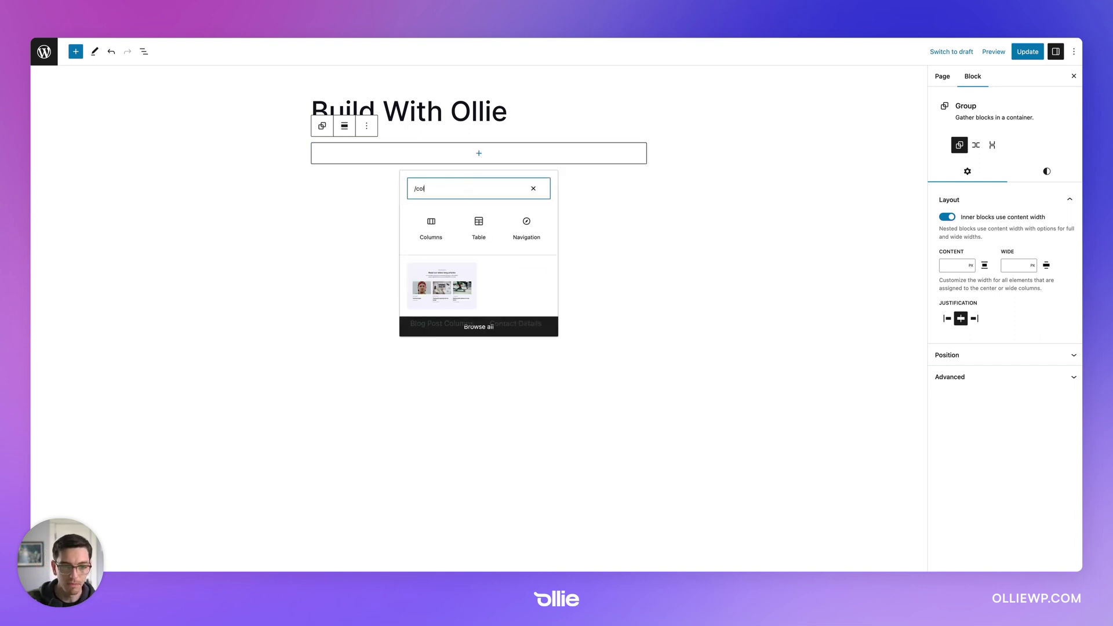
{"action": "left_click", "coordinate": [428, 226]}
{"action": "left_click", "coordinate": [382, 218]}
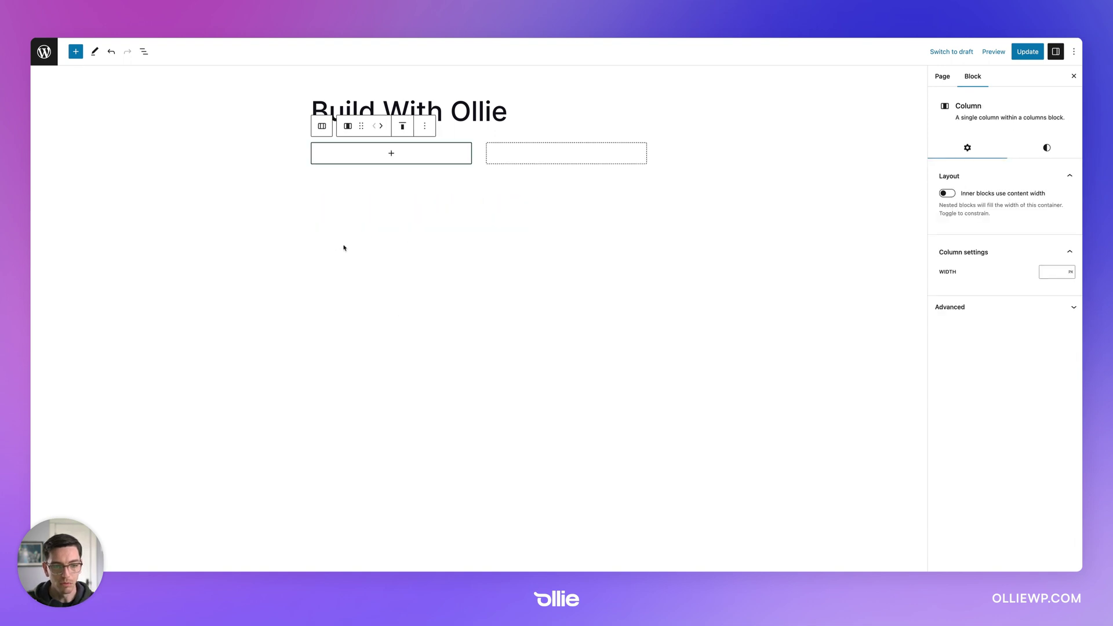
{"action": "left_click", "coordinate": [144, 52]}
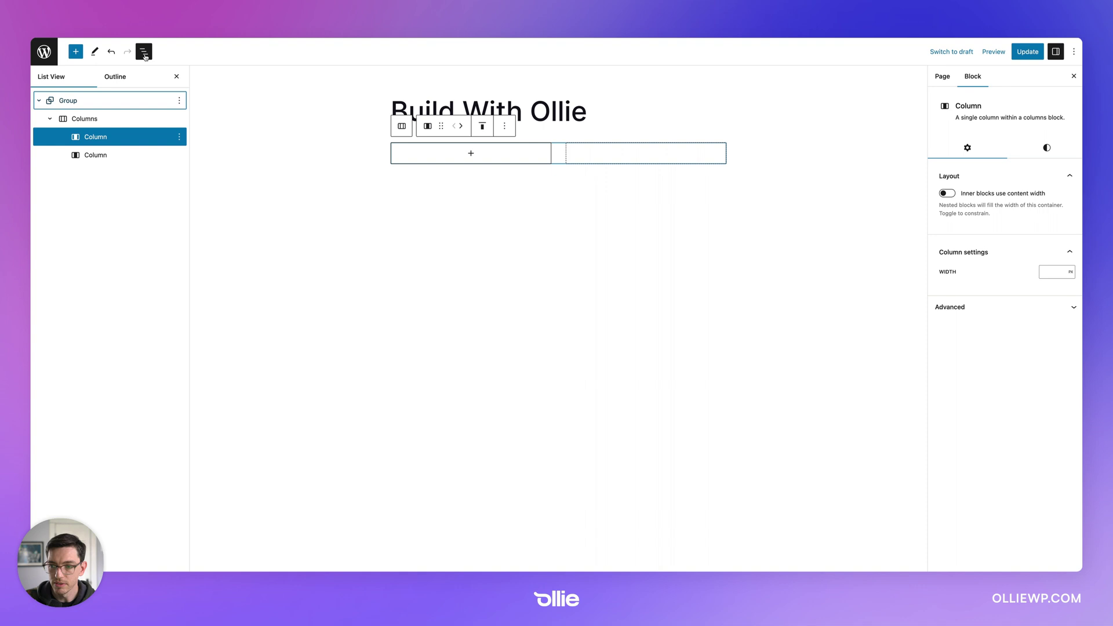
{"action": "left_click", "coordinate": [91, 103]}
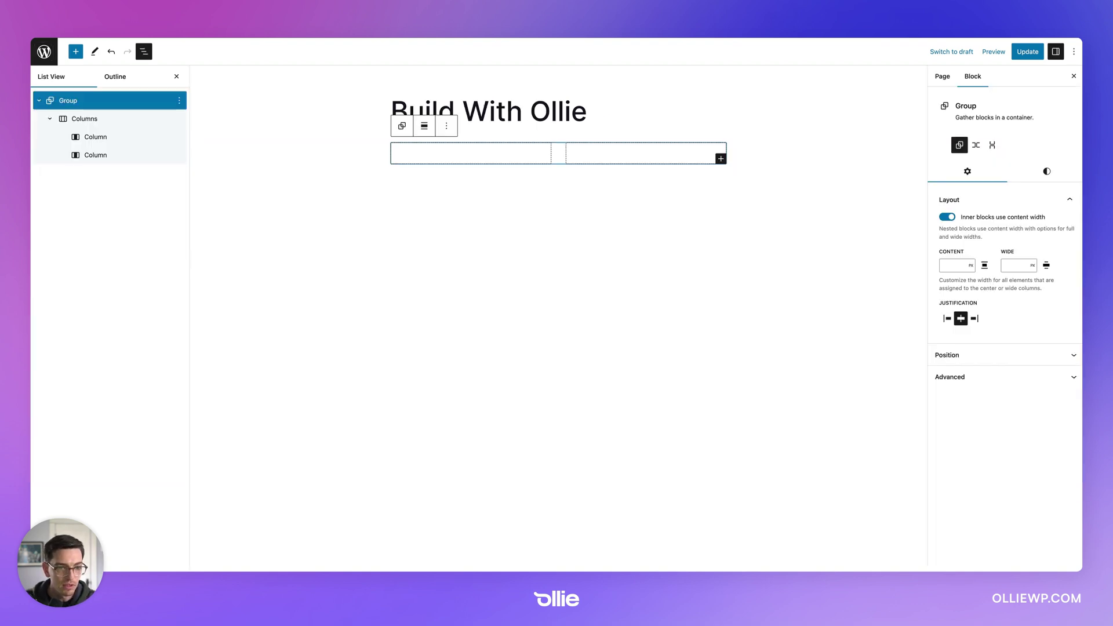
Step: Make the group full width with the light Tertiary background colour
{"action": "left_click", "coordinate": [424, 127]}
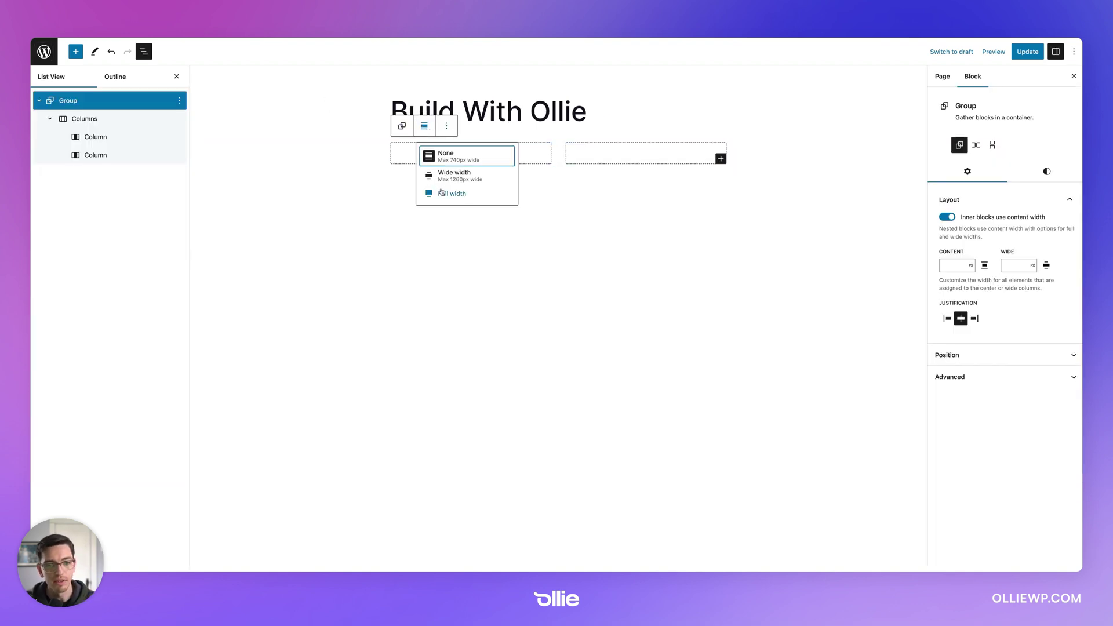
{"action": "left_click", "coordinate": [444, 194]}
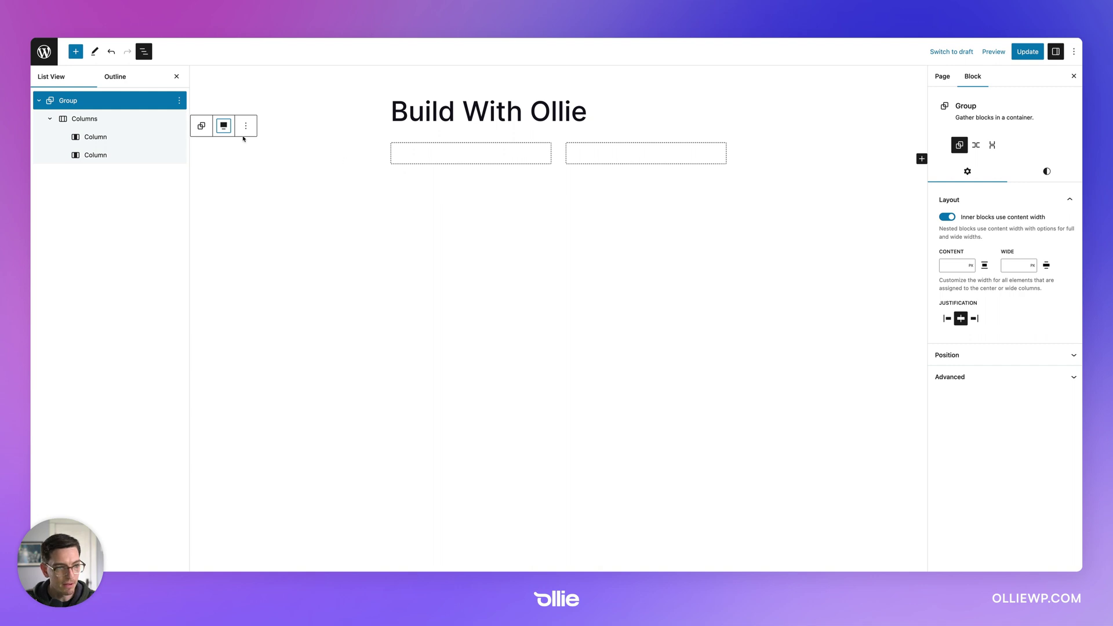
{"action": "left_click", "coordinate": [1041, 172]}
{"action": "left_click", "coordinate": [963, 299]}
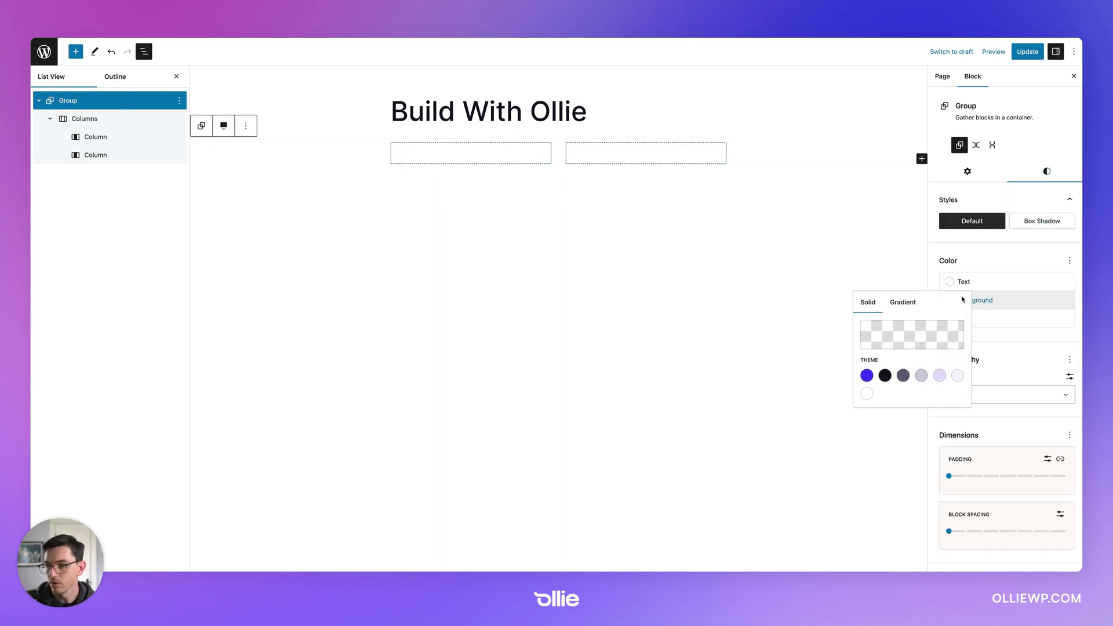
{"action": "left_click", "coordinate": [957, 375]}
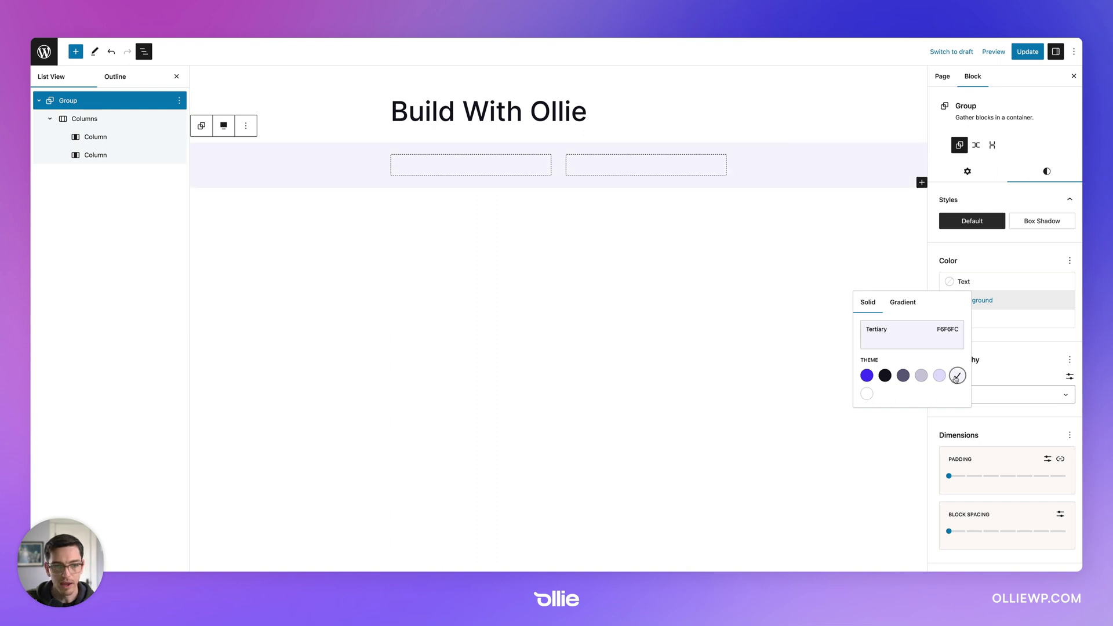
{"action": "left_click", "coordinate": [1015, 259]}
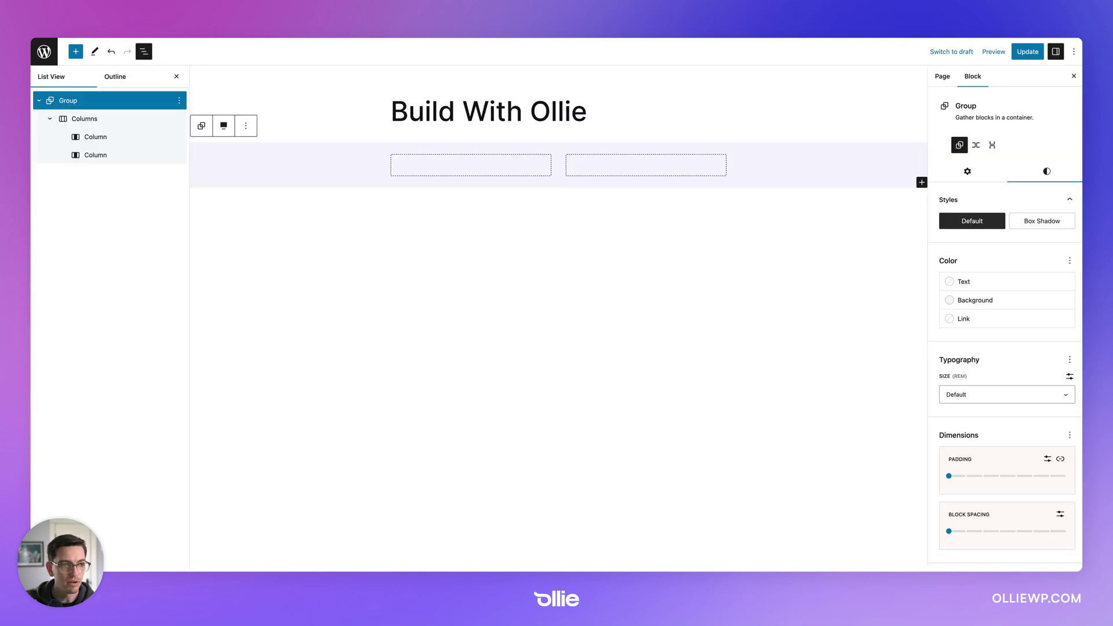
Step: Give the group 2XL top and bottom padding using per-side padding
{"action": "left_click", "coordinate": [1060, 459]}
{"action": "scroll", "coordinate": [1035, 368], "scroll_direction": "down", "scroll_amount": 5}
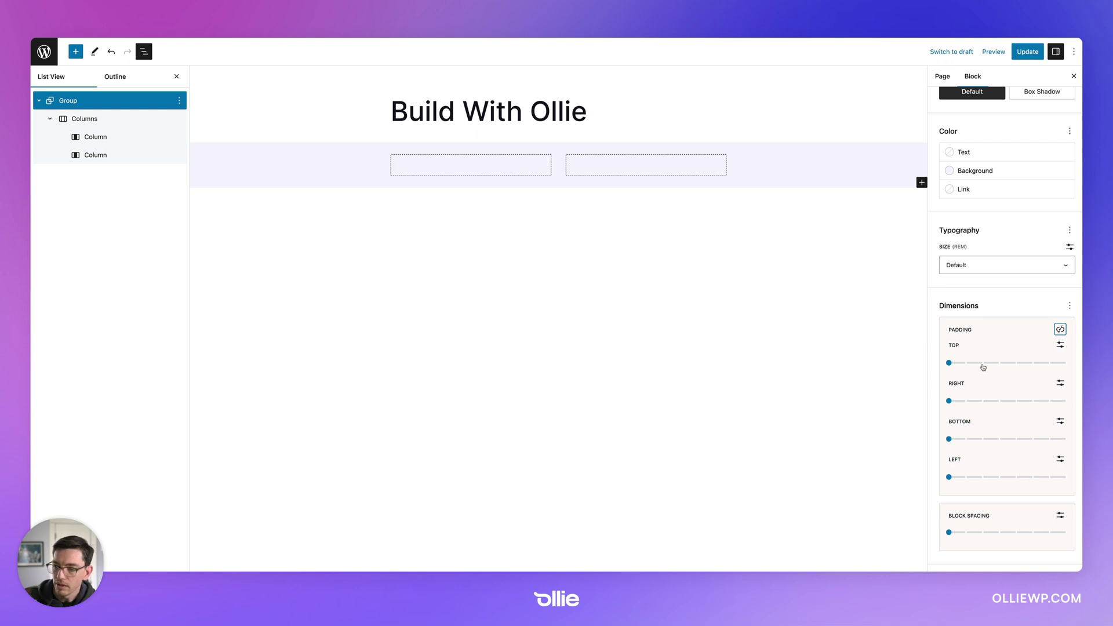
{"action": "left_click", "coordinate": [1035, 363]}
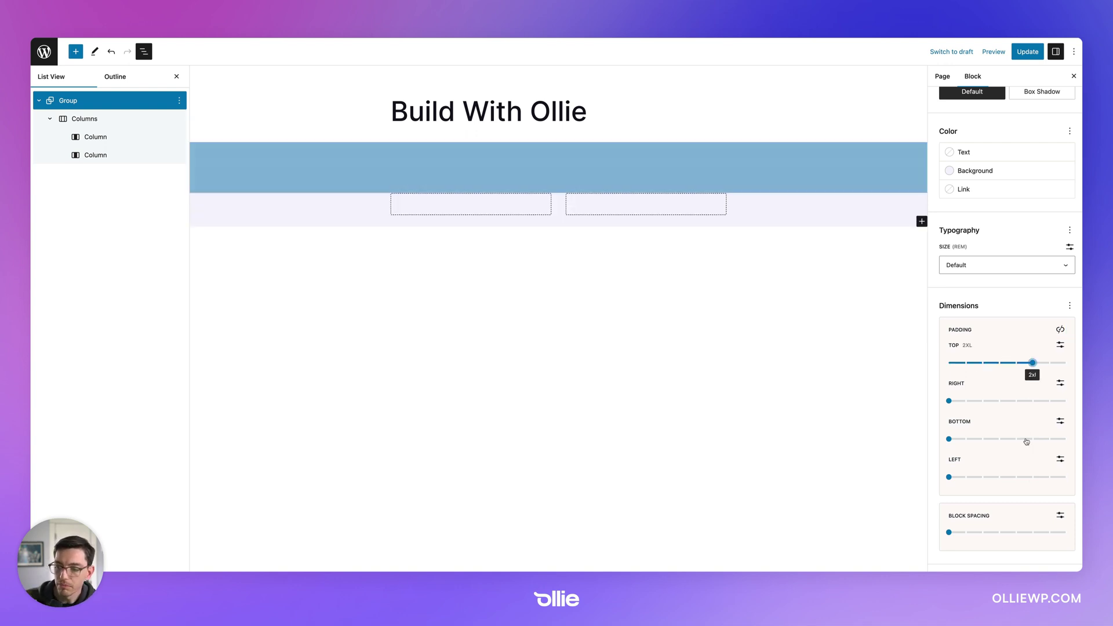
{"action": "left_click", "coordinate": [1032, 439]}
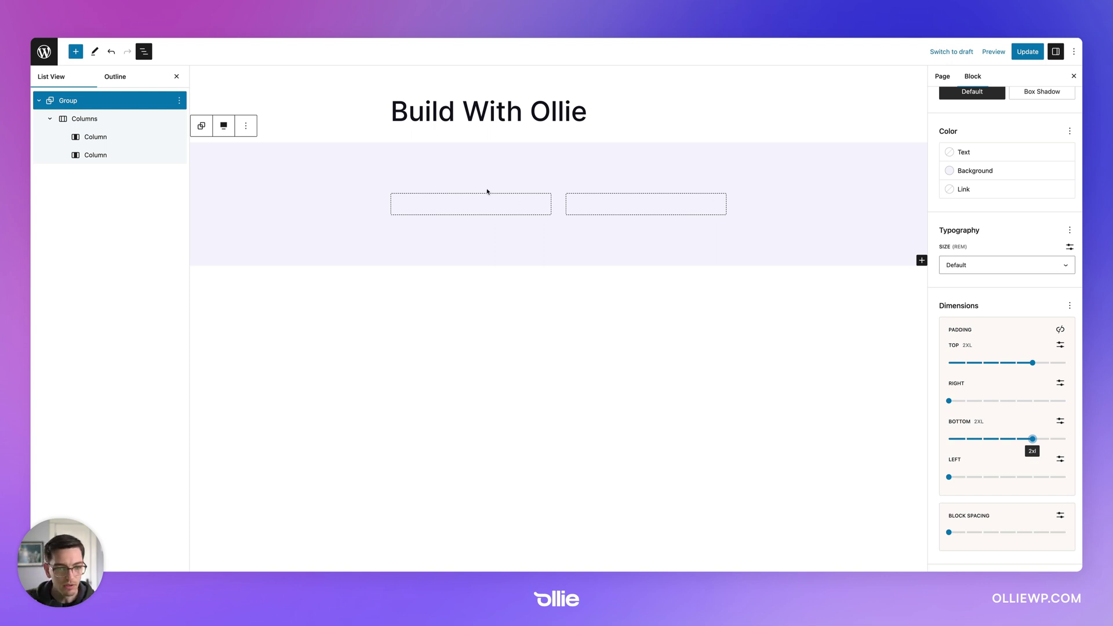
Step: Set the columns' vertical alignment and copy the reference pattern's heading text
{"action": "left_click", "coordinate": [97, 120]}
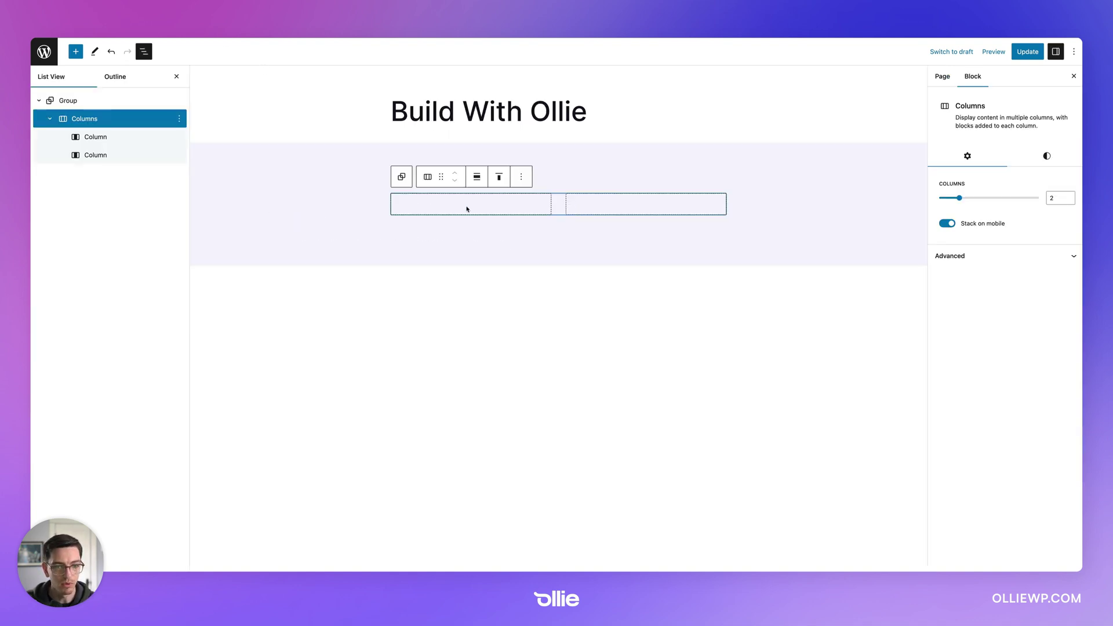
{"action": "left_click", "coordinate": [474, 179]}
{"action": "left_click", "coordinate": [492, 227]}
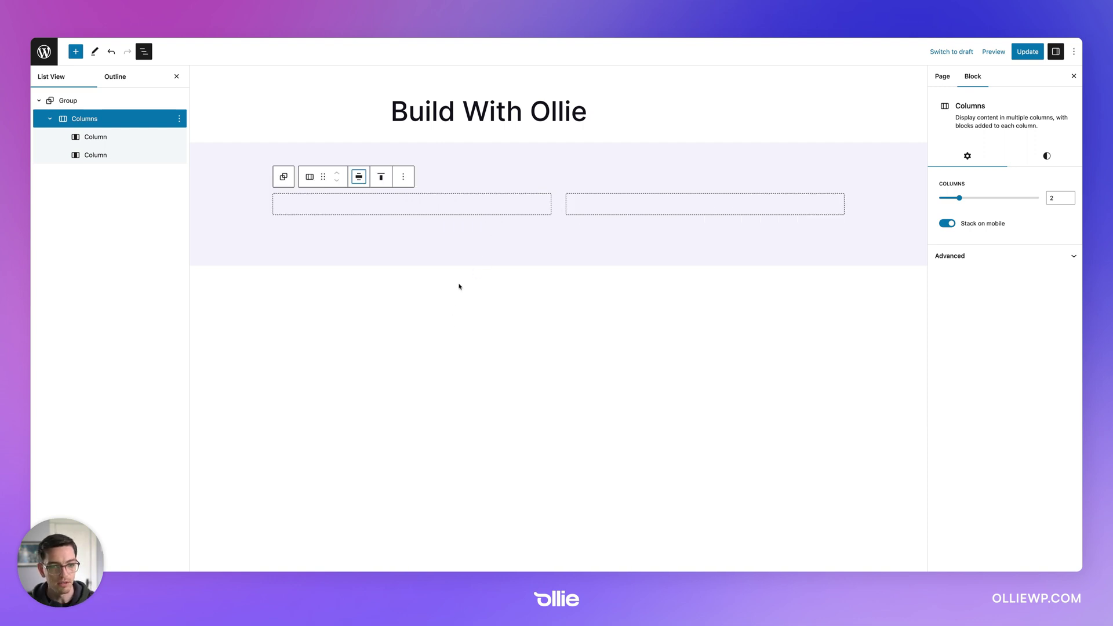
{"action": "left_click", "coordinate": [457, 212]}
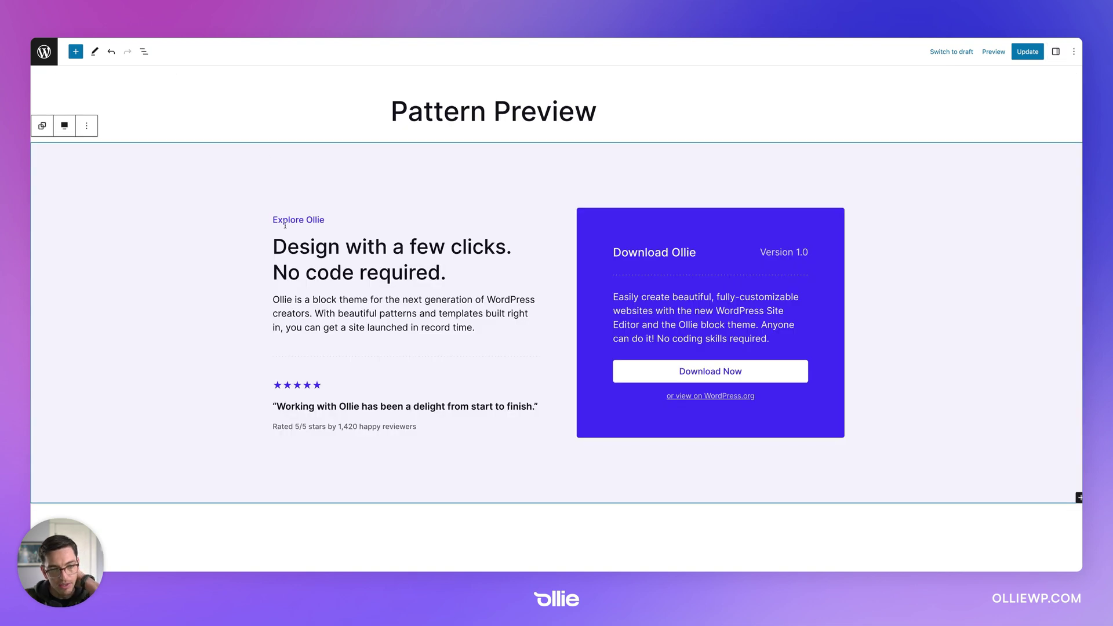
{"action": "left_click", "coordinate": [295, 247]}
{"action": "key", "text": "ctrl+a"}
{"action": "key", "text": "ctrl+c"}
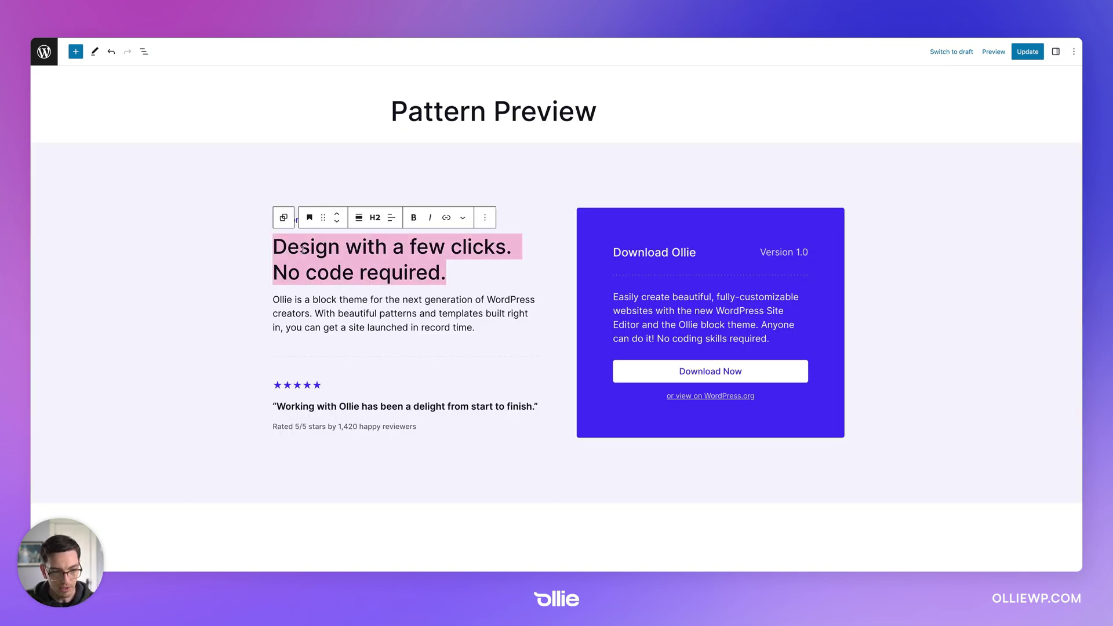
{"action": "left_click", "coordinate": [290, 176]}
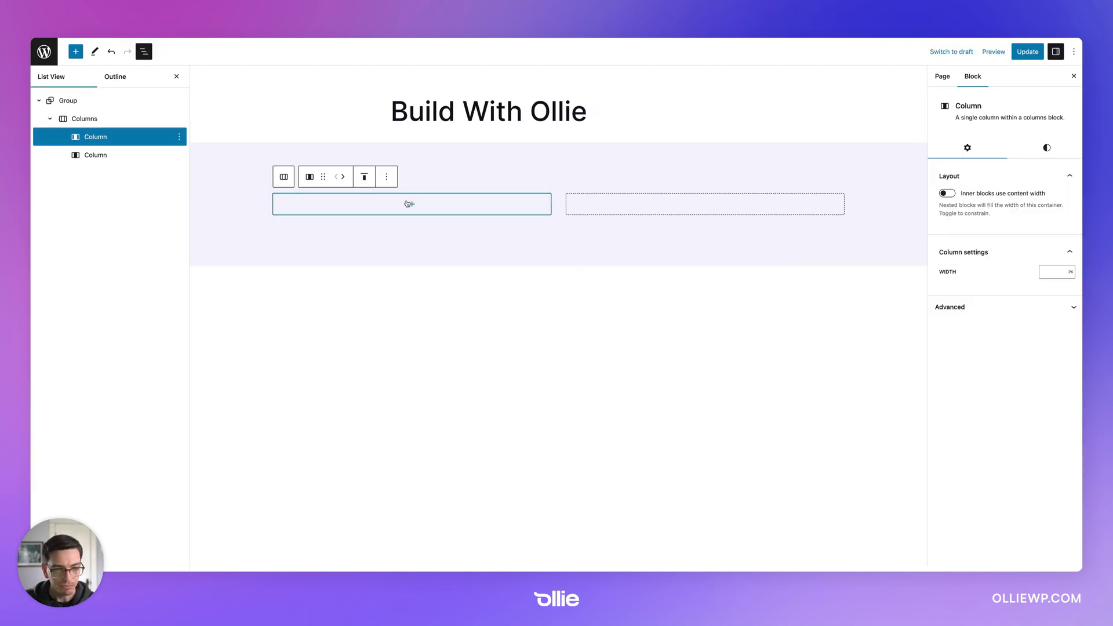
Step: Fill the first column with 'Explore Ollie', the pasted tagline and the Ollie description paragraphs
{"action": "left_click", "coordinate": [411, 204]}
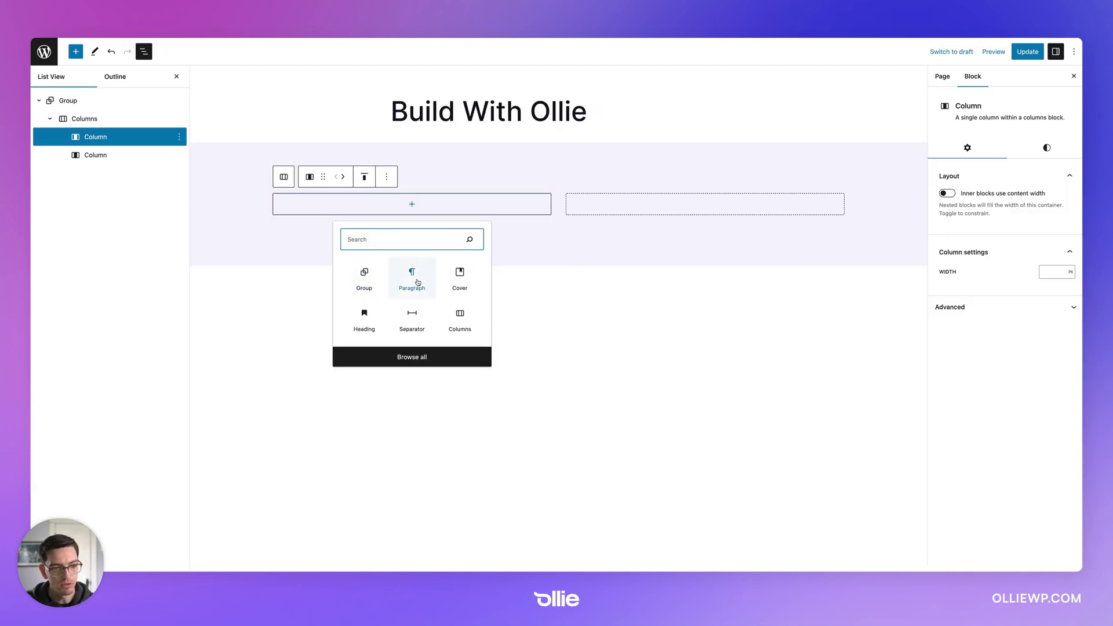
{"action": "left_click", "coordinate": [413, 280]}
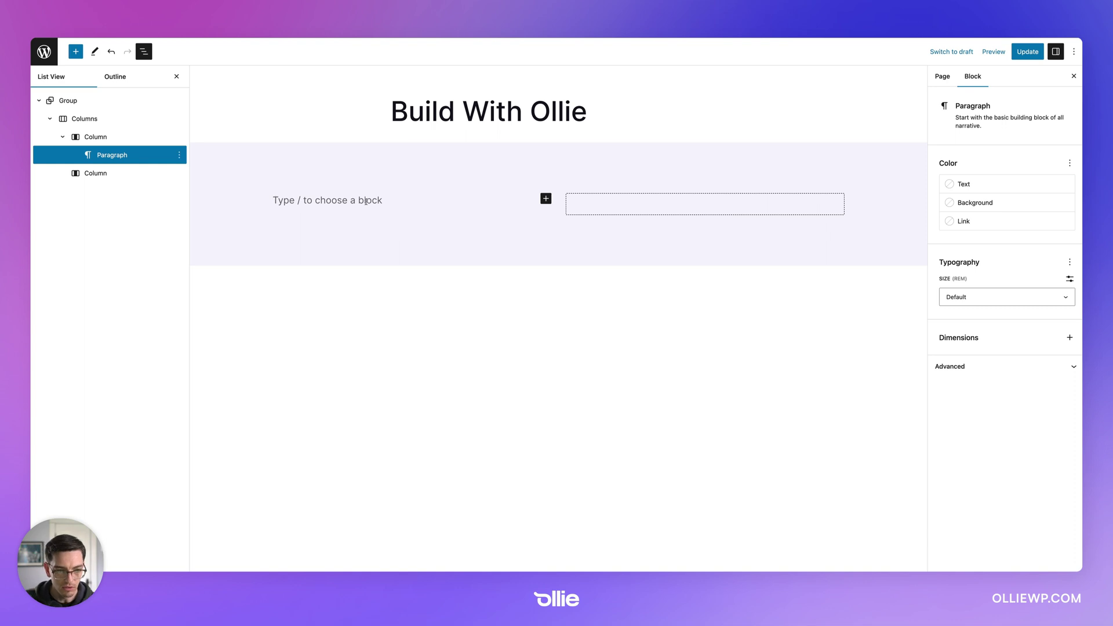
{"action": "type", "text": "Explore Ollie"}
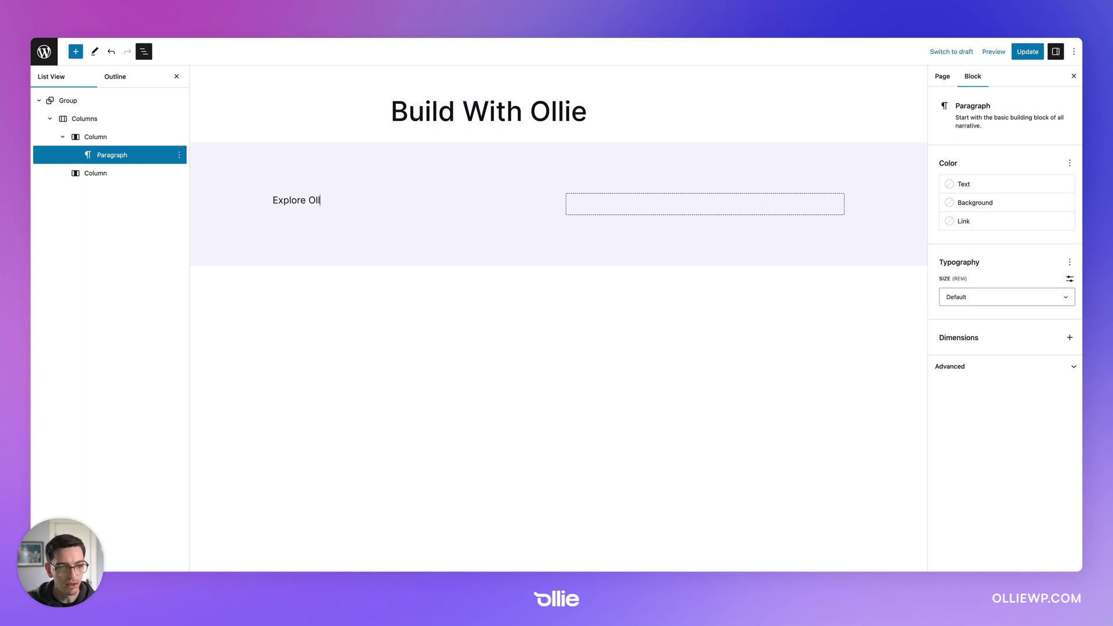
{"action": "key", "text": "Return"}
{"action": "key", "text": "ctrl+v"}
{"action": "key", "text": "Return"}
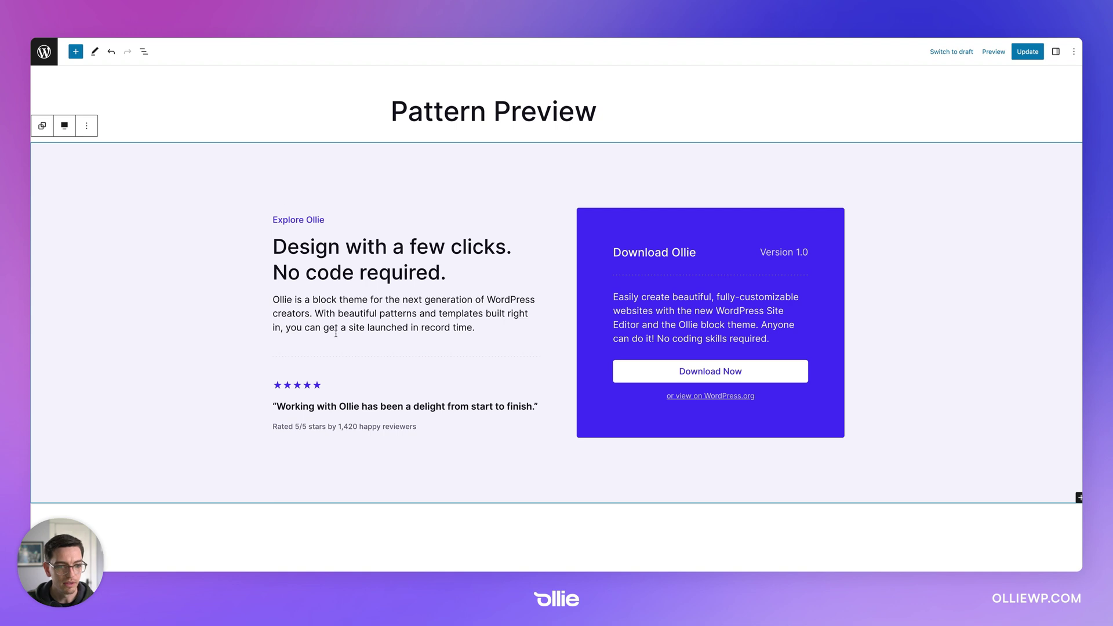
{"action": "triple_click", "coordinate": [347, 315]}
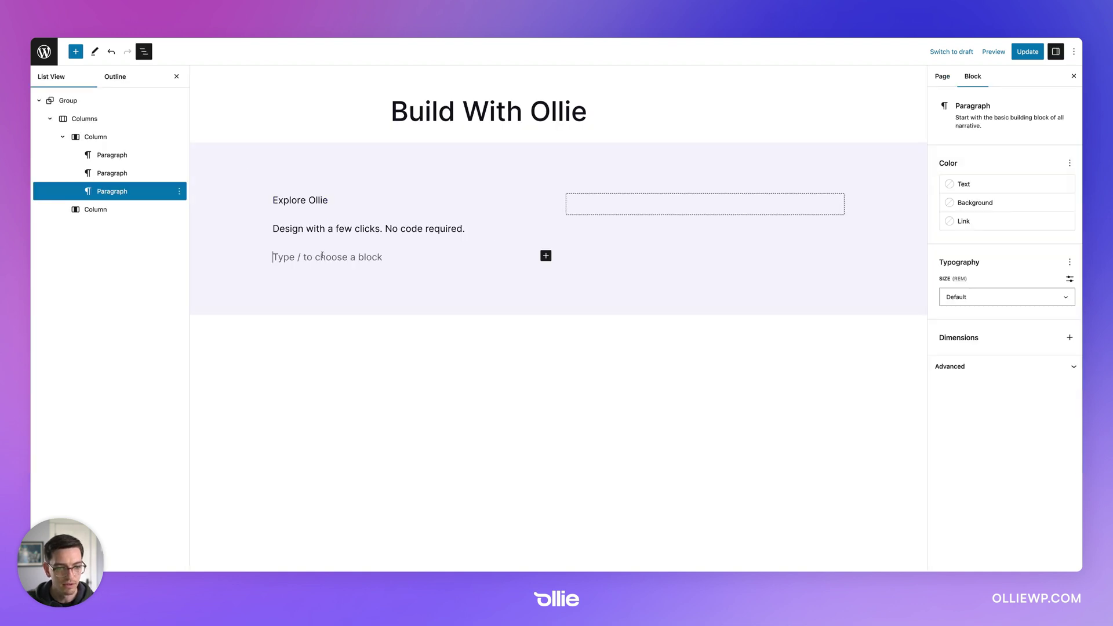
{"action": "type", "text": "Ollie is a block theme for the next generation of WordPress creators. With beautiful patterns and templates built right in, you can get a site launched in record time."}
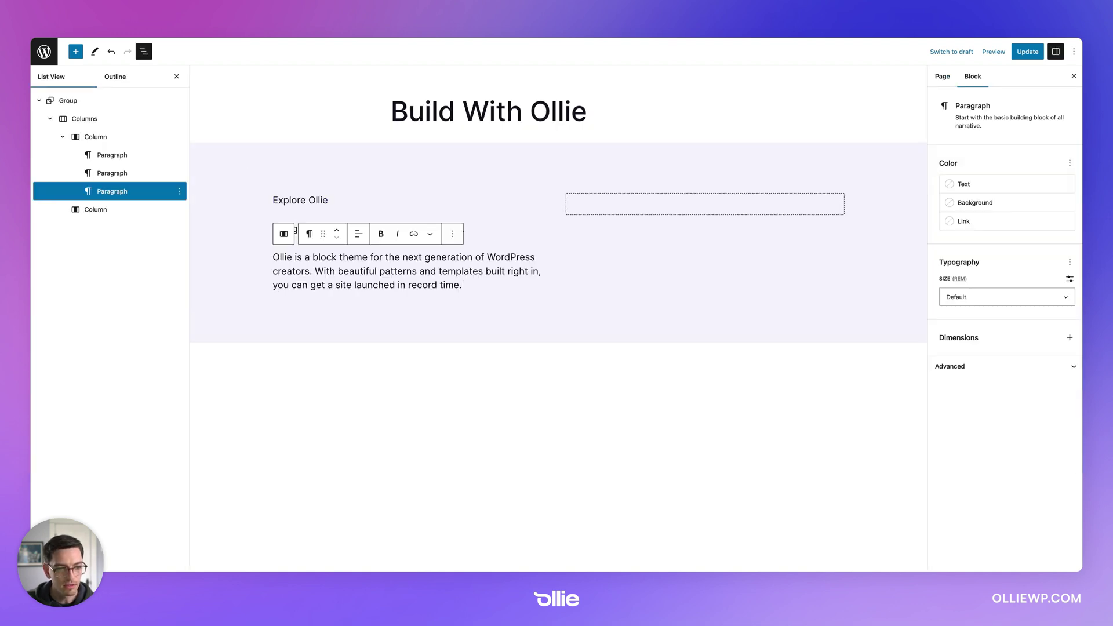
{"action": "left_click", "coordinate": [350, 204]}
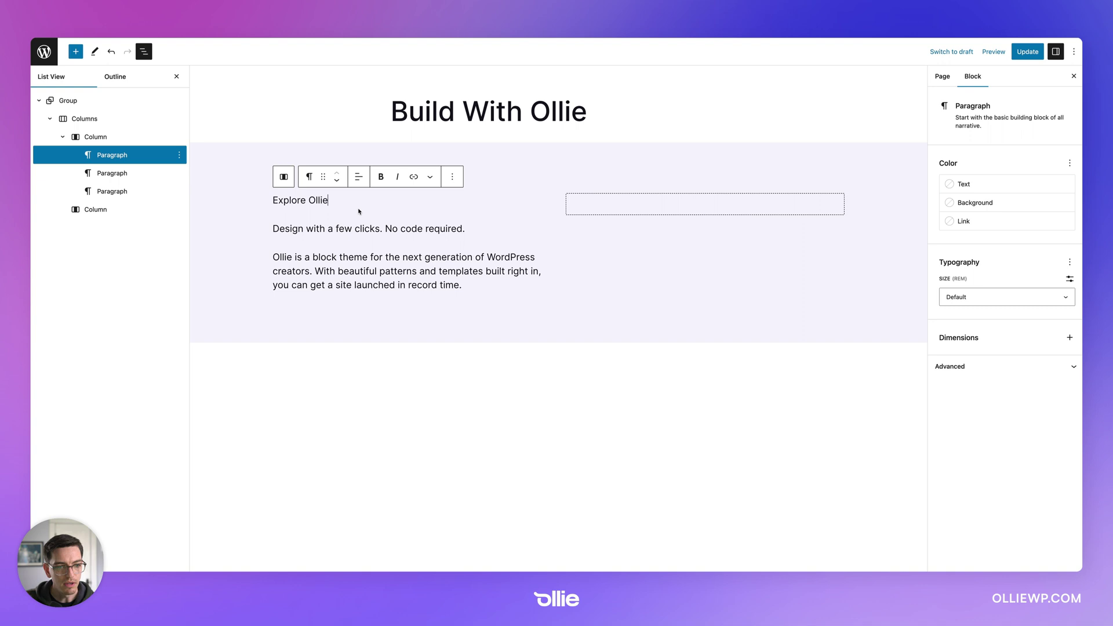
Step: Make 'Explore Ollie' Primary purple with Medium font weight
{"action": "left_click_drag", "start_coordinate": [329, 201], "coordinate": [276, 201]}
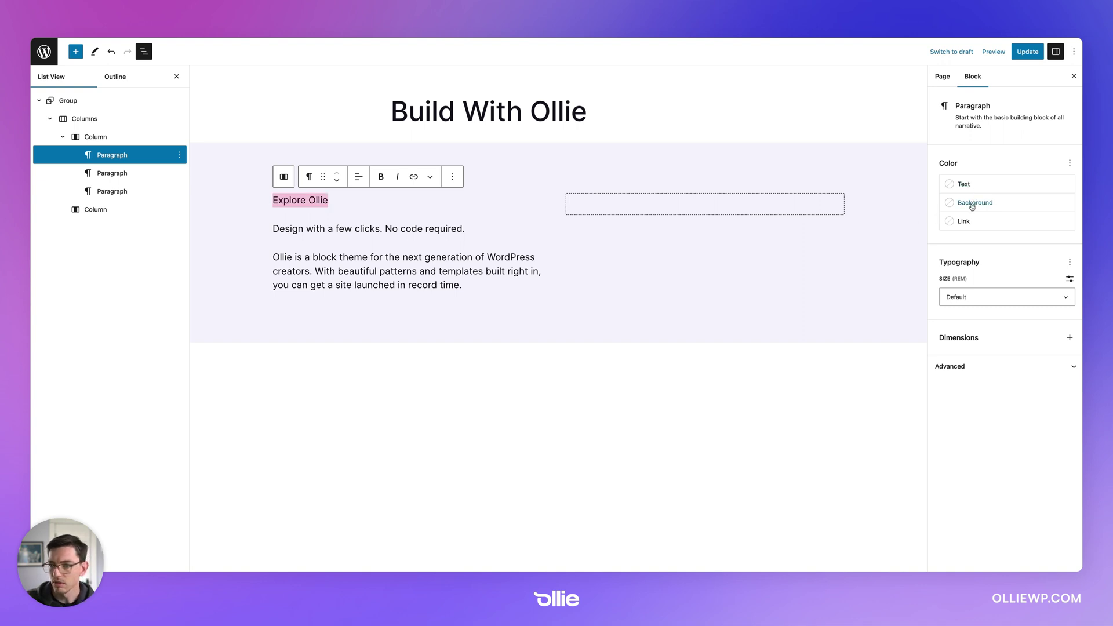
{"action": "left_click", "coordinate": [965, 185]}
{"action": "left_click", "coordinate": [818, 237]}
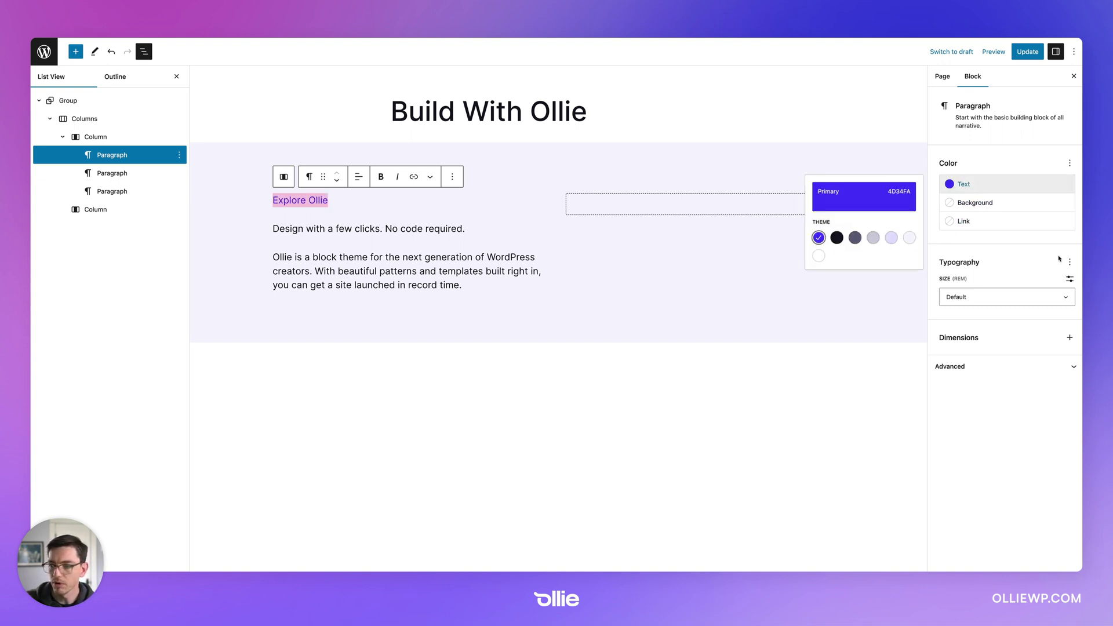
{"action": "left_click", "coordinate": [1069, 262]}
{"action": "left_click", "coordinate": [988, 354]}
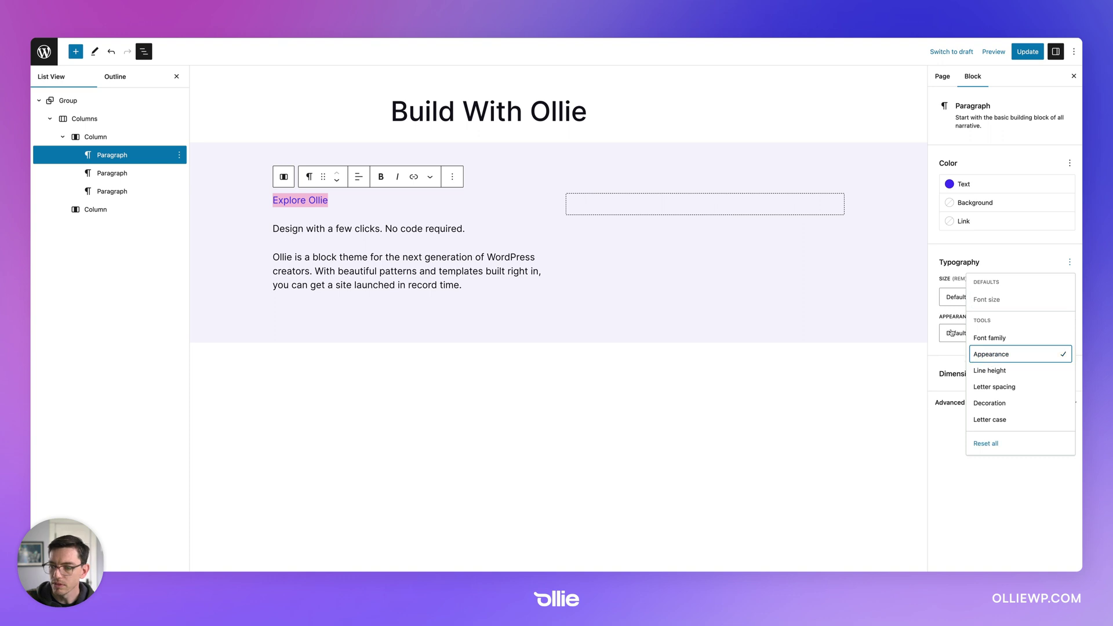
{"action": "left_click", "coordinate": [951, 333]}
{"action": "left_click", "coordinate": [959, 470]}
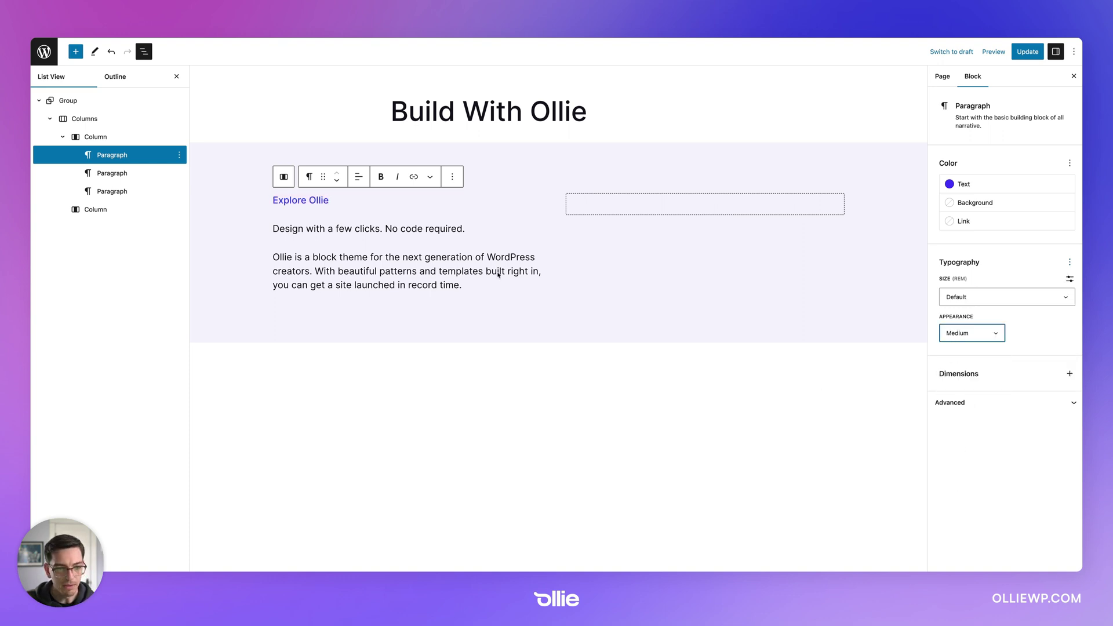
Step: Convert the 'Design with a few clicks' paragraph into an H2 heading and check the reference nesting
{"action": "left_click", "coordinate": [404, 236]}
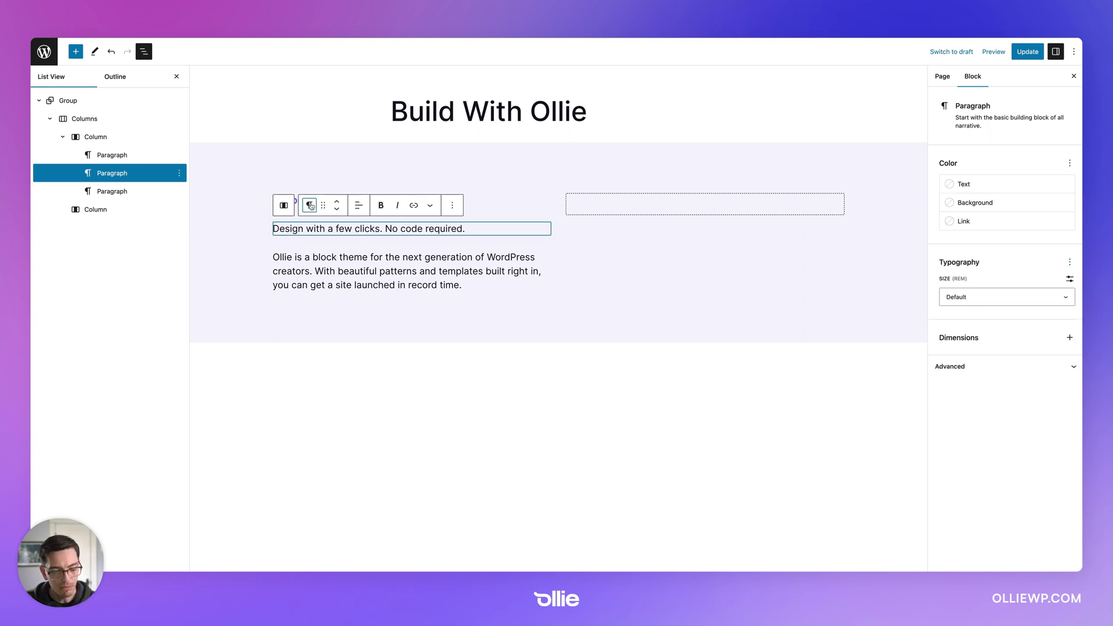
{"action": "left_click", "coordinate": [309, 205]}
{"action": "left_click", "coordinate": [333, 248]}
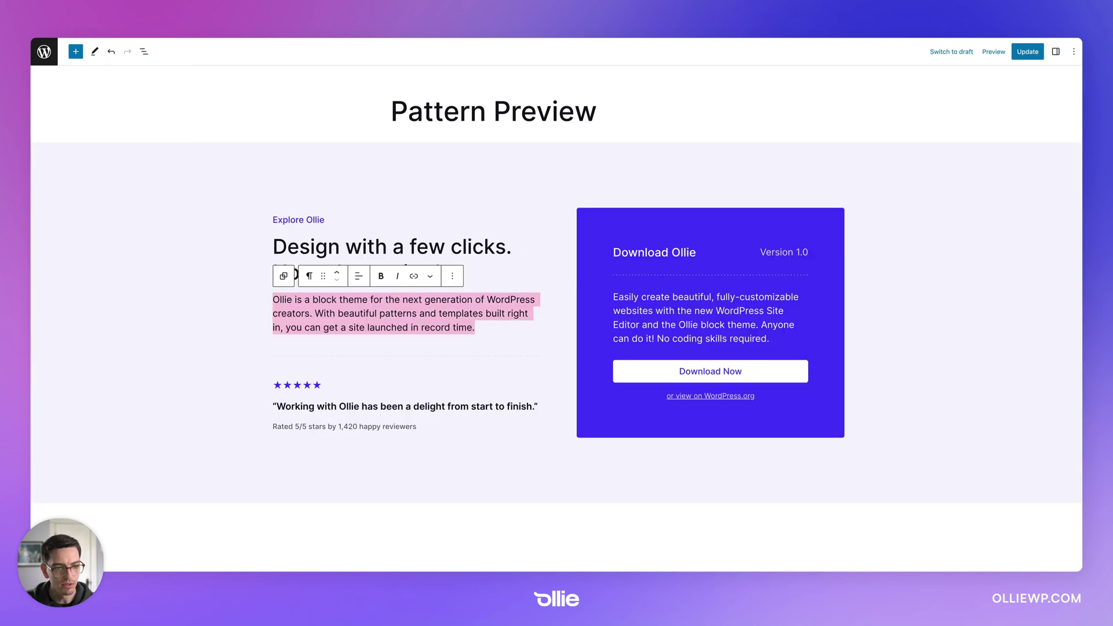
{"action": "left_click", "coordinate": [406, 406]}
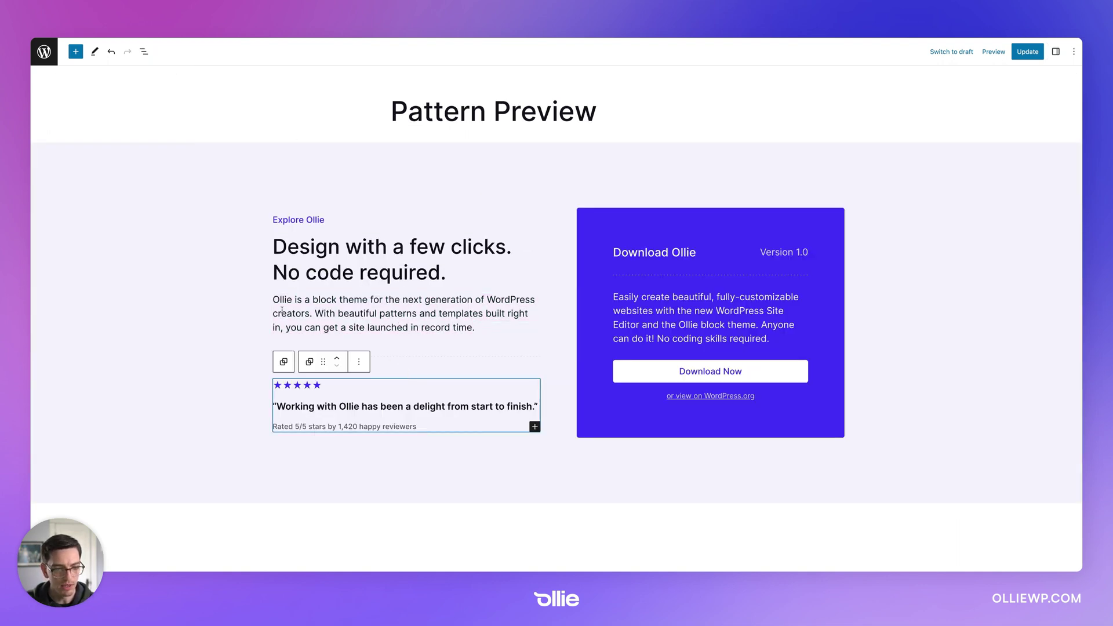
{"action": "left_click", "coordinate": [211, 266]}
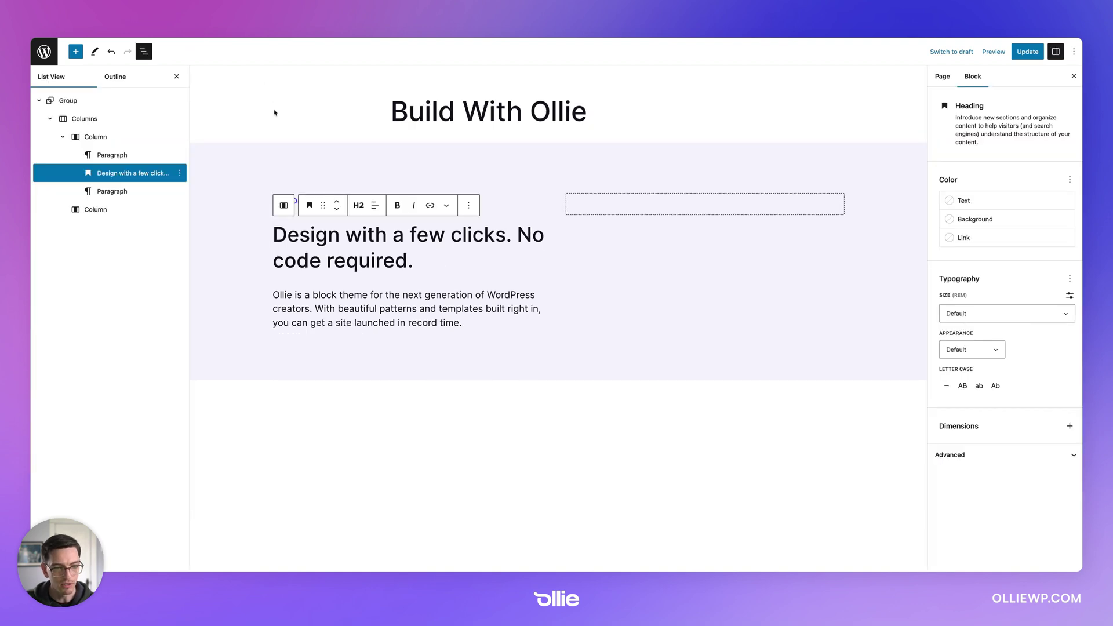
{"action": "left_click", "coordinate": [279, 156]}
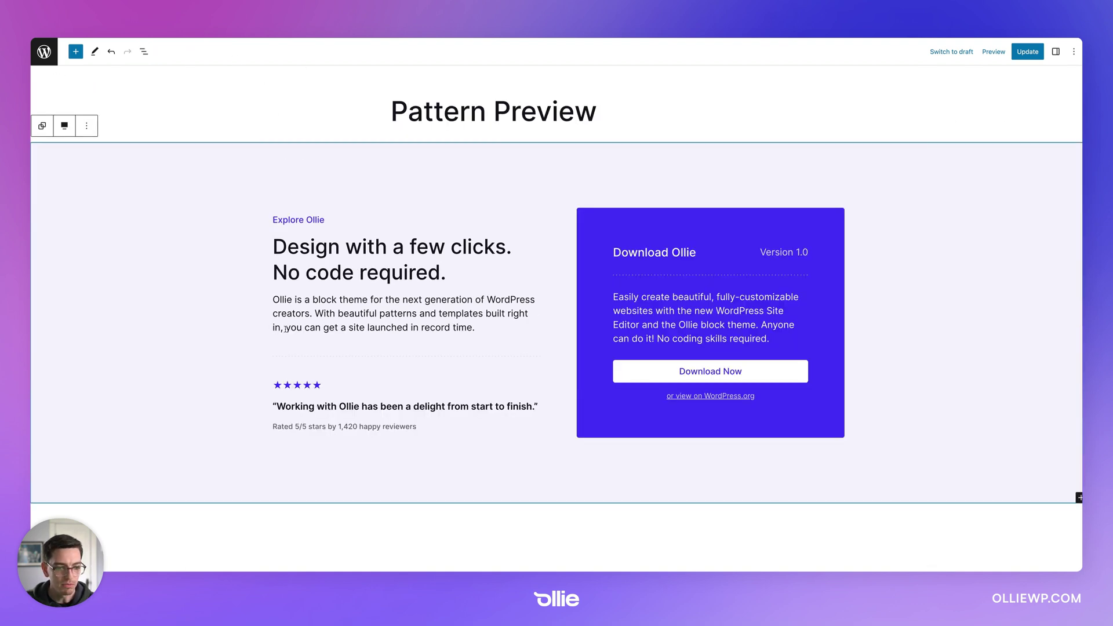
Step: Group Explore Ollie, the heading and the description, and add an empty paragraph below
{"action": "double_click", "coordinate": [306, 385]}
{"action": "key", "text": "ctrl+c"}
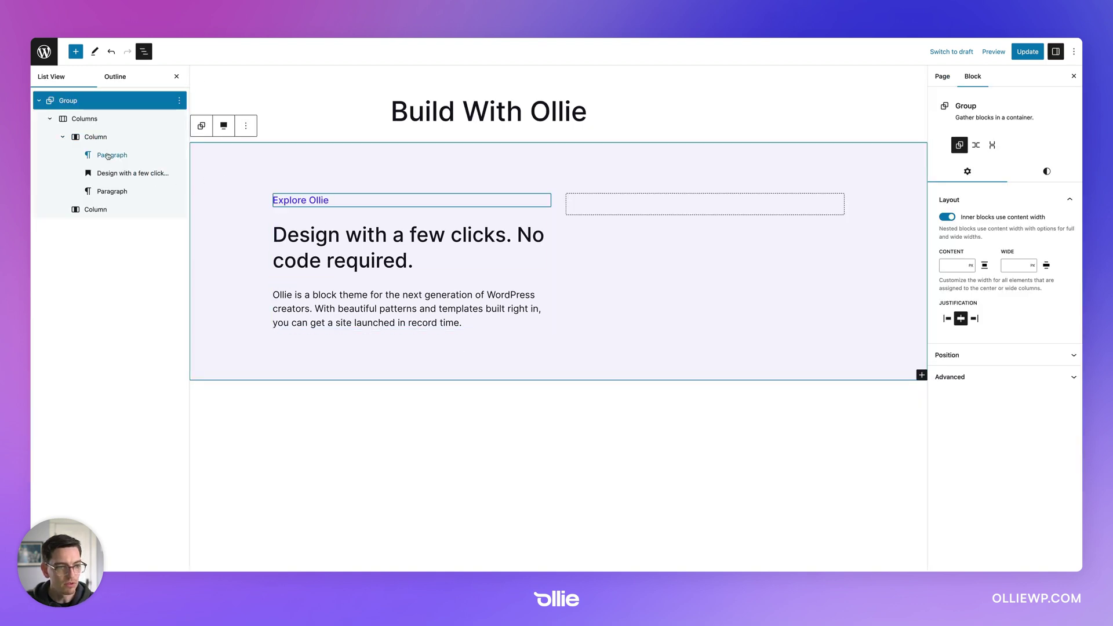
{"action": "left_click", "coordinate": [112, 191]}
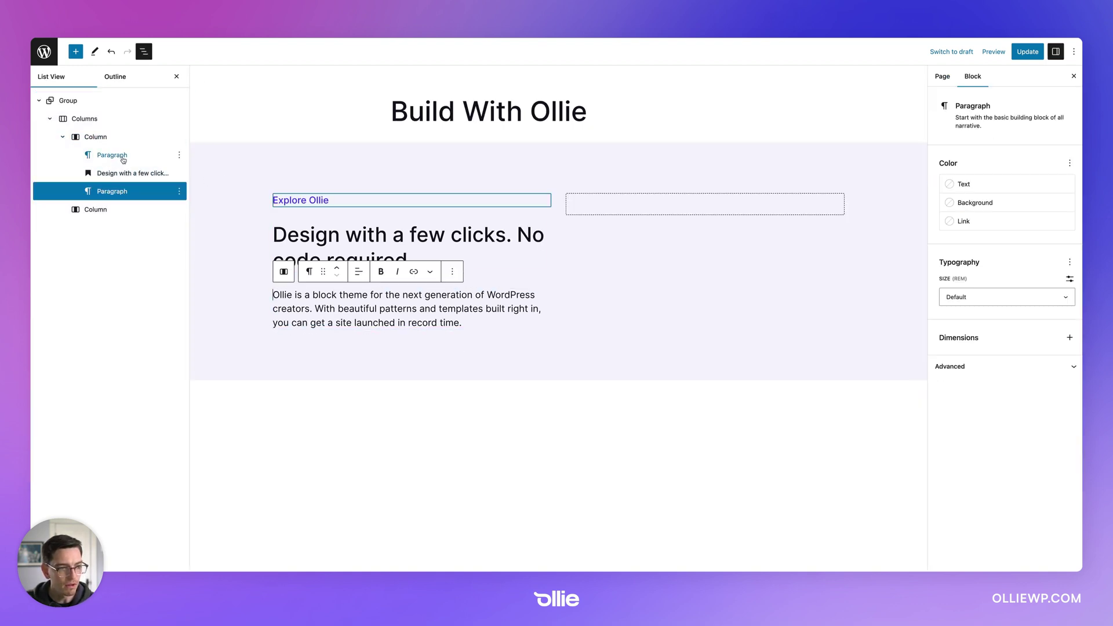
{"action": "left_click", "coordinate": [122, 156], "text": "shift"}
{"action": "left_click", "coordinate": [179, 156]}
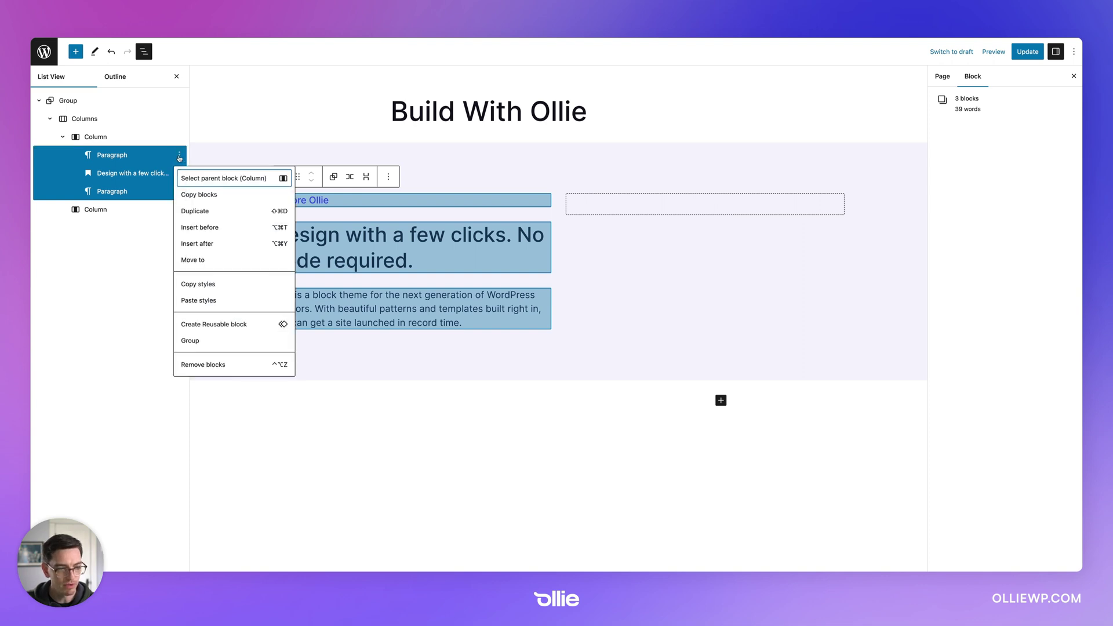
{"action": "left_click", "coordinate": [191, 341]}
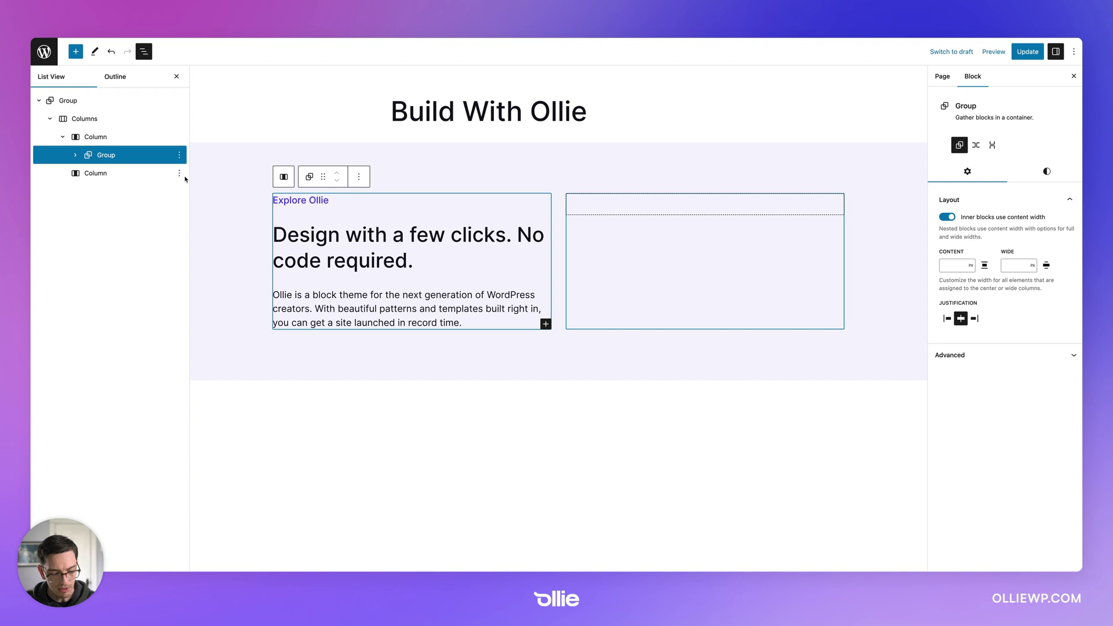
{"action": "left_click", "coordinate": [407, 371]}
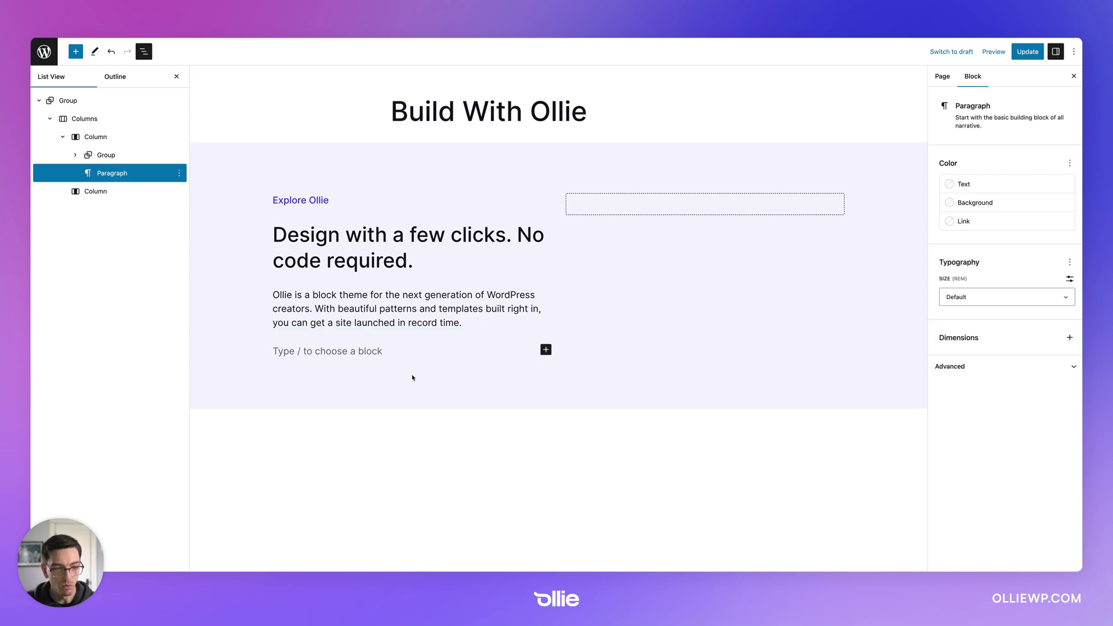
Step: Insert a dotted separator tinted Main Accent via /sep and add an empty paragraph beside it
{"action": "type", "text": "/sep"}
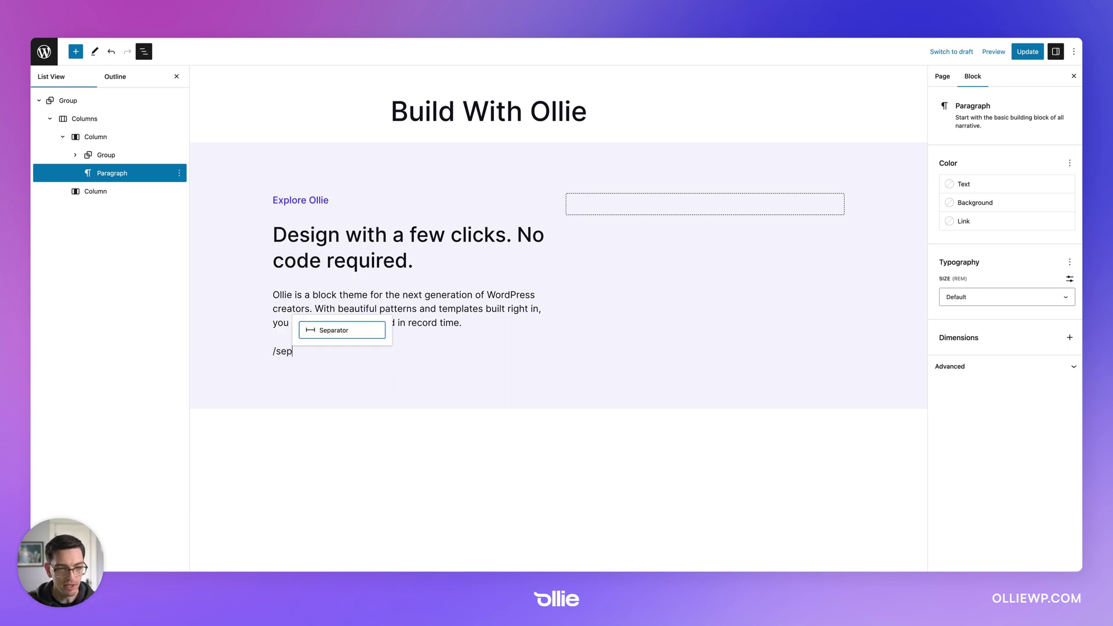
{"action": "key", "text": "Return"}
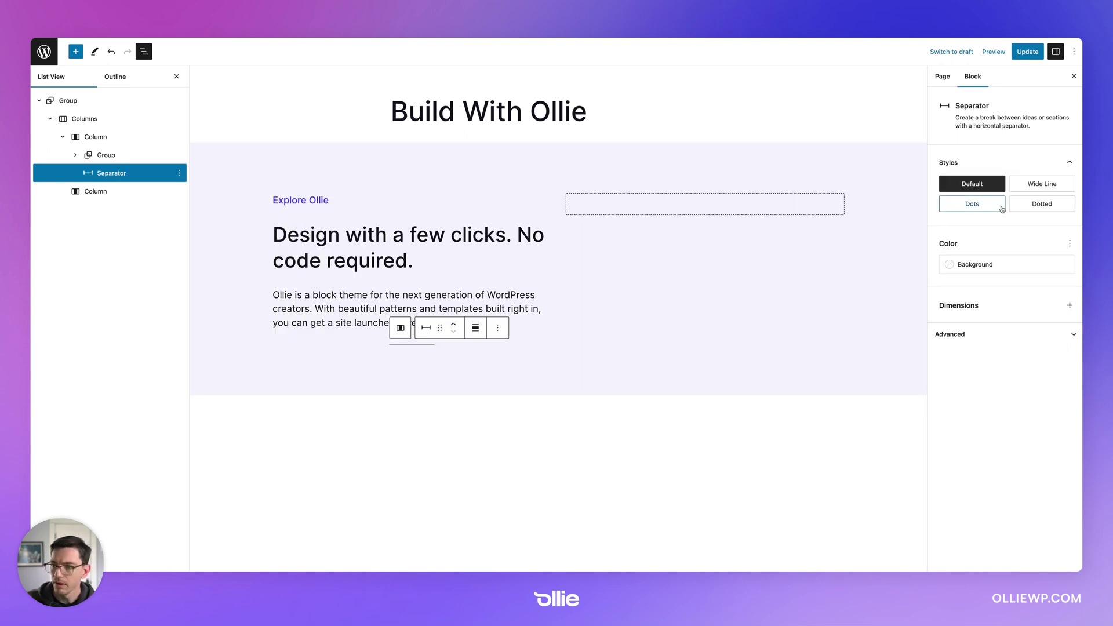
{"action": "left_click", "coordinate": [1028, 205]}
{"action": "left_click", "coordinate": [978, 264]}
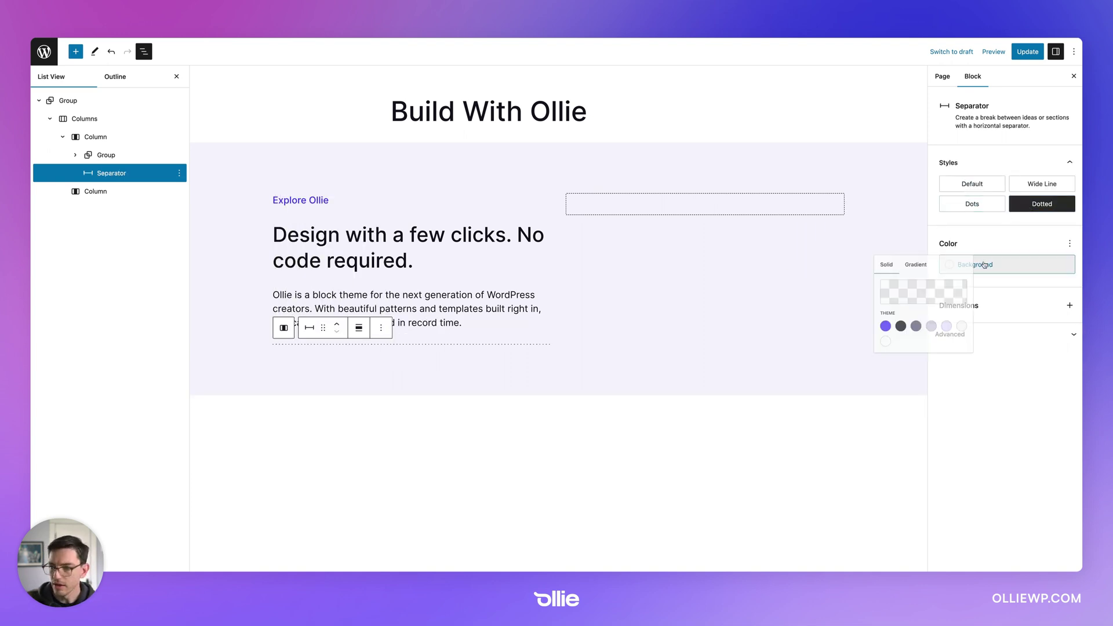
{"action": "left_click", "coordinate": [921, 339]}
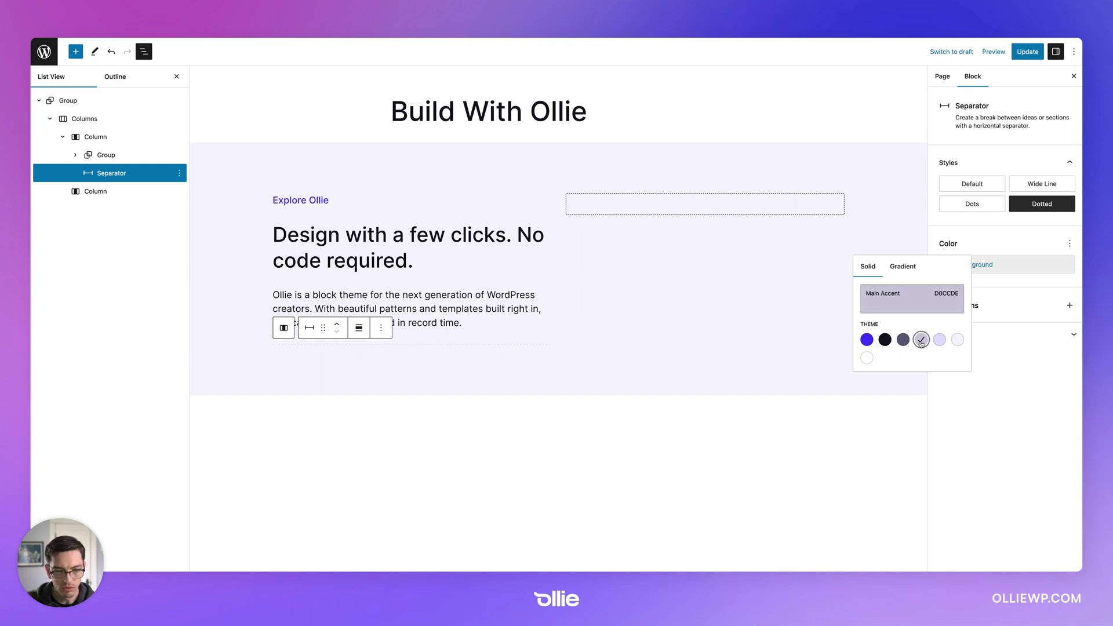
{"action": "left_click", "coordinate": [370, 364]}
{"action": "left_click", "coordinate": [352, 345]}
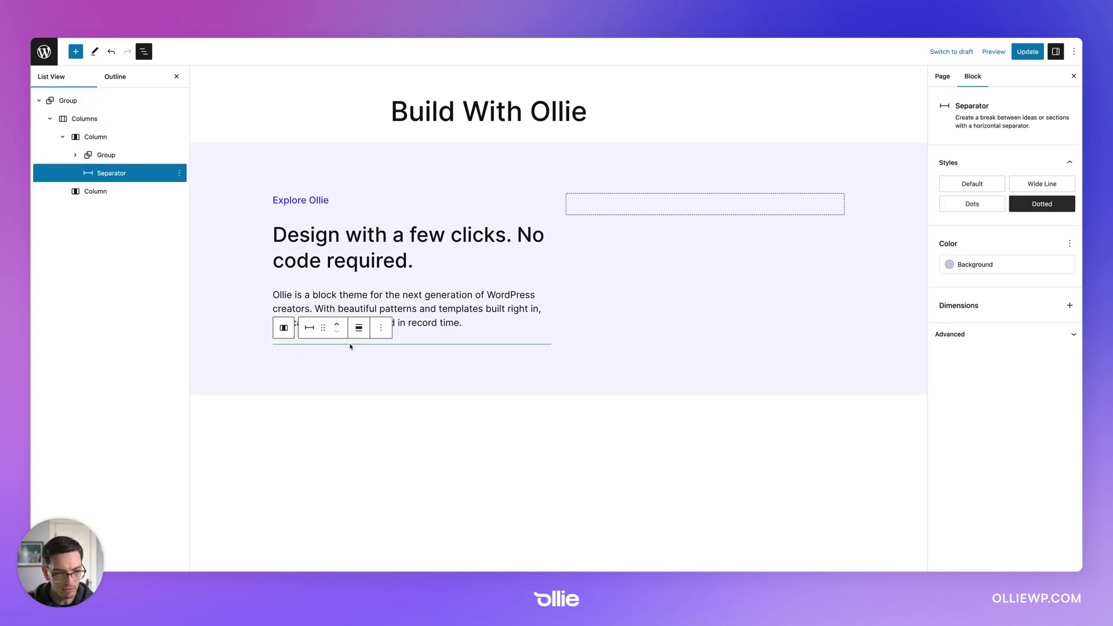
{"action": "key", "text": "super+alt+t"}
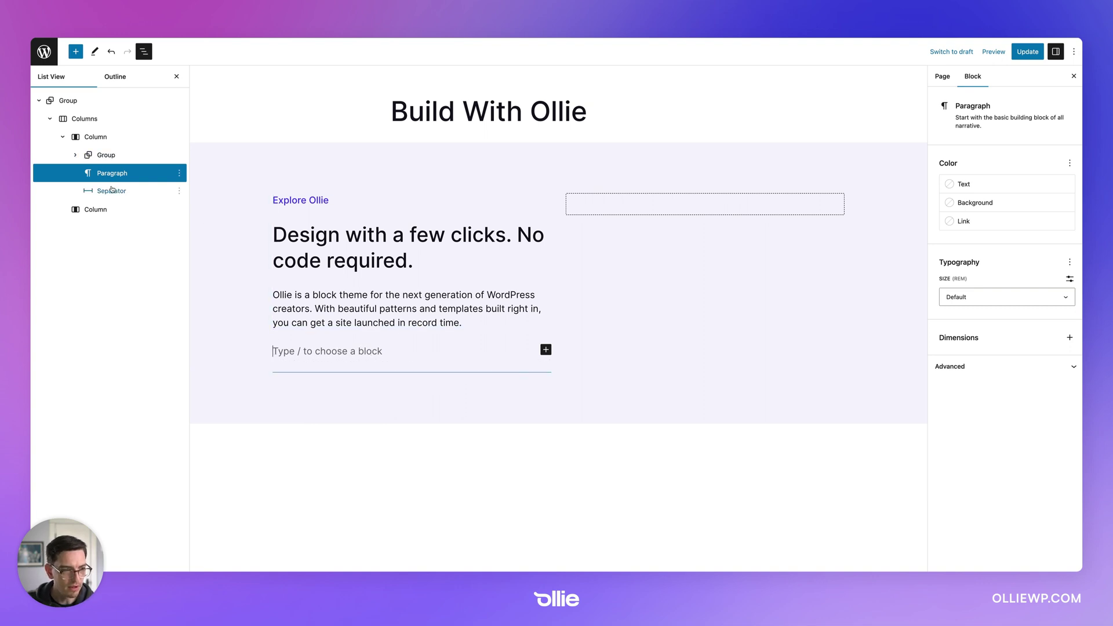
Step: Move the empty paragraph below the separator and turn it into a plain stacked Group
{"action": "left_click_drag", "start_coordinate": [128, 174], "coordinate": [163, 187]}
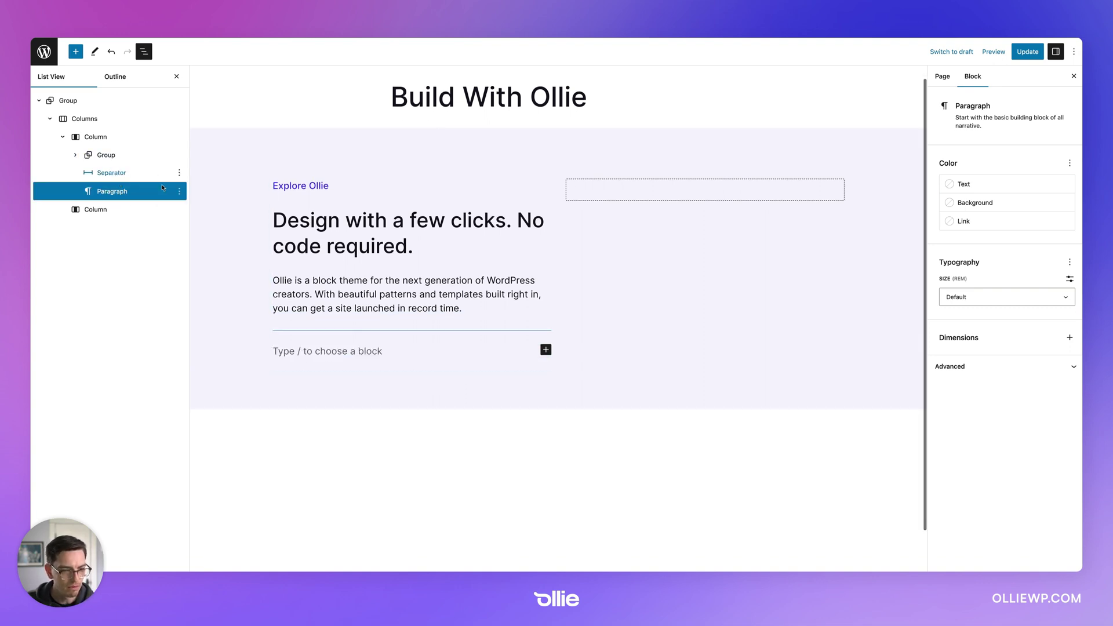
{"action": "left_click", "coordinate": [318, 345]}
{"action": "type", "text": "/"}
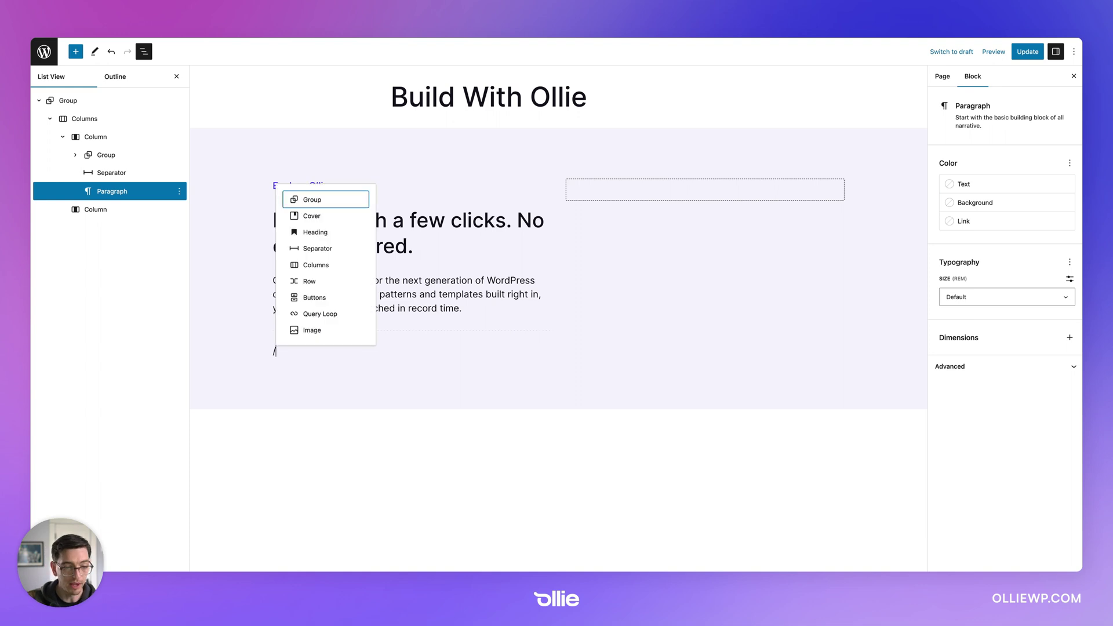
{"action": "key", "text": "Return"}
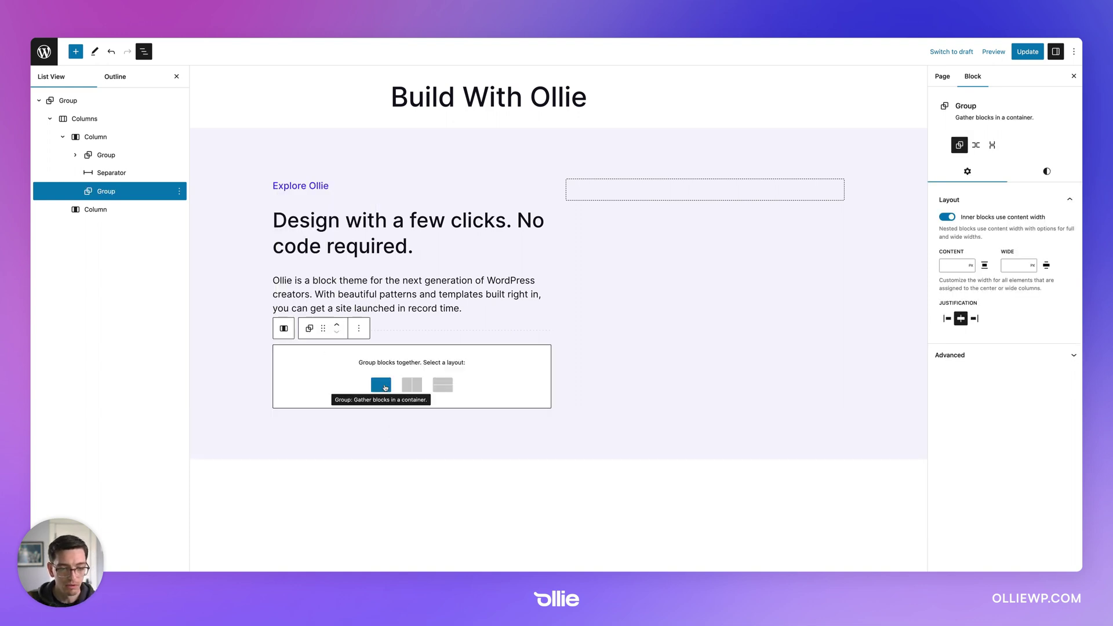
{"action": "left_click", "coordinate": [381, 384]}
Step: Add a five-star paragraph inside the new group and copy the reference testimonial quote
{"action": "left_click", "coordinate": [394, 359]}
{"action": "left_click", "coordinate": [406, 429]}
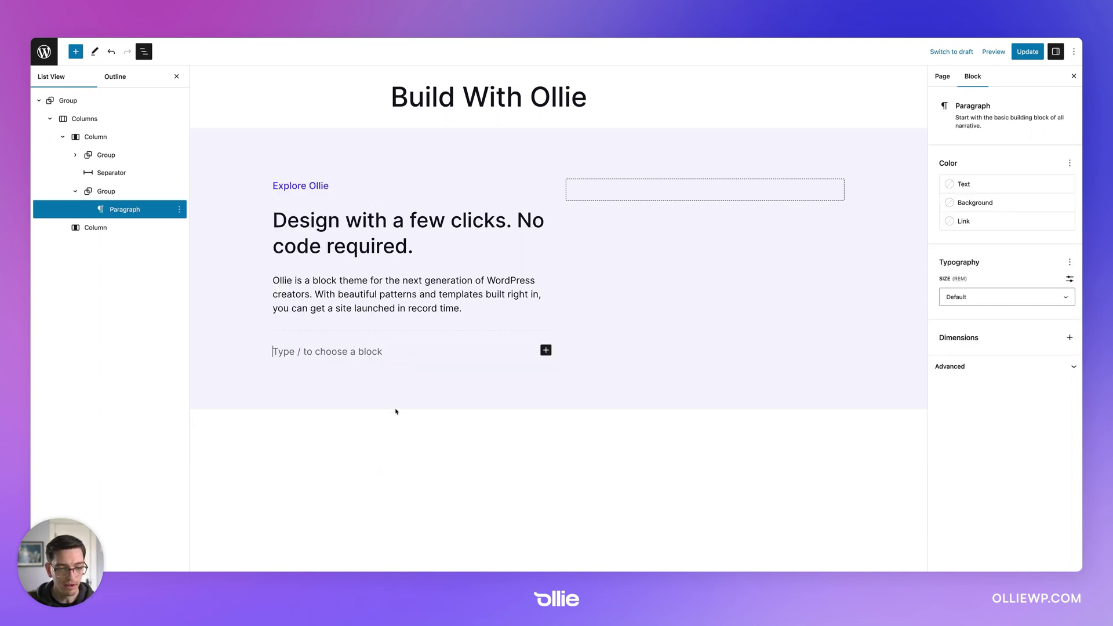
{"action": "key", "text": "ctrl+v"}
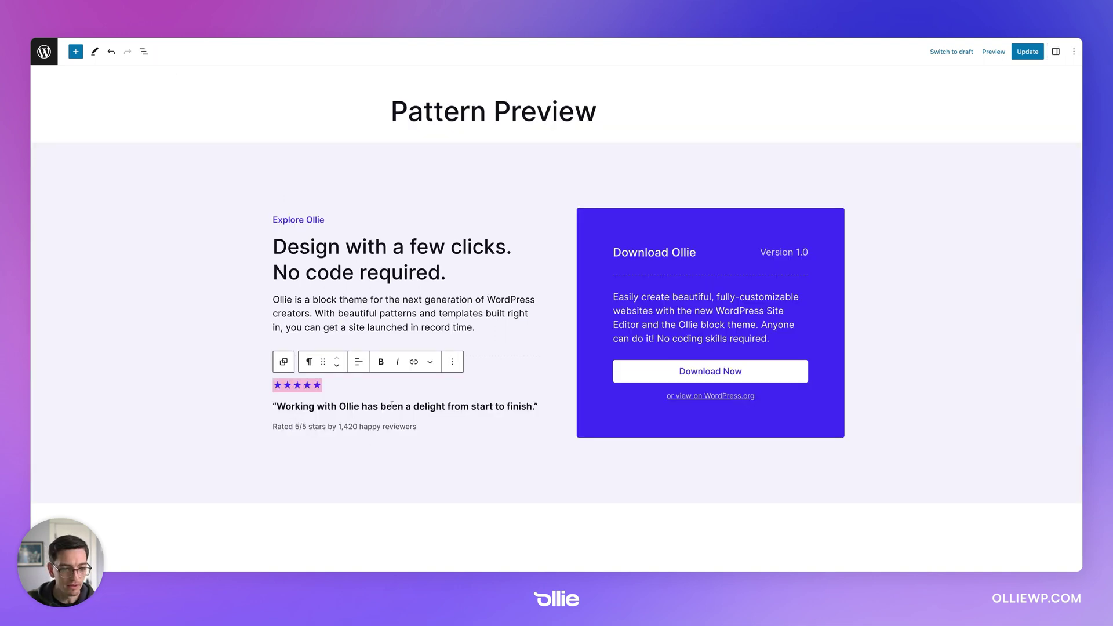
{"action": "triple_click", "coordinate": [393, 406]}
{"action": "scroll", "coordinate": [393, 405], "scroll_direction": "down", "scroll_amount": 1}
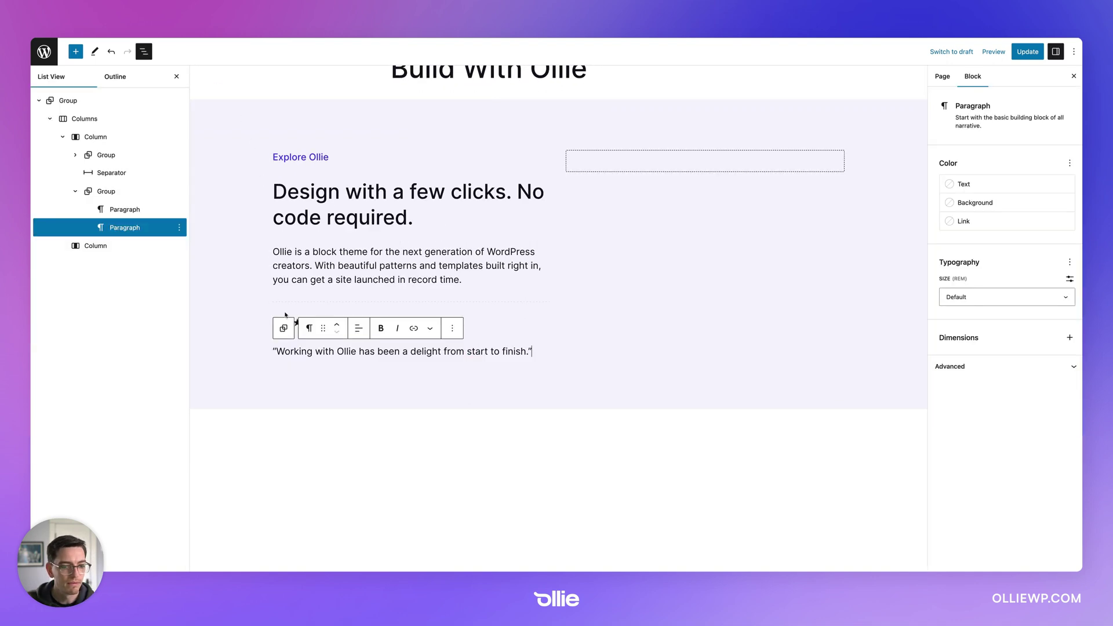
{"action": "left_click", "coordinate": [536, 351]}
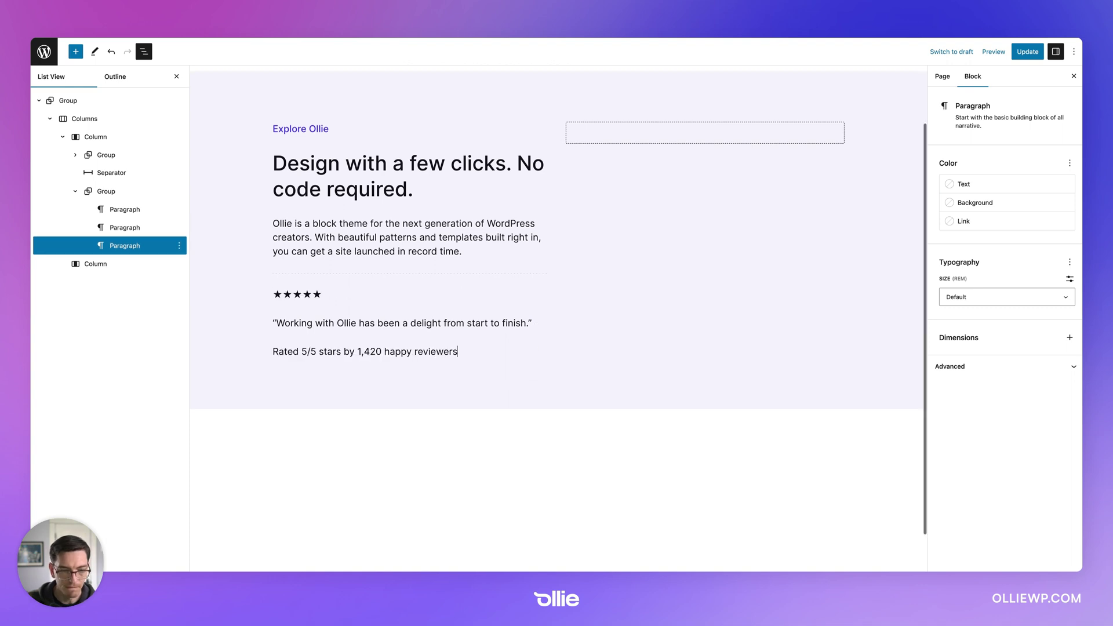
{"action": "left_click", "coordinate": [345, 290]}
Step: Color the five star characters with the Primary purple
{"action": "double_click", "coordinate": [335, 300]}
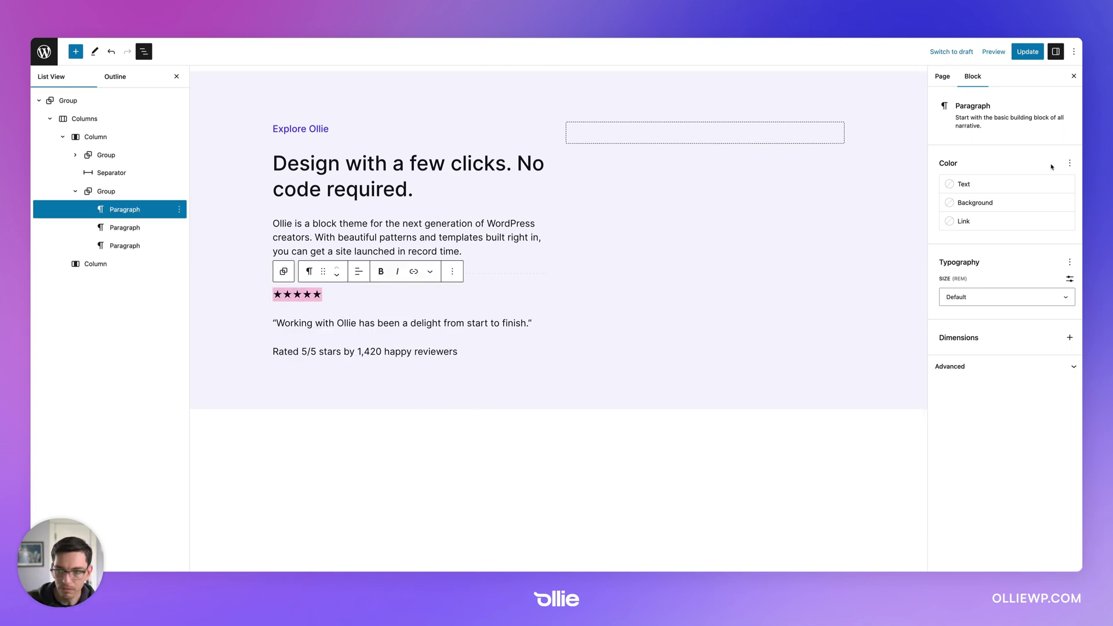
{"action": "left_click", "coordinate": [986, 186]}
{"action": "left_click", "coordinate": [818, 238]}
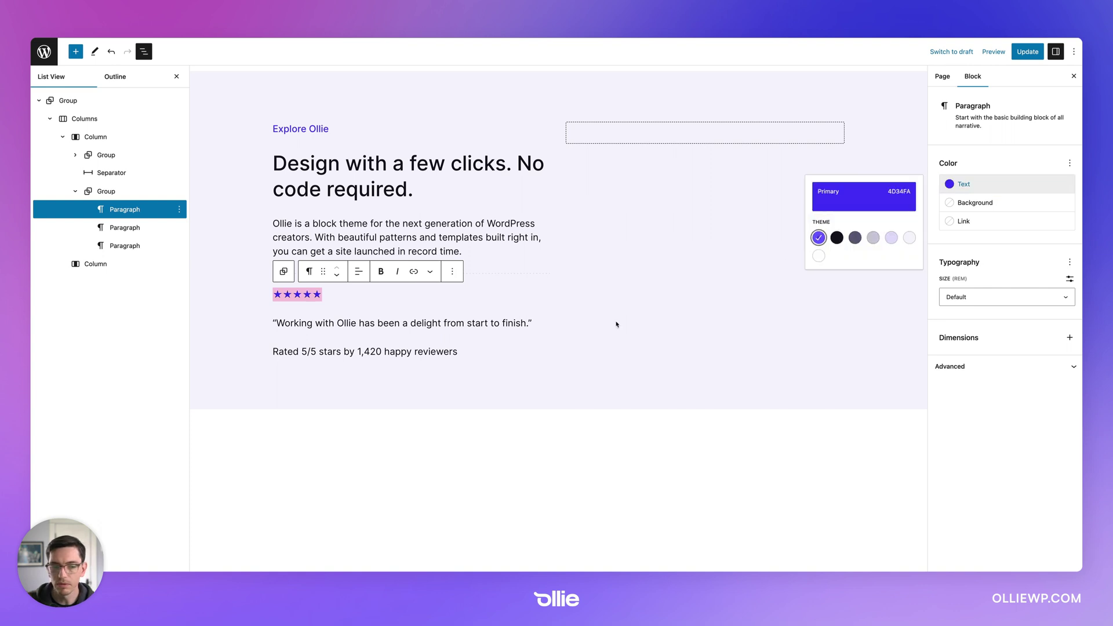
Step: Set the quote paragraph's font appearance to Medium weight
{"action": "left_click", "coordinate": [445, 323]}
{"action": "key", "text": "ctrl+a"}
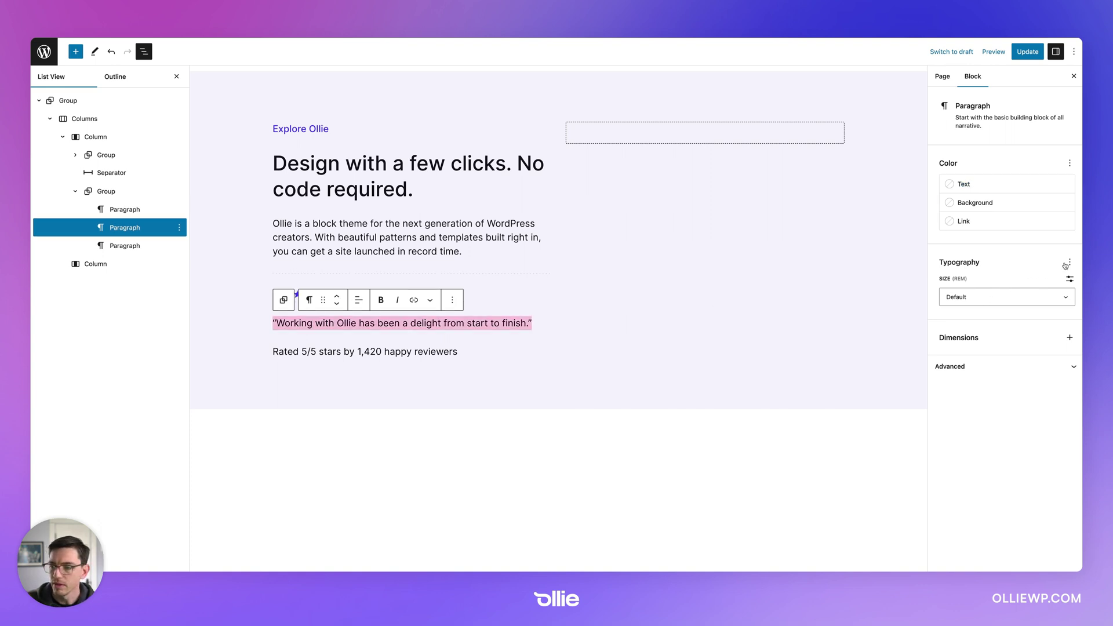
{"action": "left_click", "coordinate": [1070, 262]}
{"action": "left_click", "coordinate": [984, 355]}
{"action": "left_click", "coordinate": [956, 334]}
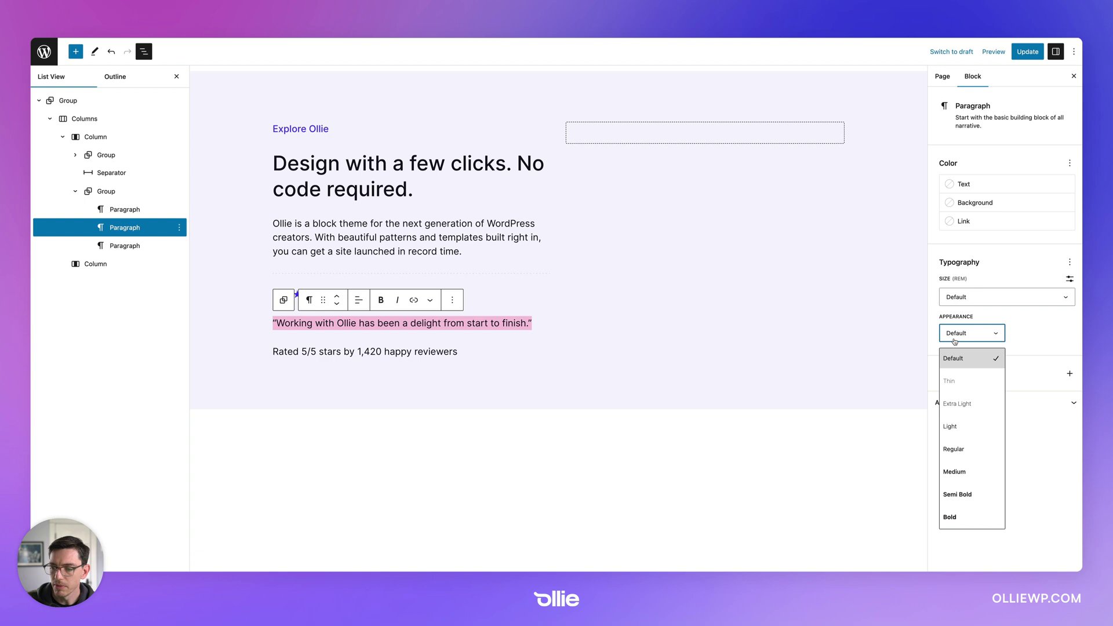
{"action": "left_click", "coordinate": [955, 451]}
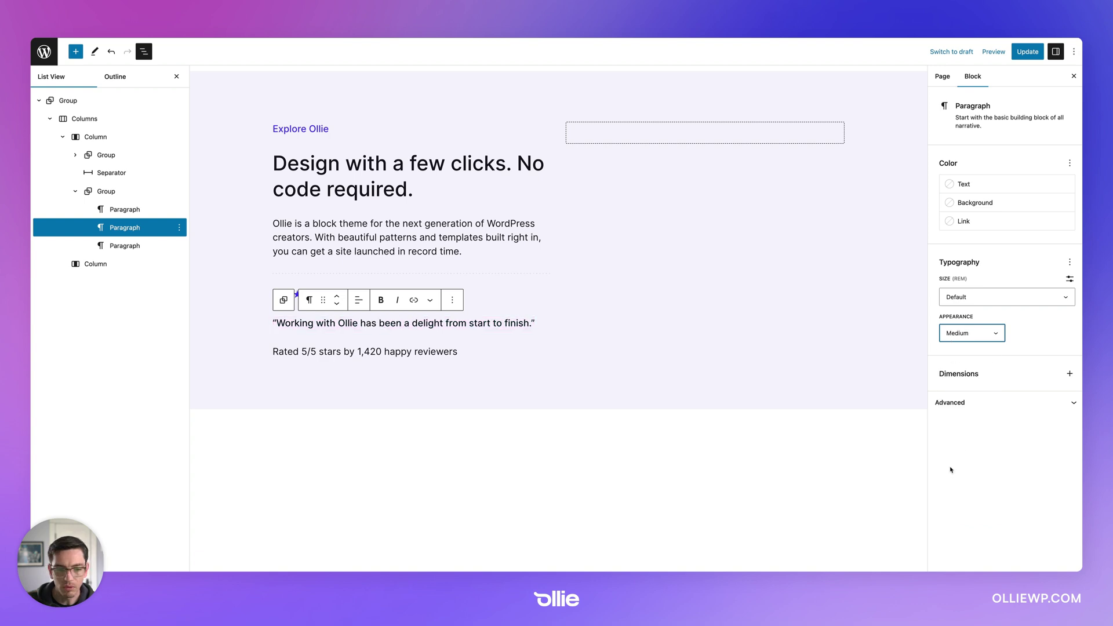
Step: Make the rating line Small size with Secondary grey text
{"action": "left_click", "coordinate": [414, 353]}
{"action": "key", "text": "ctrl+a"}
{"action": "left_click", "coordinate": [1018, 297]}
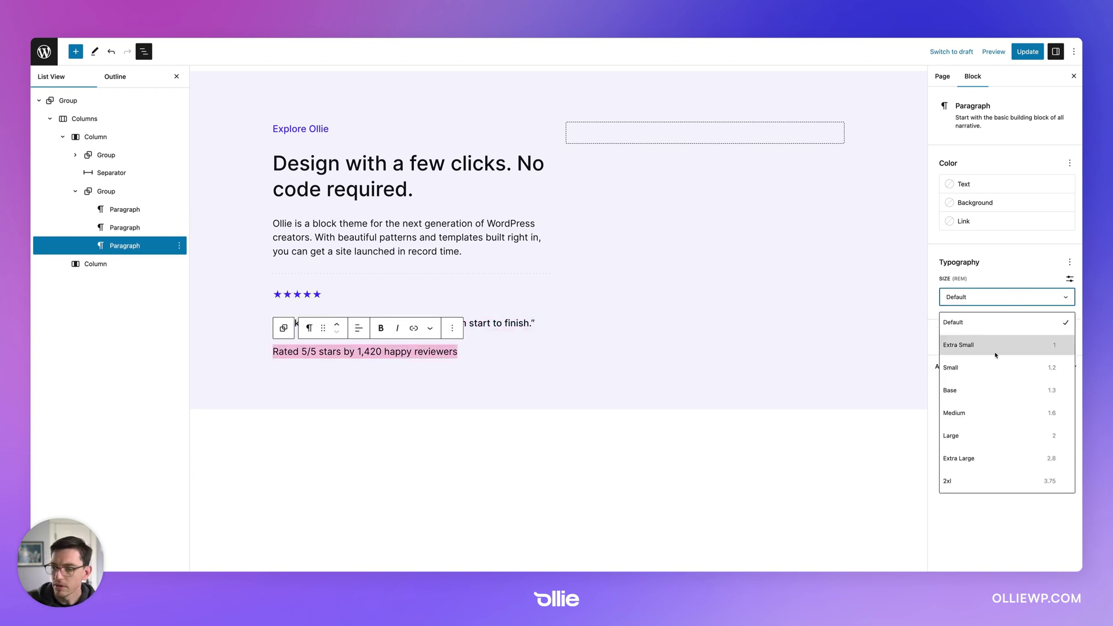
{"action": "left_click", "coordinate": [984, 368]}
{"action": "left_click", "coordinate": [964, 184]}
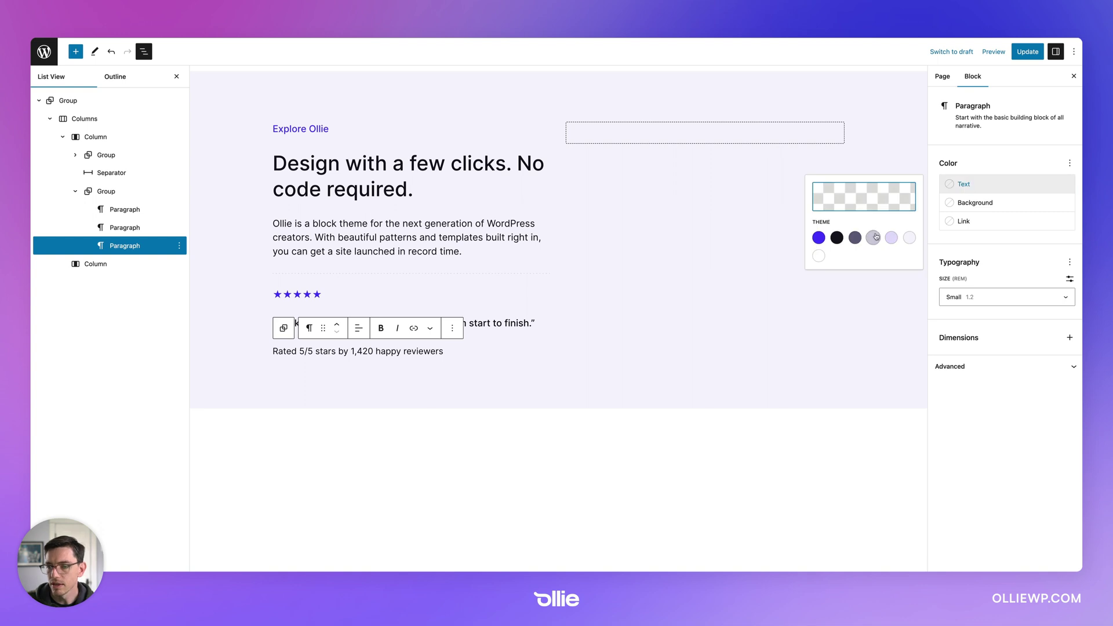
{"action": "left_click", "coordinate": [854, 238]}
{"action": "left_click", "coordinate": [541, 384]}
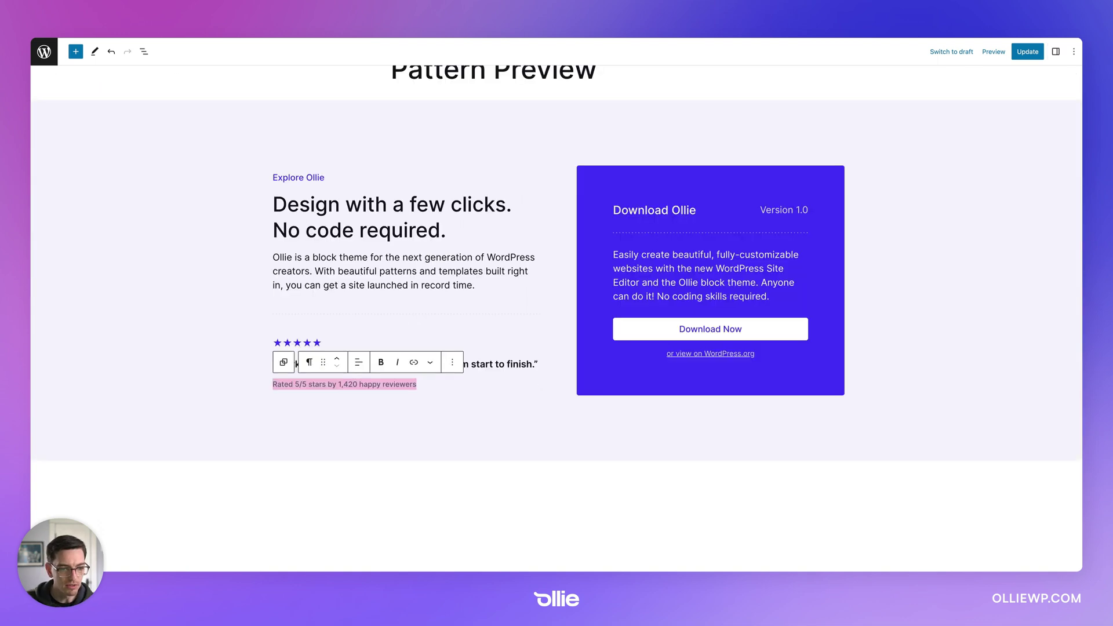
Step: Set the testimonial group's block spacing to Small
{"action": "left_click", "coordinate": [395, 444]}
{"action": "scroll", "coordinate": [393, 441], "scroll_direction": "down", "scroll_amount": 1}
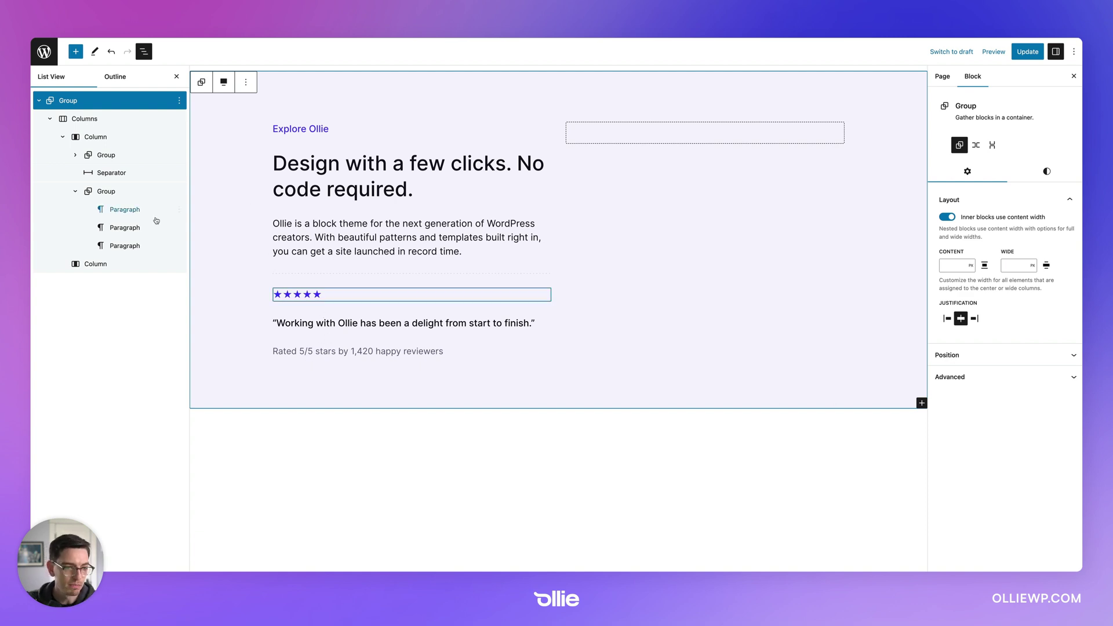
{"action": "left_click", "coordinate": [137, 197]}
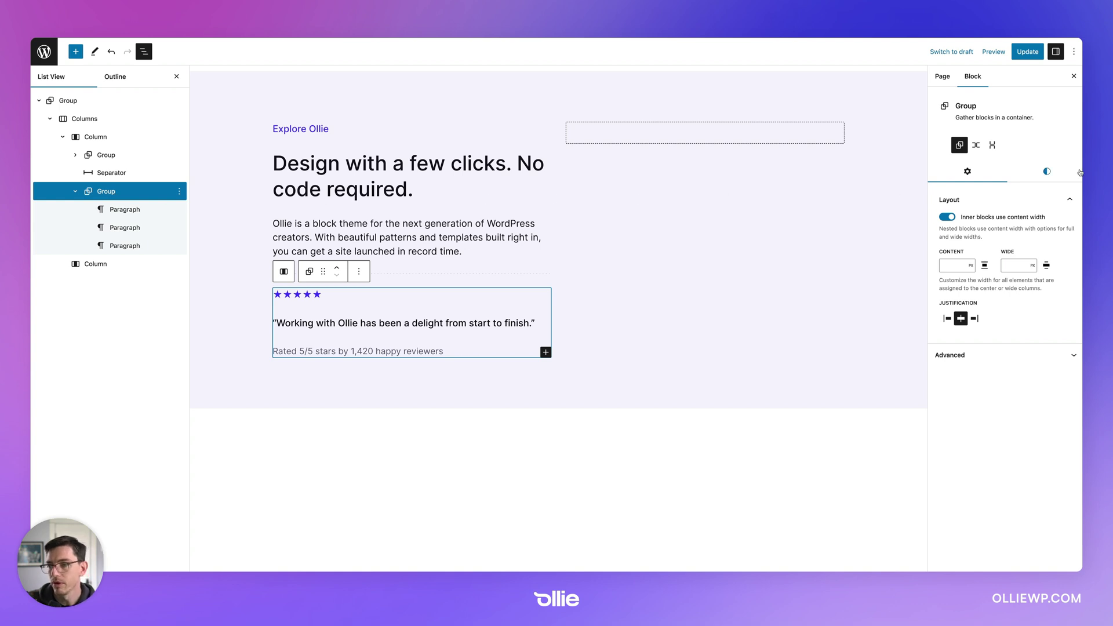
{"action": "left_click", "coordinate": [1047, 171]}
{"action": "scroll", "coordinate": [974, 460], "scroll_direction": "down", "scroll_amount": 3}
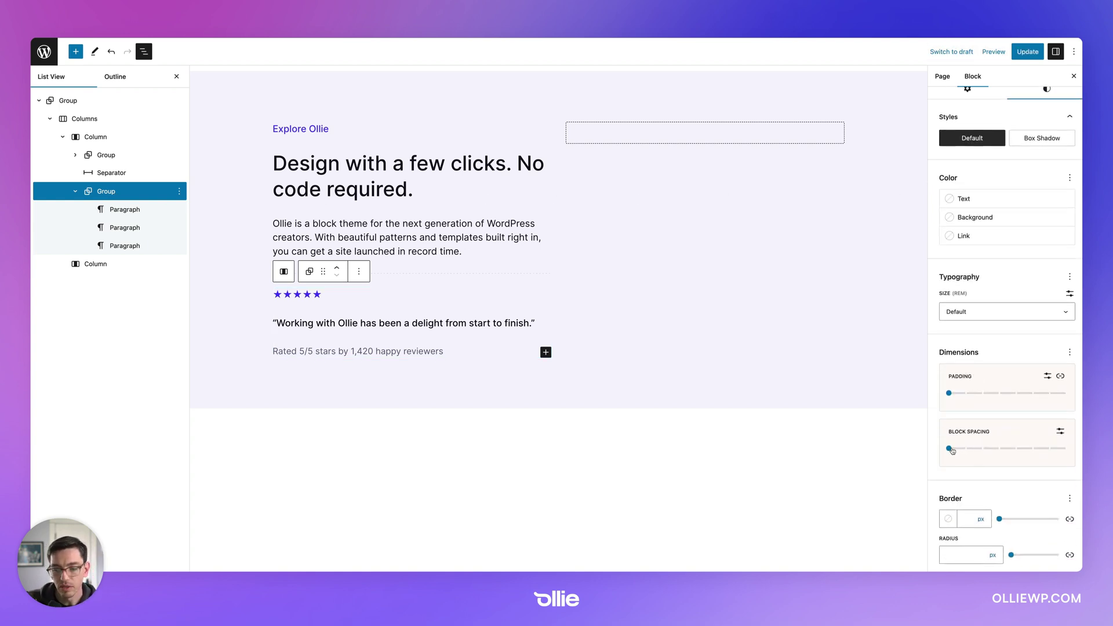
{"action": "mouse_move", "coordinate": [954, 450]}
{"action": "left_mouse_down"}
{"action": "mouse_move", "coordinate": [1024, 444]}
{"action": "mouse_move", "coordinate": [972, 451]}
{"action": "left_mouse_up"}
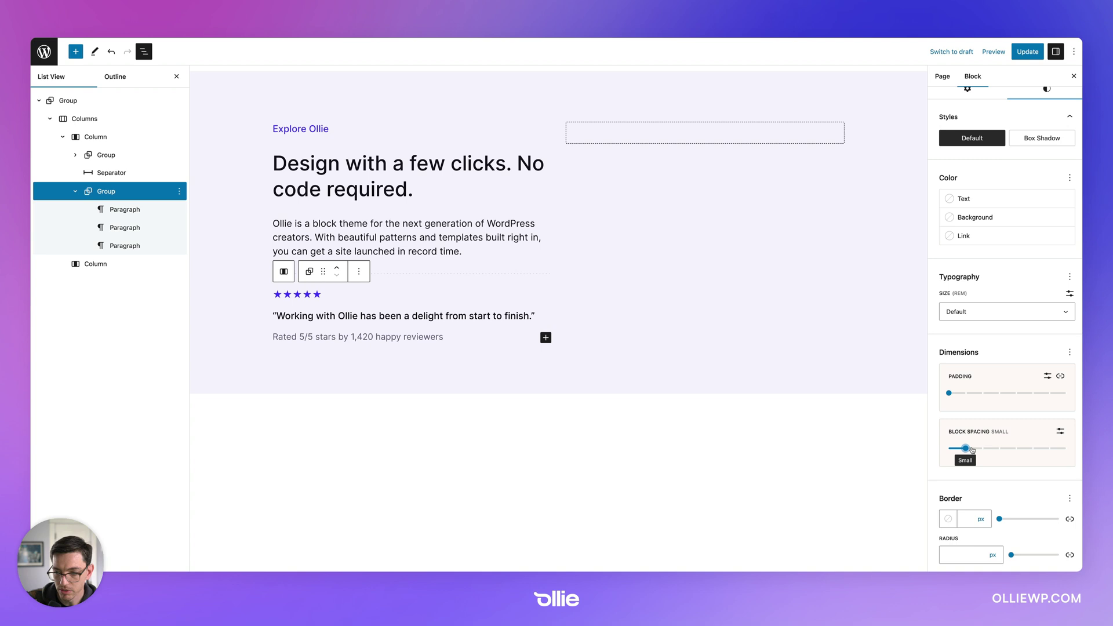
{"action": "left_click", "coordinate": [489, 411]}
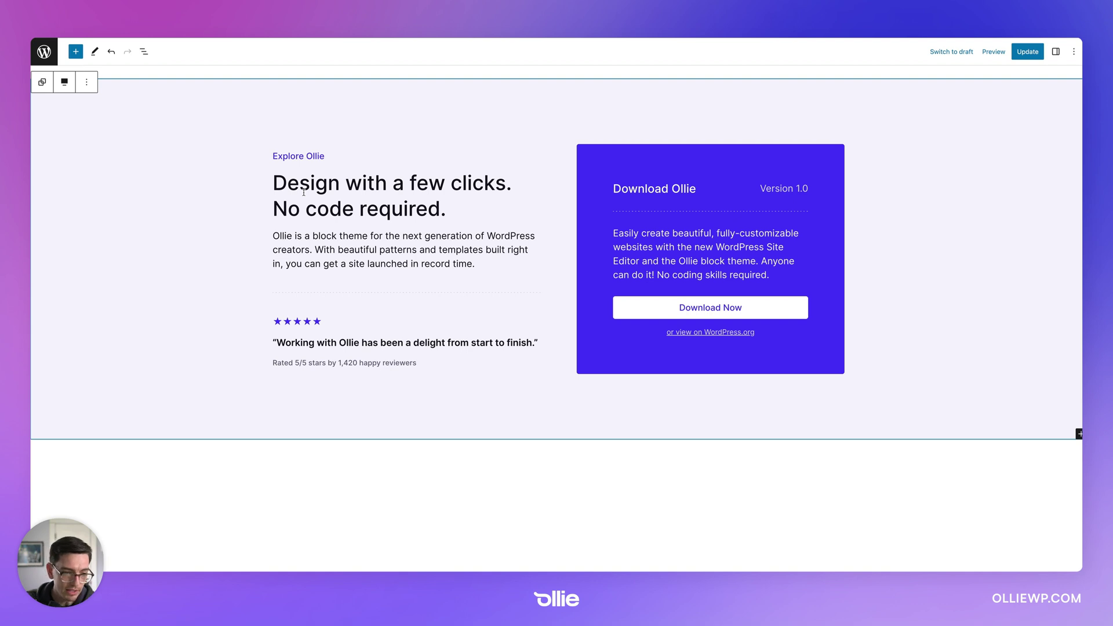
Step: Enable block spacing on the left column and set it to Large
{"action": "mouse_move", "coordinate": [320, 284]}
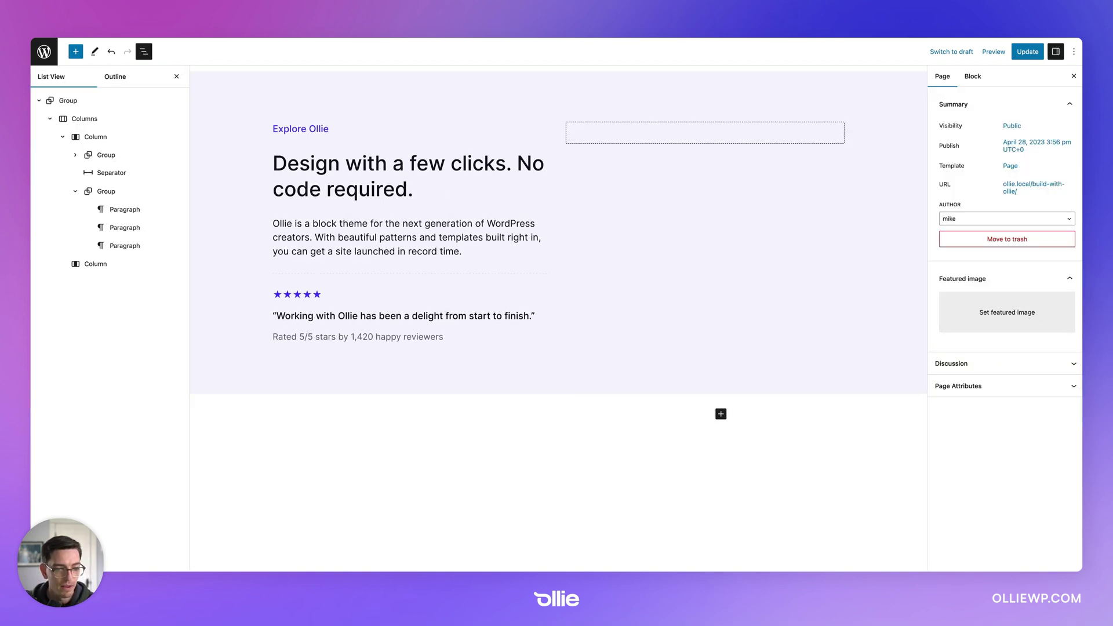
{"action": "left_click", "coordinate": [270, 219]}
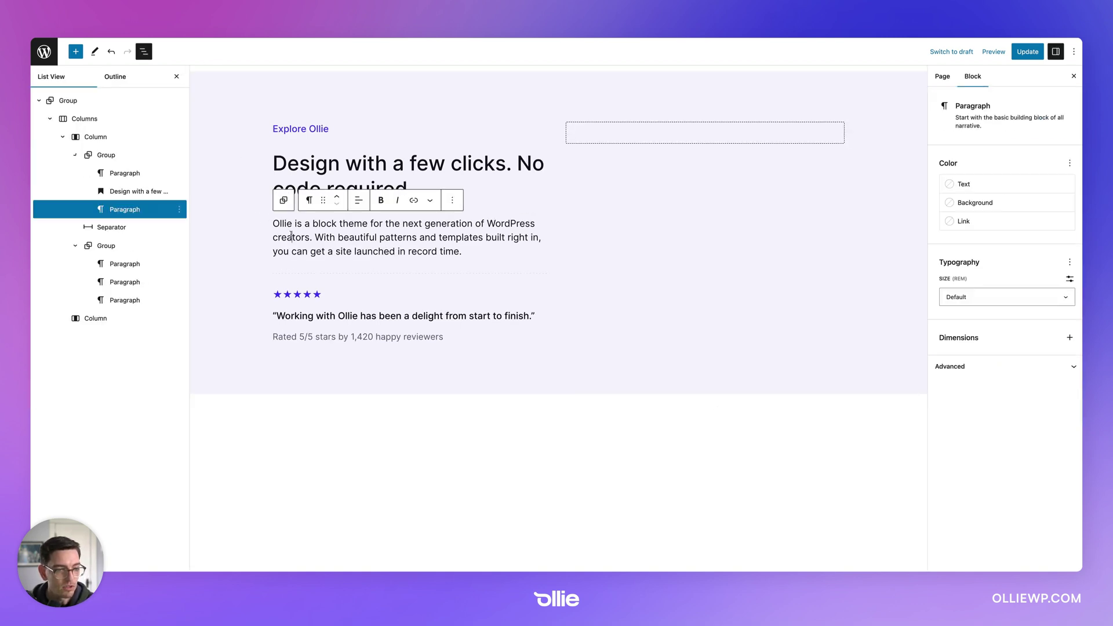
{"action": "left_click", "coordinate": [76, 156]}
{"action": "left_click", "coordinate": [76, 191]}
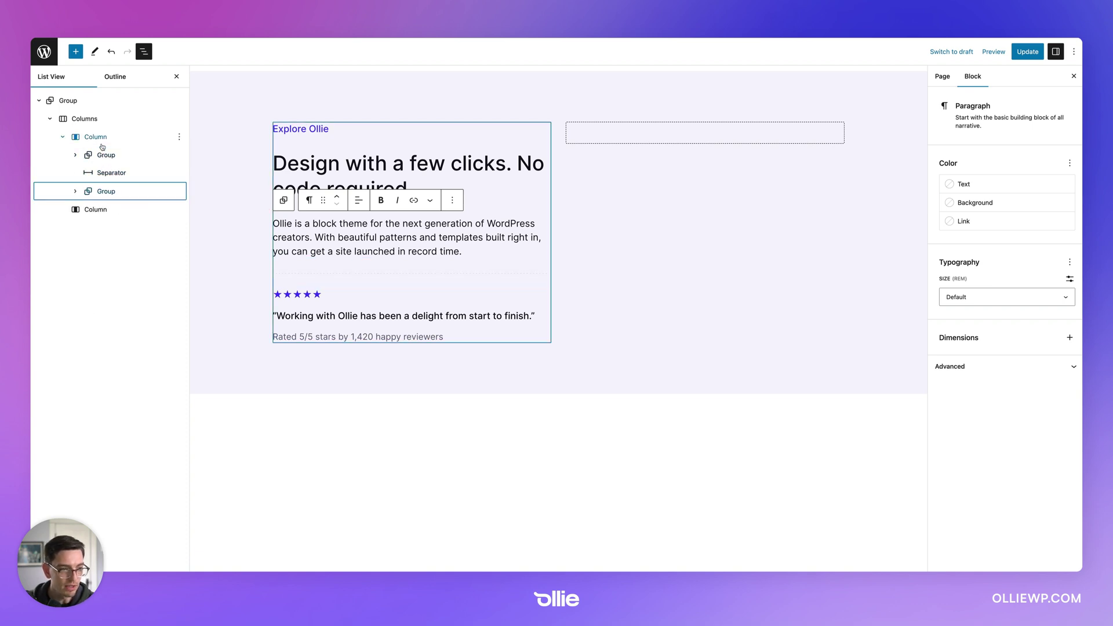
{"action": "left_click", "coordinate": [103, 141]}
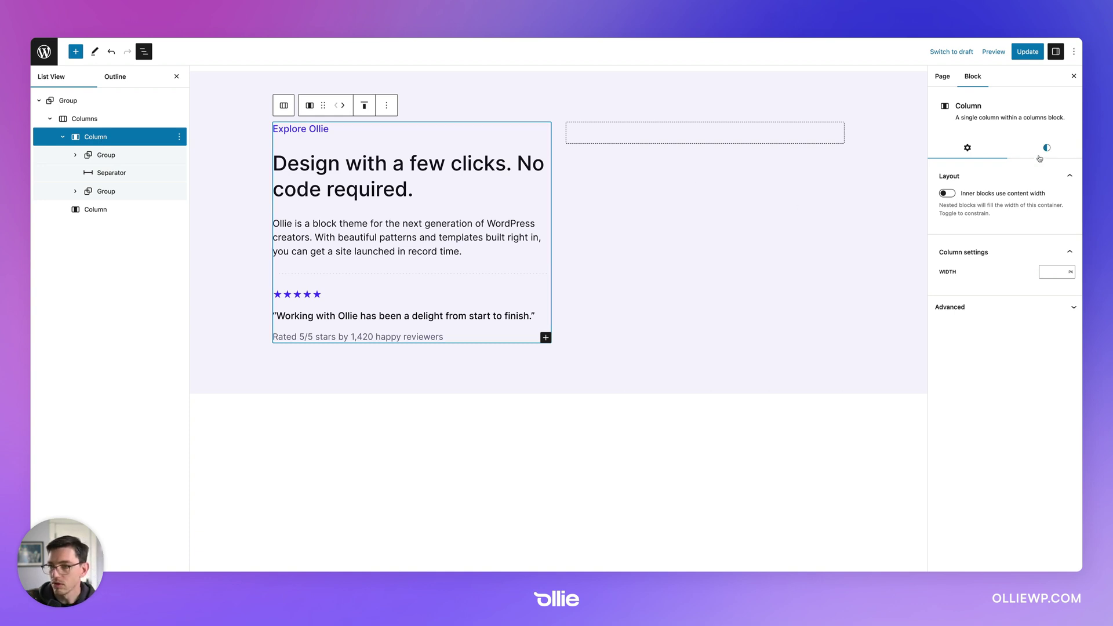
{"action": "left_click", "coordinate": [1045, 151]}
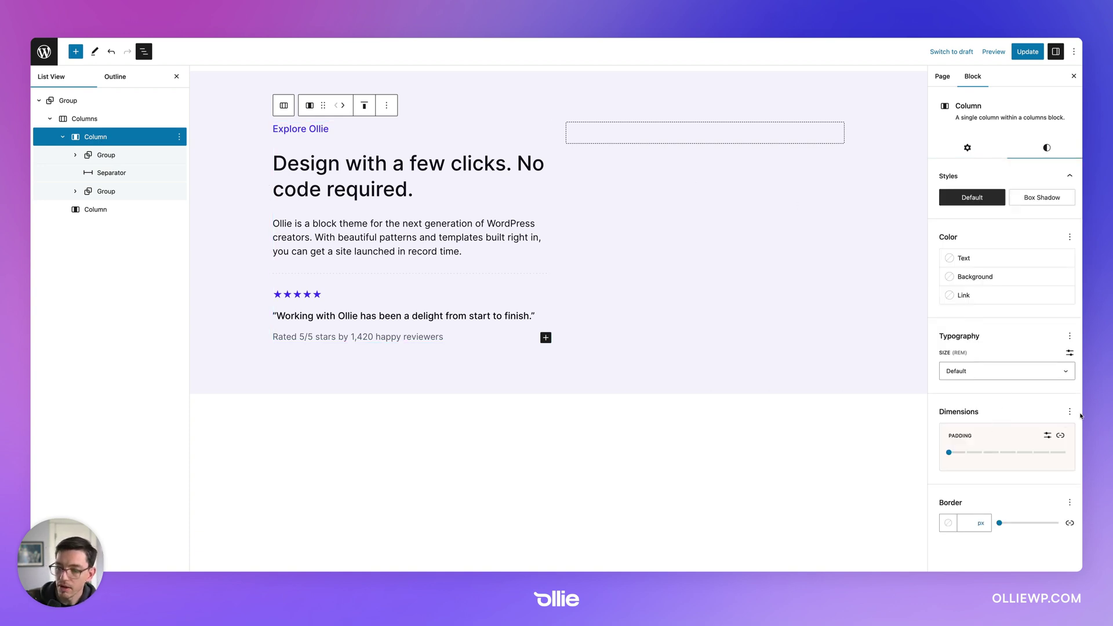
{"action": "left_click", "coordinate": [1070, 412]}
{"action": "left_click", "coordinate": [998, 487]}
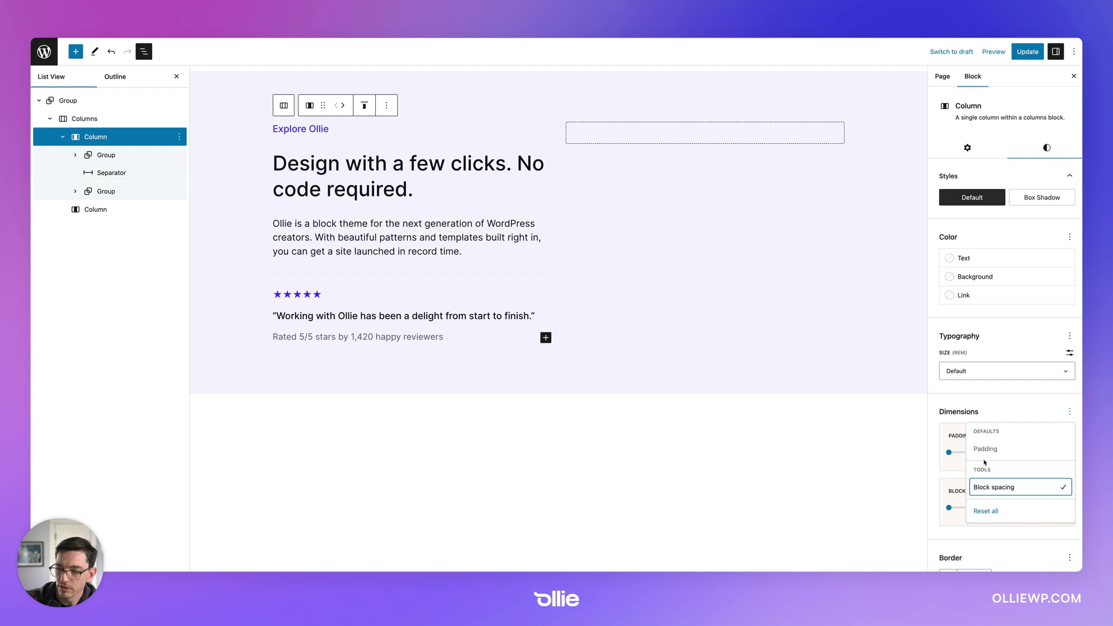
{"action": "left_click", "coordinate": [993, 411]}
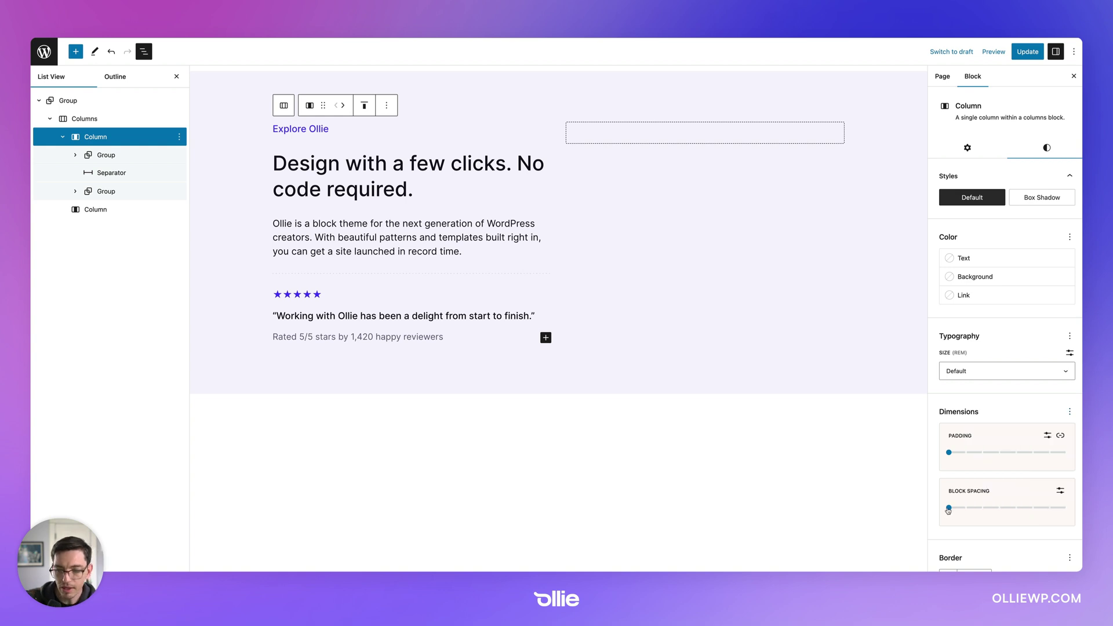
{"action": "left_click_drag", "start_coordinate": [949, 507], "coordinate": [995, 514]}
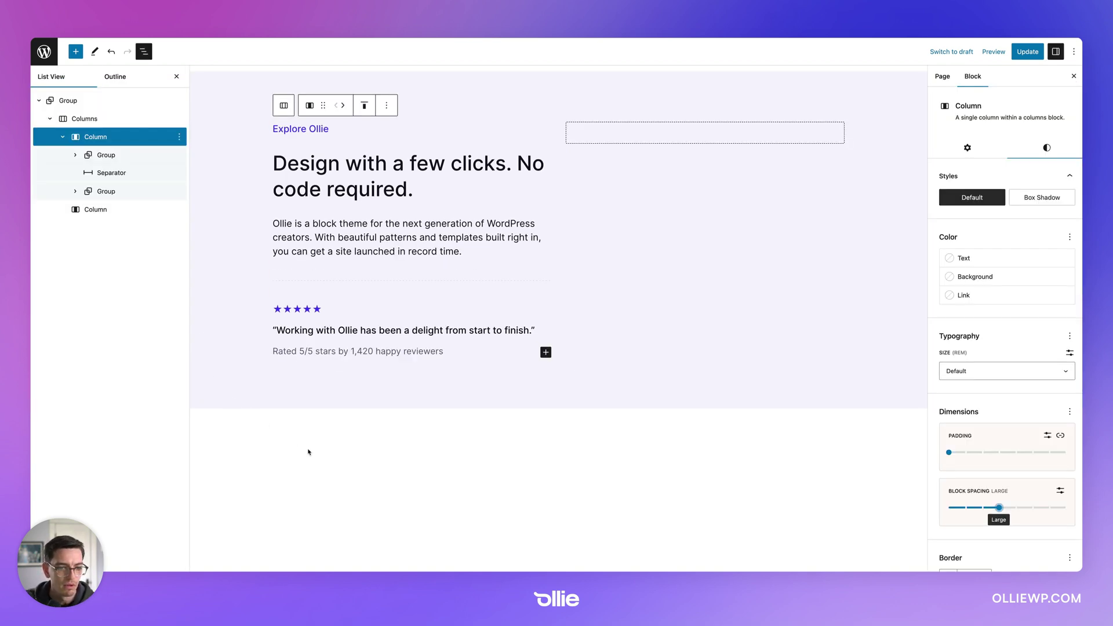
Step: Select the description text in the reference download card
{"action": "left_click", "coordinate": [327, 446]}
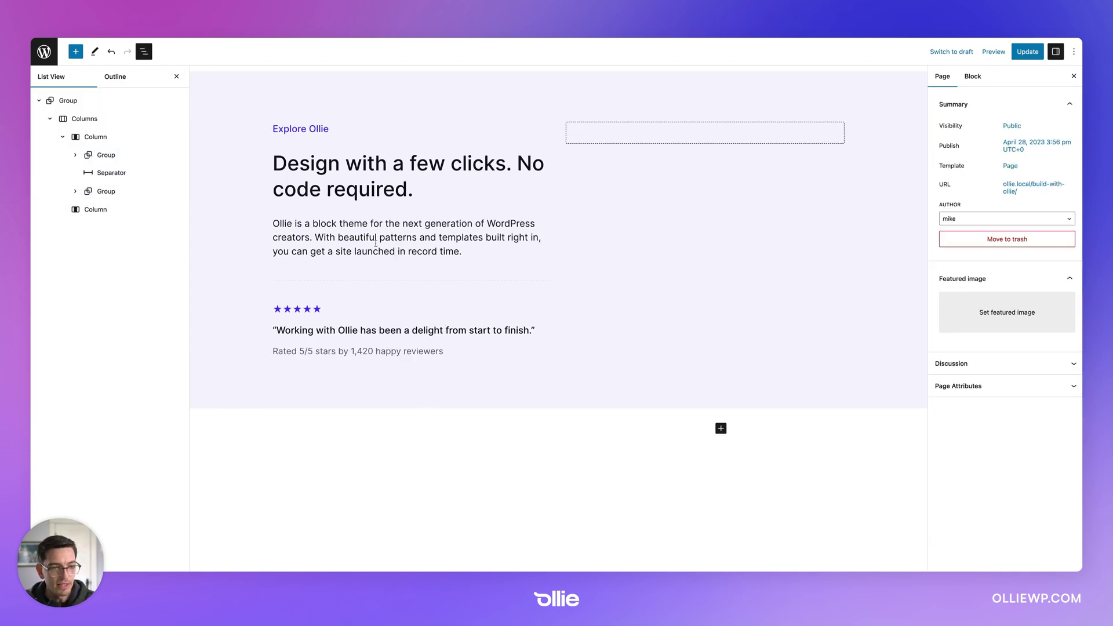
{"action": "scroll", "coordinate": [451, 126], "scroll_direction": "up", "scroll_amount": 1}
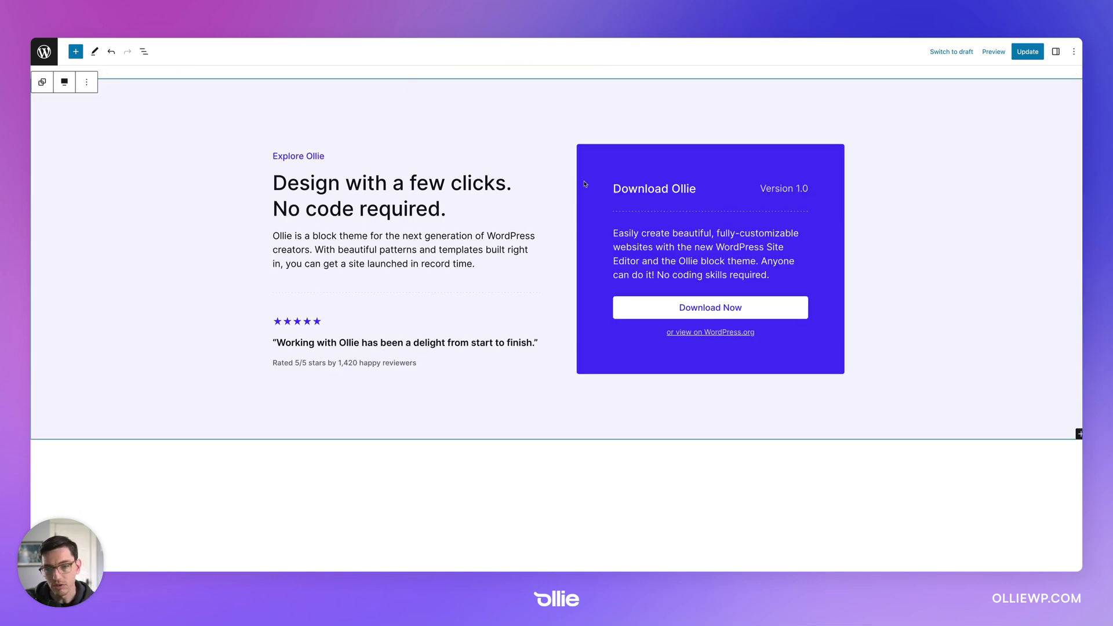
{"action": "triple_click", "coordinate": [645, 246]}
{"action": "key", "text": "super+c"}
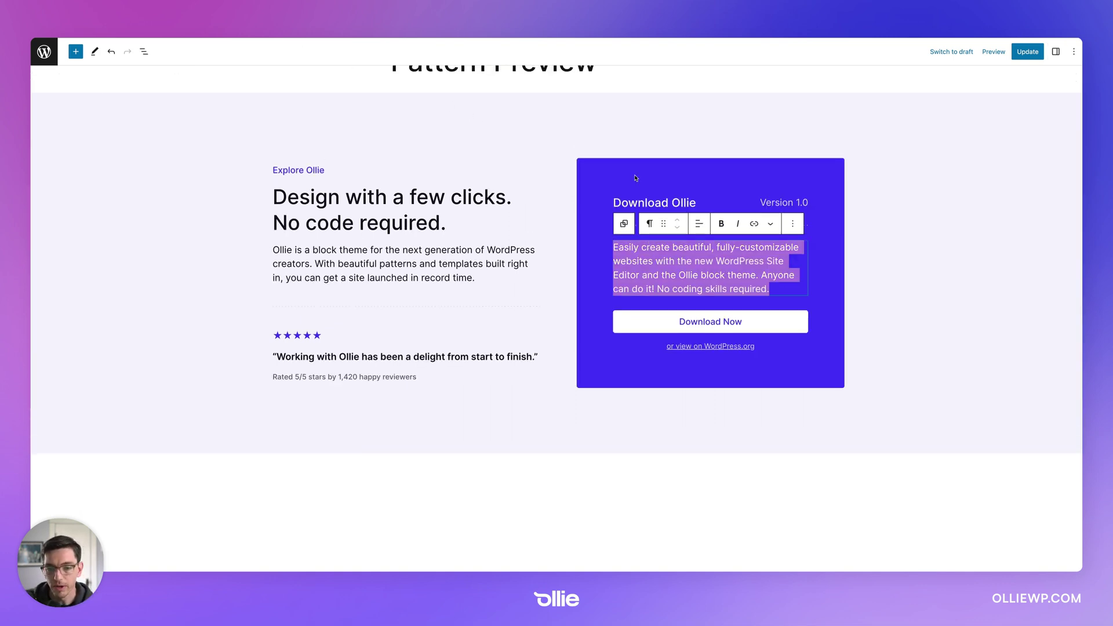
{"action": "left_click", "coordinate": [616, 202]}
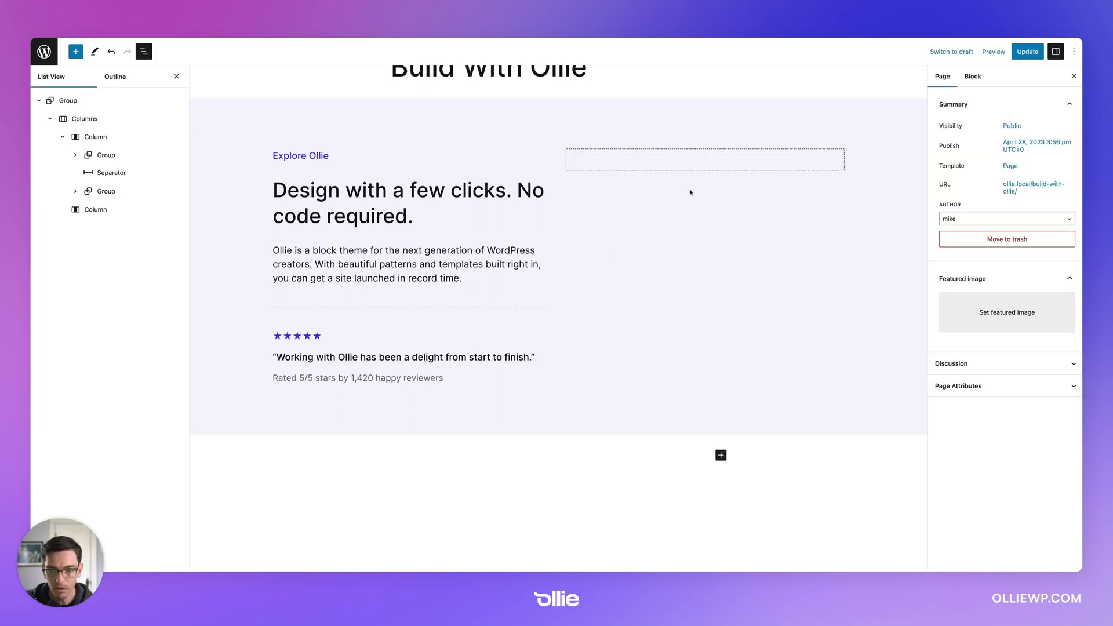
Step: Add a default Group to the right column with a paragraph holding the pasted description
{"action": "left_click", "coordinate": [690, 193]}
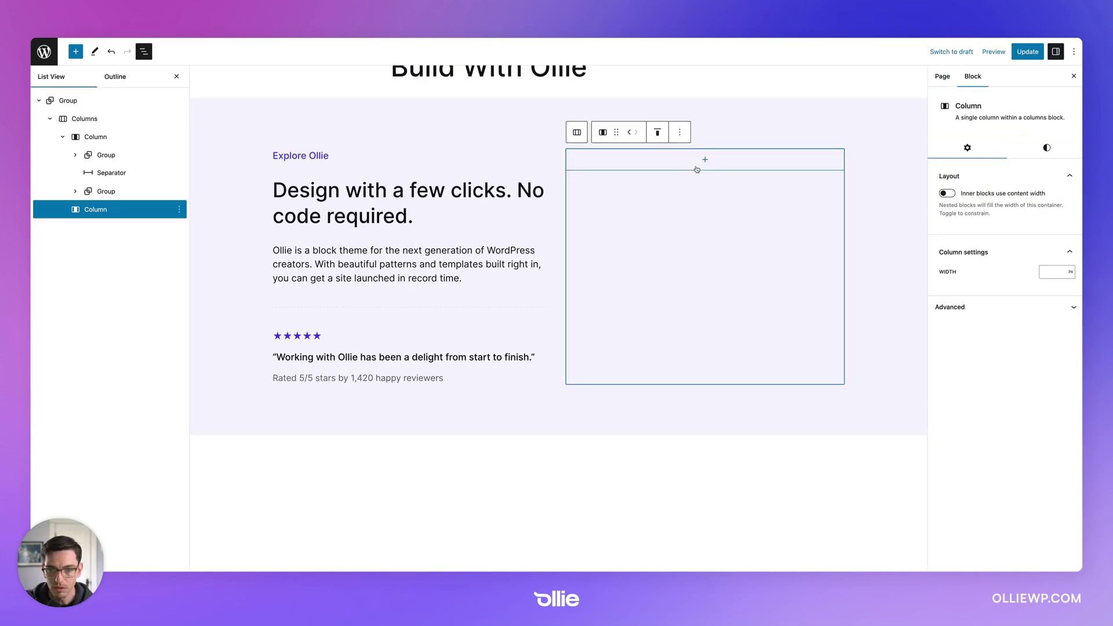
{"action": "left_click", "coordinate": [705, 163]}
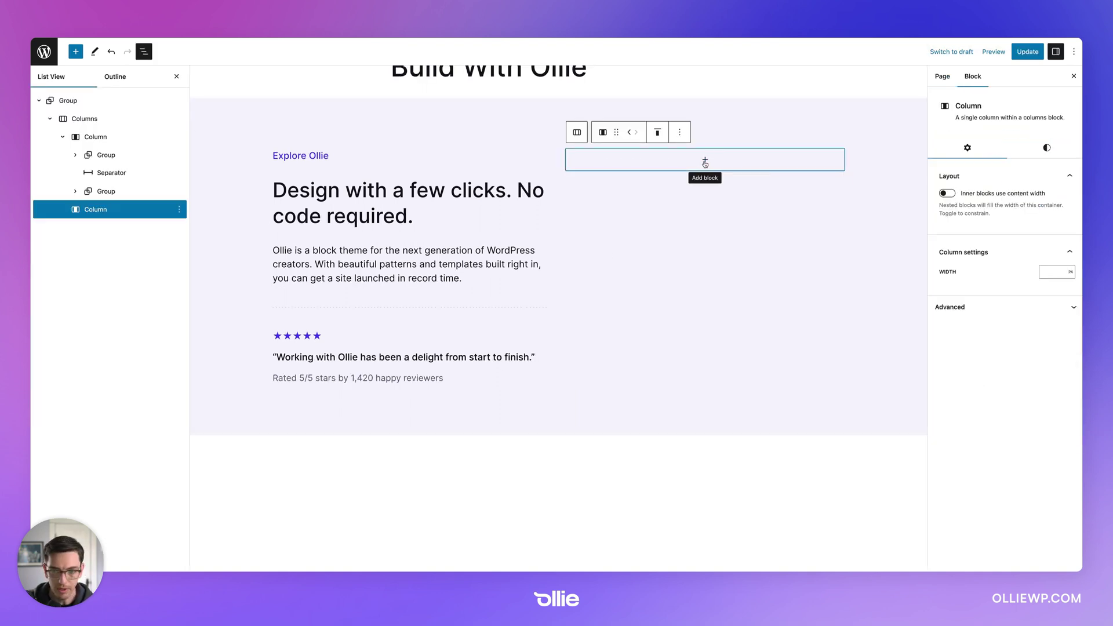
{"action": "left_click", "coordinate": [658, 230]}
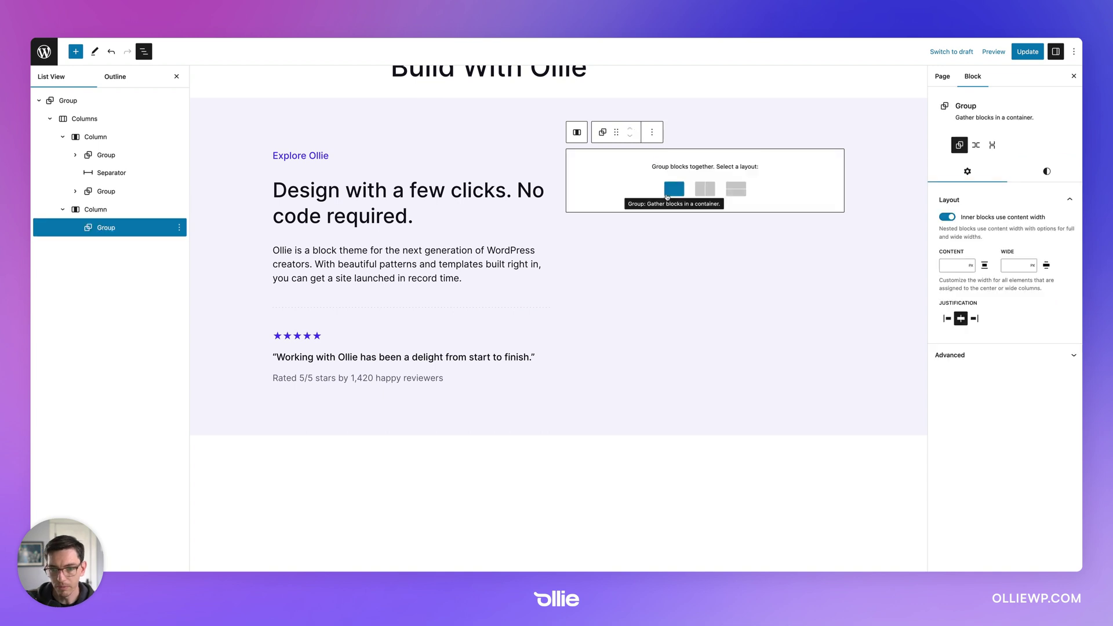
{"action": "left_click", "coordinate": [674, 188]}
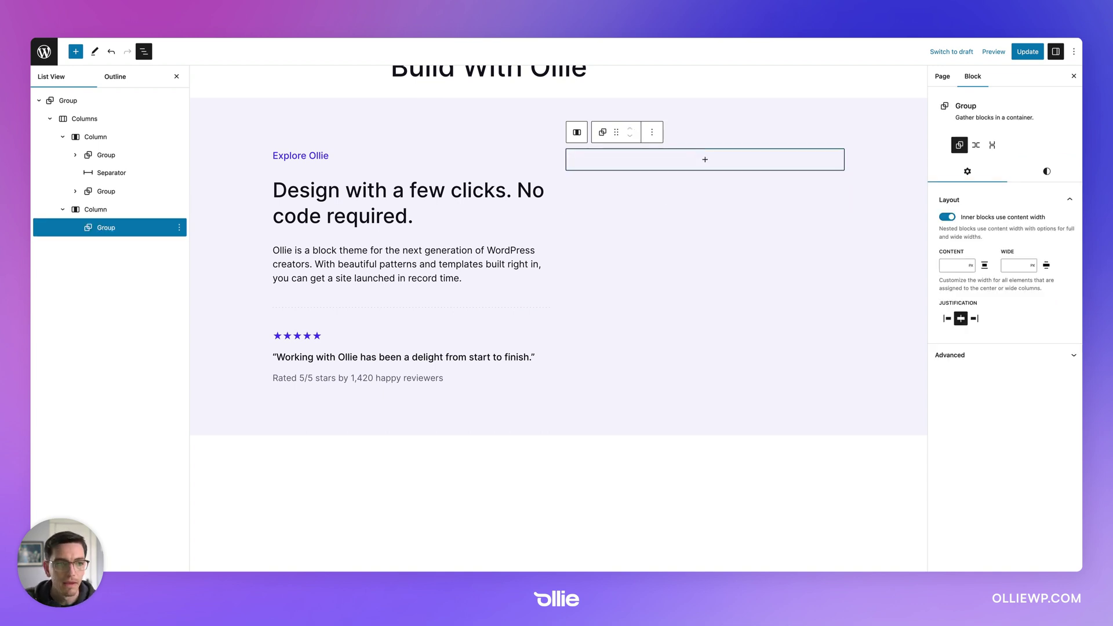
{"action": "left_click", "coordinate": [705, 163]}
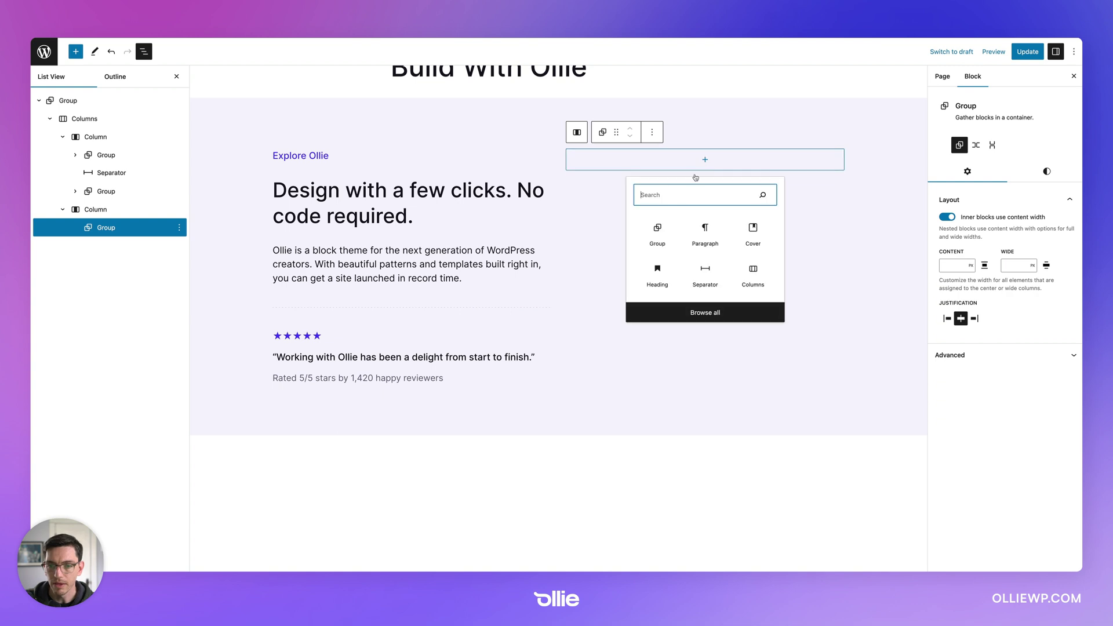
{"action": "left_click", "coordinate": [704, 233]}
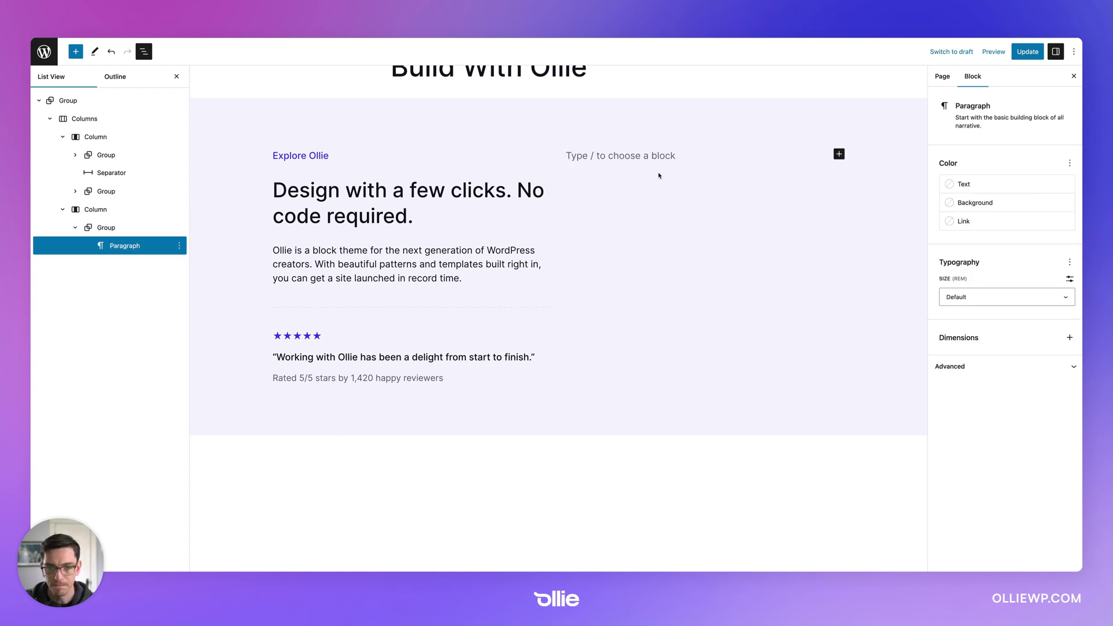
{"action": "key", "text": "super+v"}
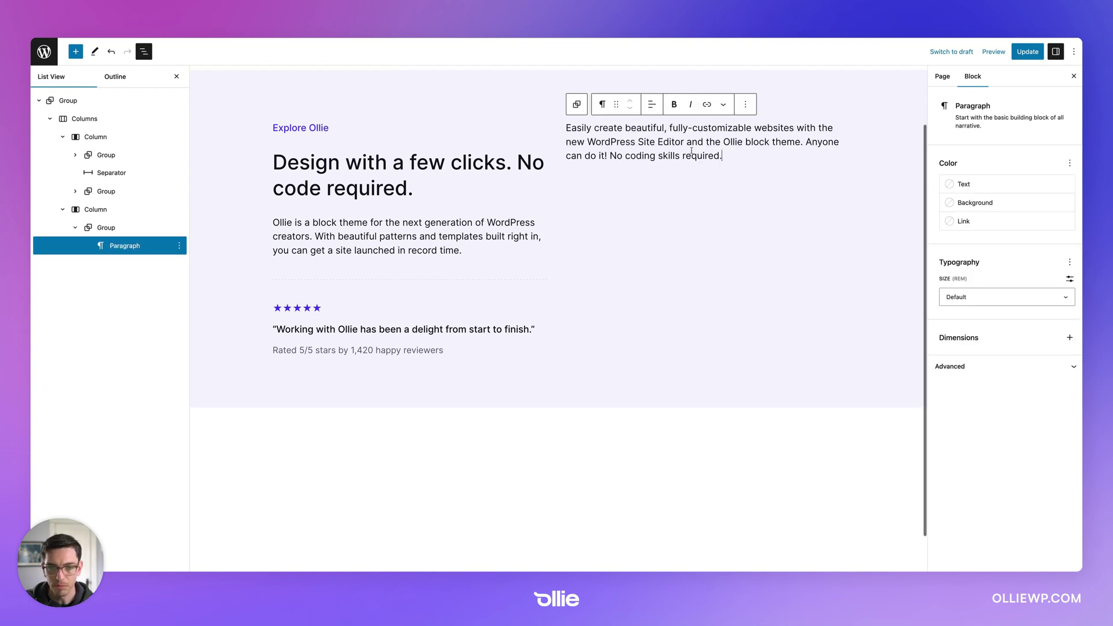
{"action": "left_click", "coordinate": [115, 227]}
Step: Give the group a Primary purple background and white Base text
{"action": "left_click", "coordinate": [1046, 171]}
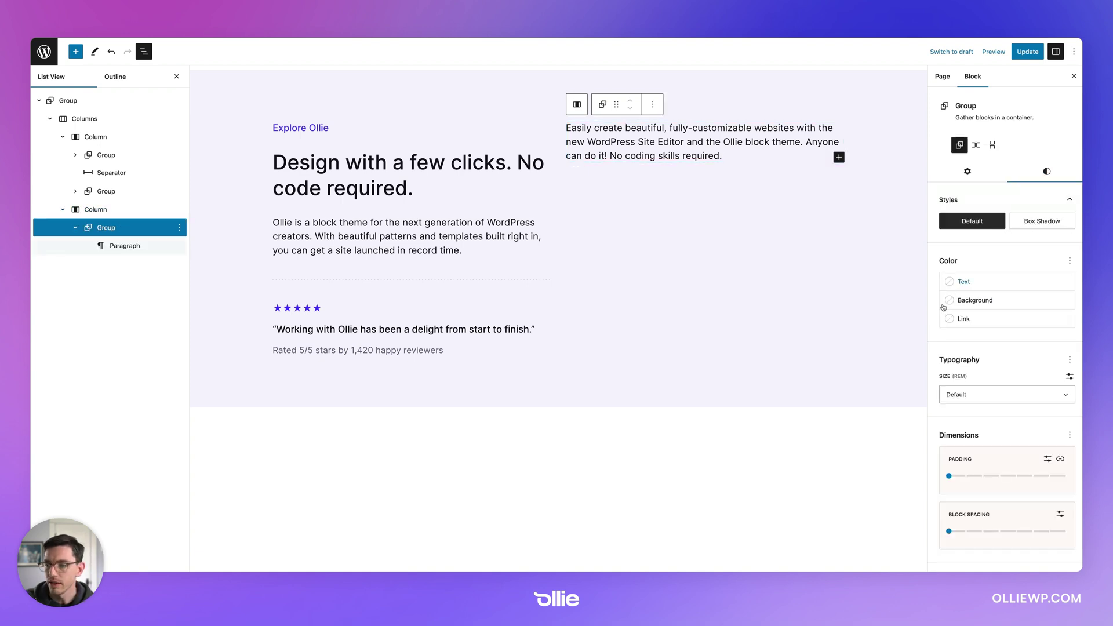
{"action": "left_click", "coordinate": [974, 304]}
{"action": "left_click", "coordinate": [866, 375]}
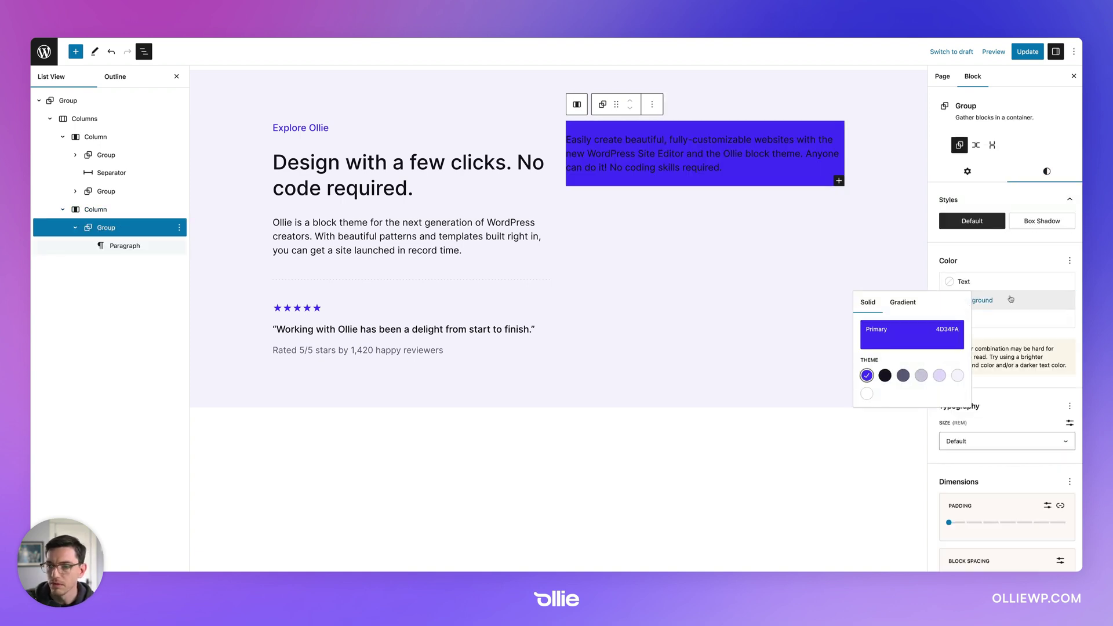
{"action": "left_click", "coordinate": [977, 283]}
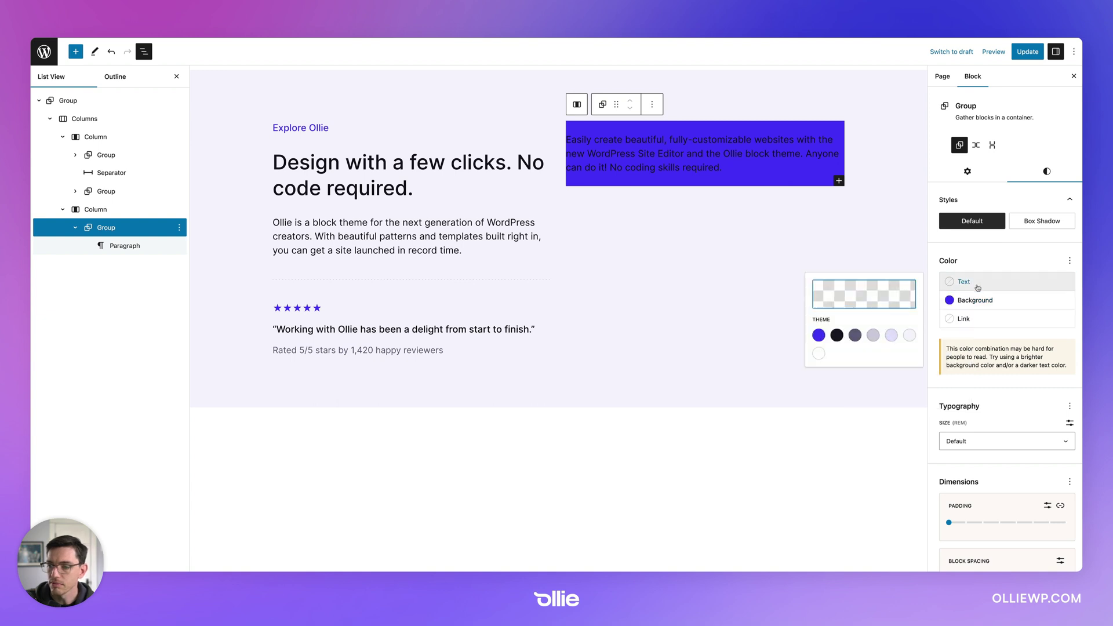
{"action": "left_click", "coordinate": [819, 353]}
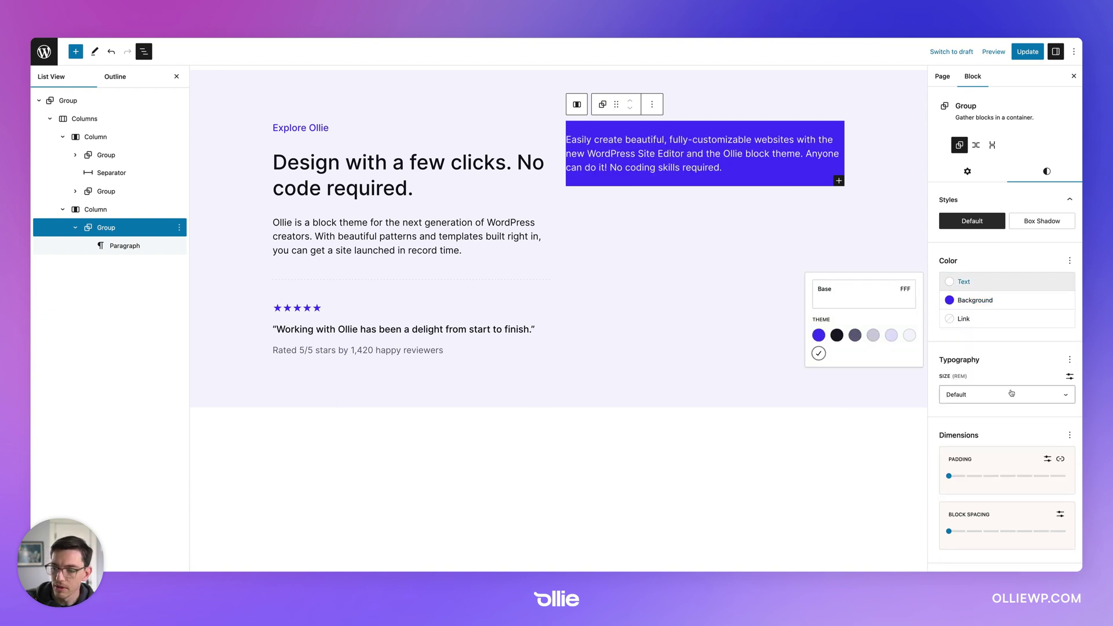
Step: Increase the purple box's padding to Extra Large
{"action": "left_click", "coordinate": [981, 481]}
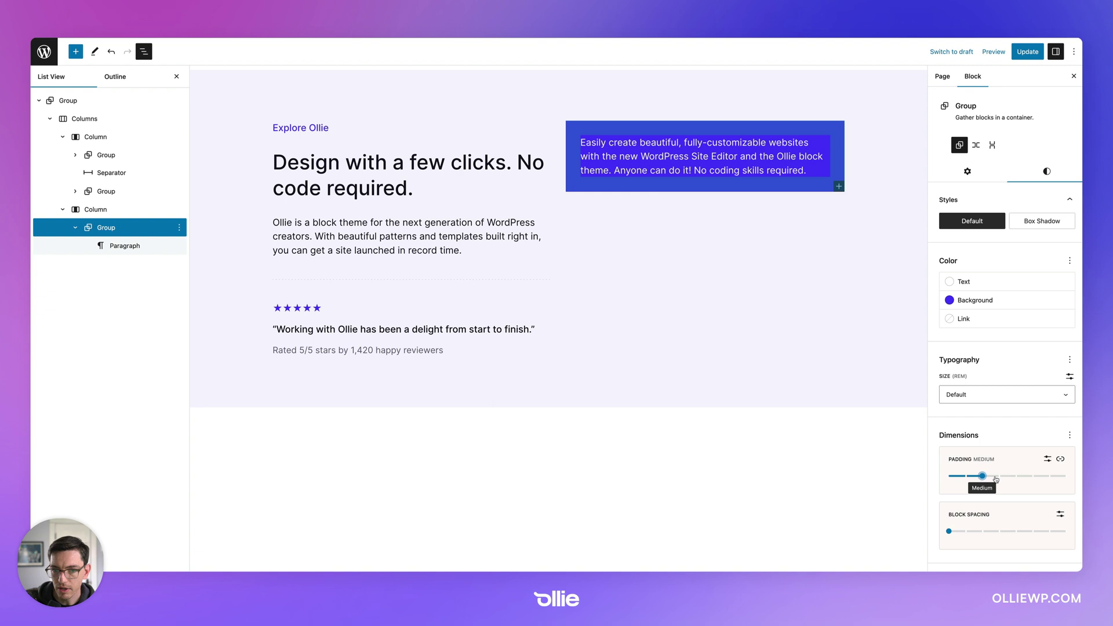
{"action": "left_click", "coordinate": [1008, 482]}
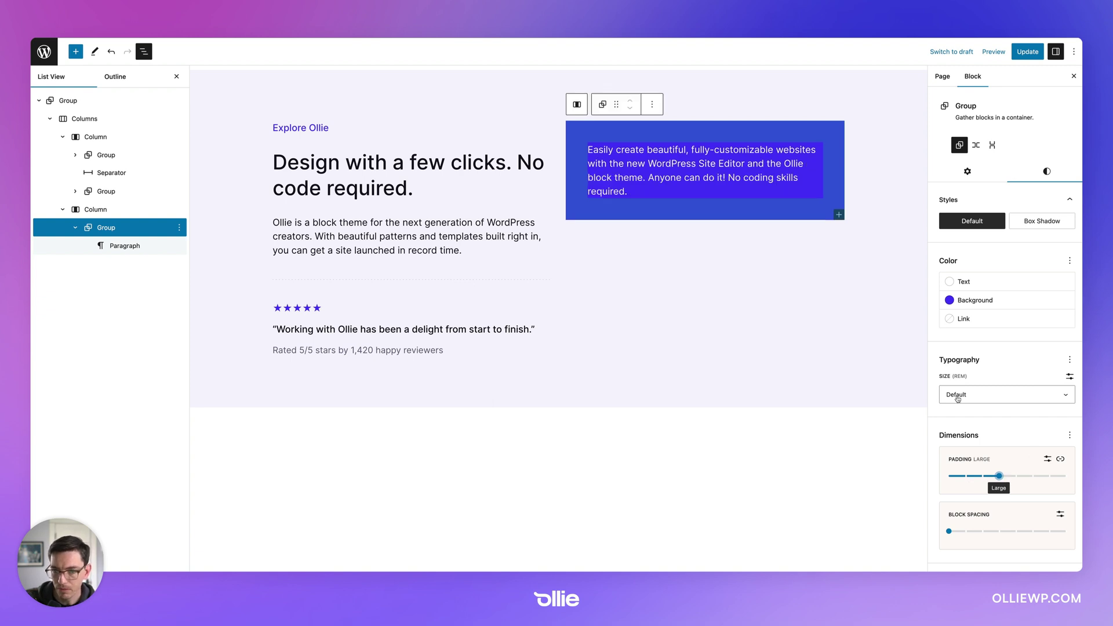
{"action": "left_click", "coordinate": [852, 289]}
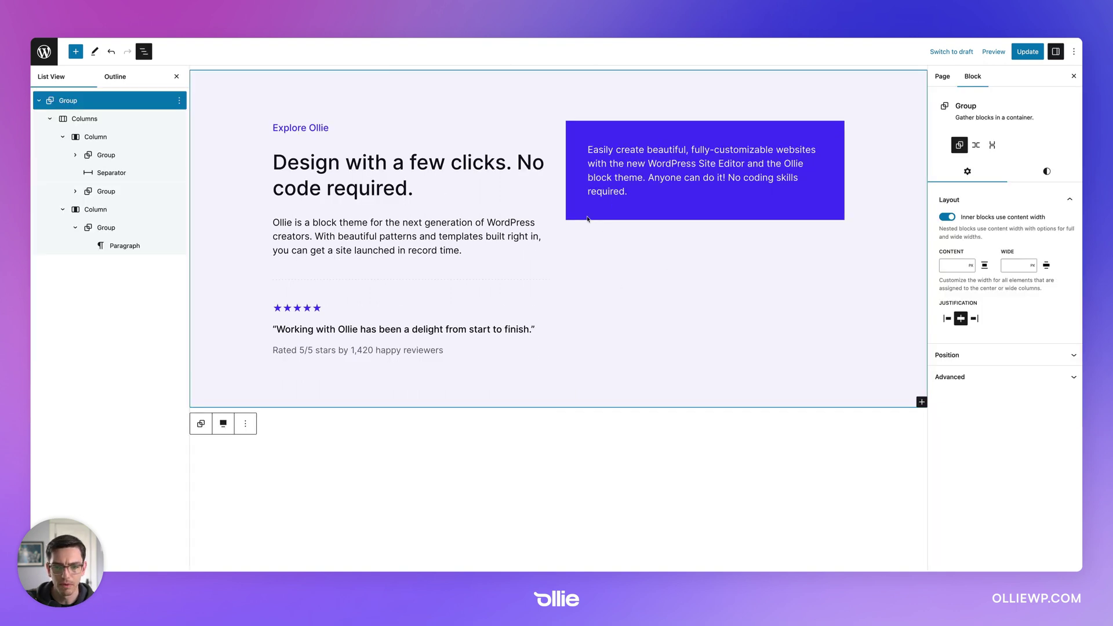
{"action": "left_click", "coordinate": [587, 218]}
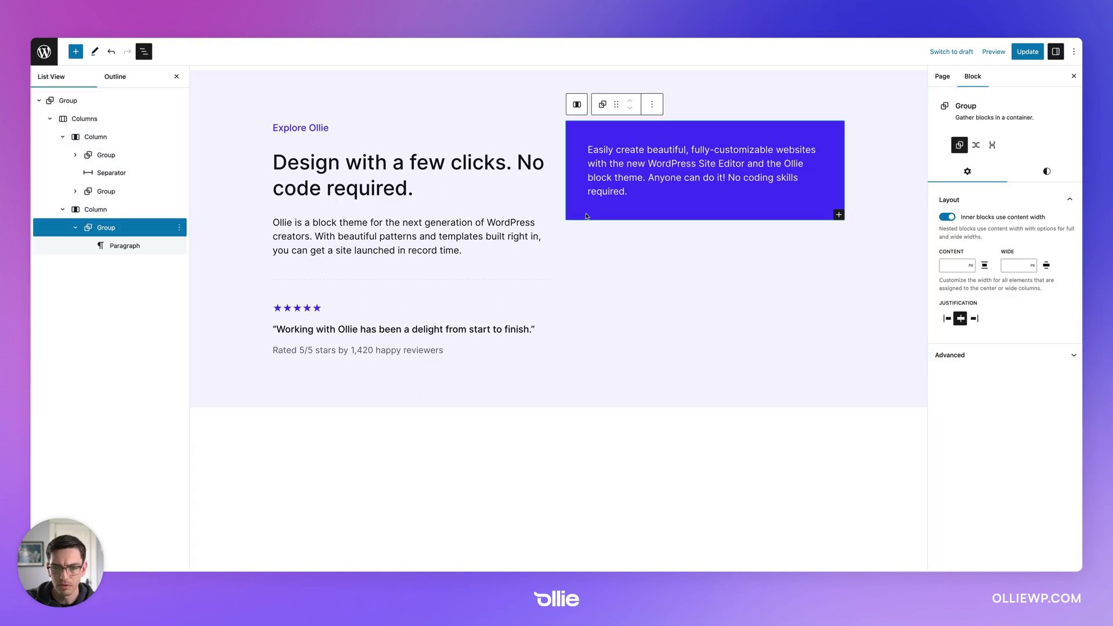
{"action": "left_click", "coordinate": [1047, 171]}
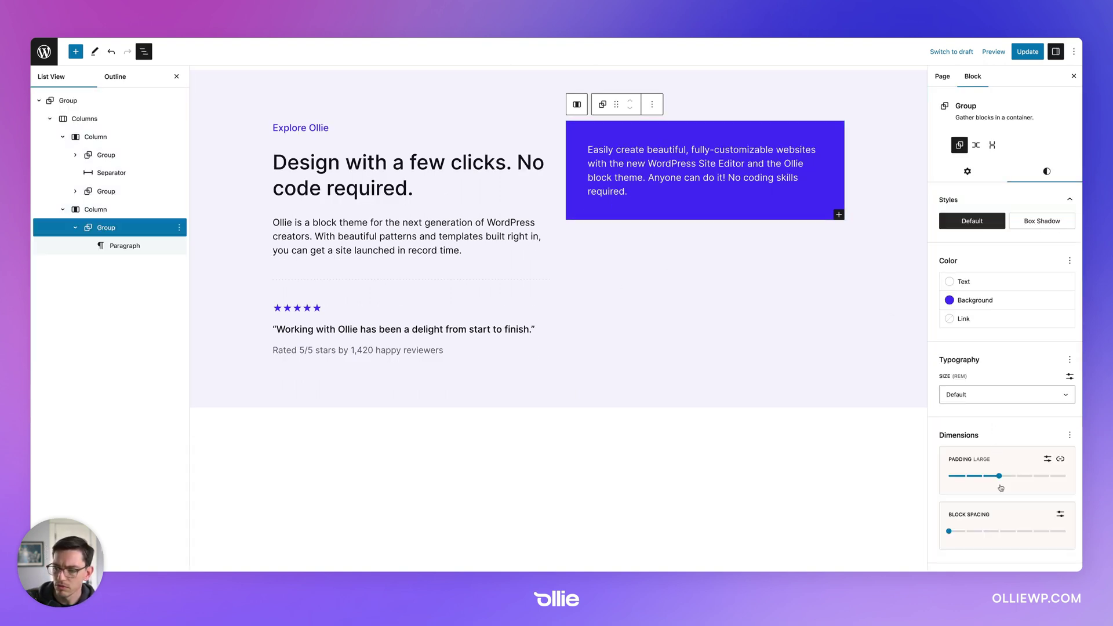
{"action": "left_click", "coordinate": [1015, 476]}
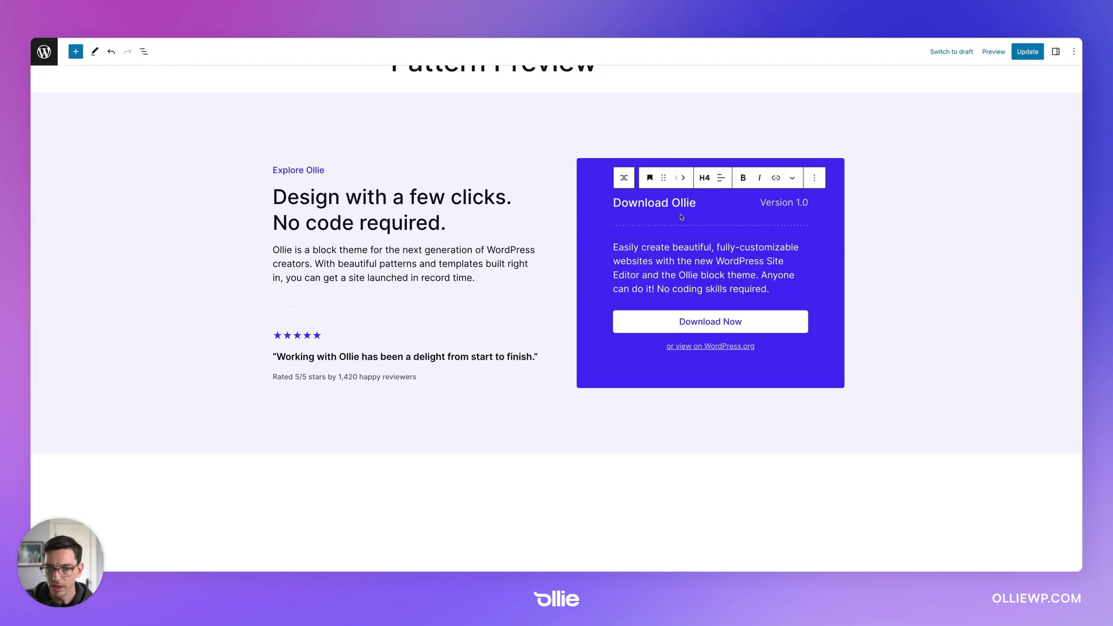
Step: Inspect the reference card's Download Ollie heading and Version 1.0 label
{"action": "triple_click", "coordinate": [651, 206]}
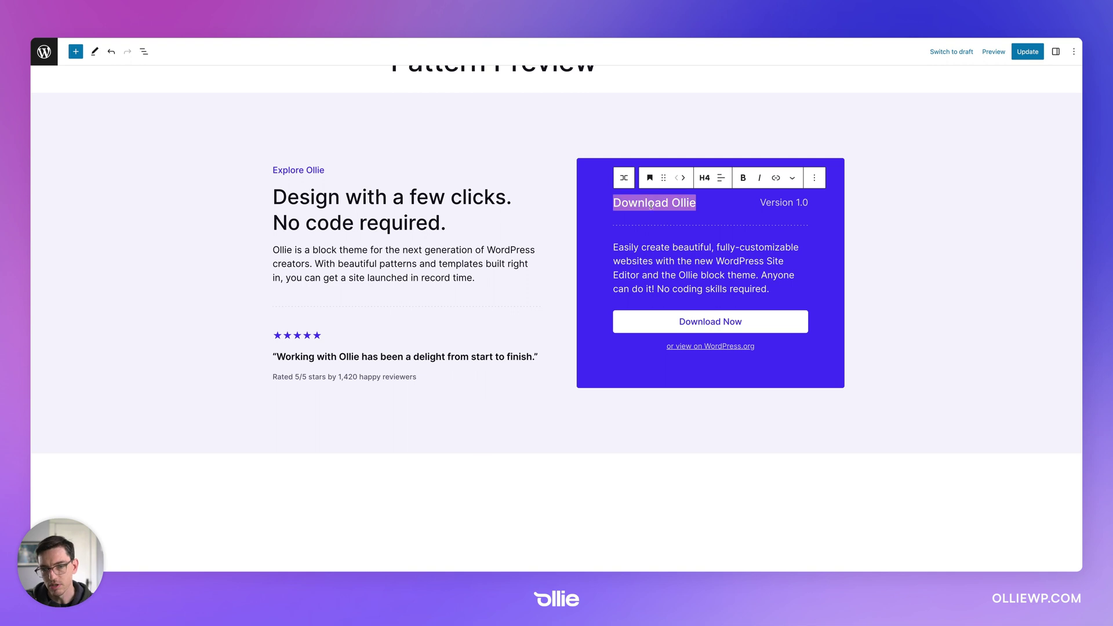
{"action": "left_click", "coordinate": [685, 244]}
{"action": "left_click", "coordinate": [749, 207]}
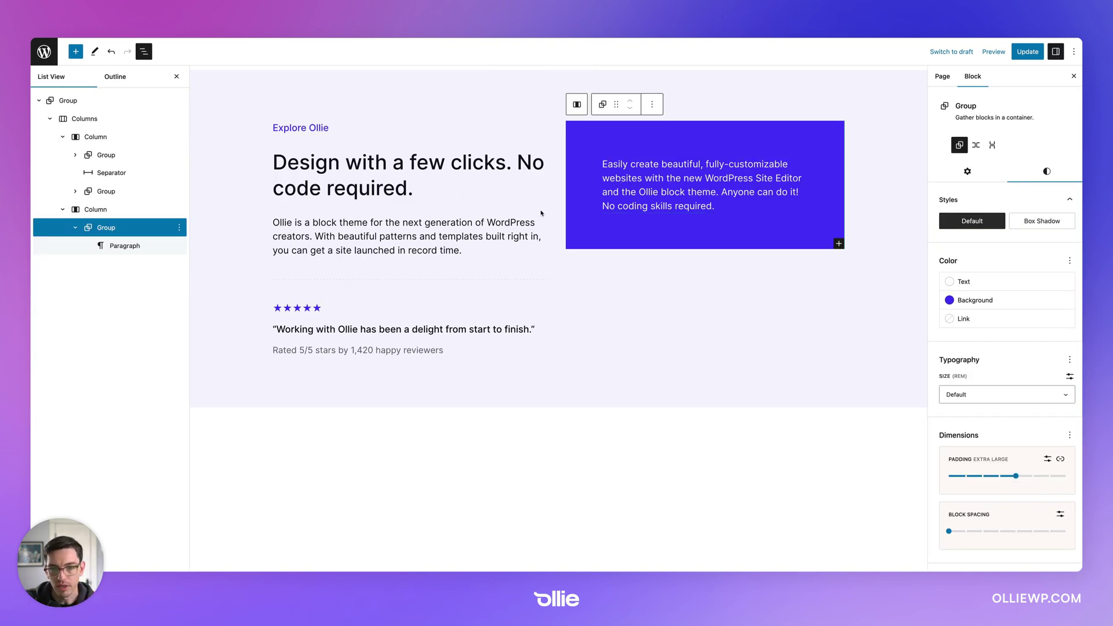
Step: Insert a Group above the description and turn it into a Row
{"action": "left_click", "coordinate": [310, 173]}
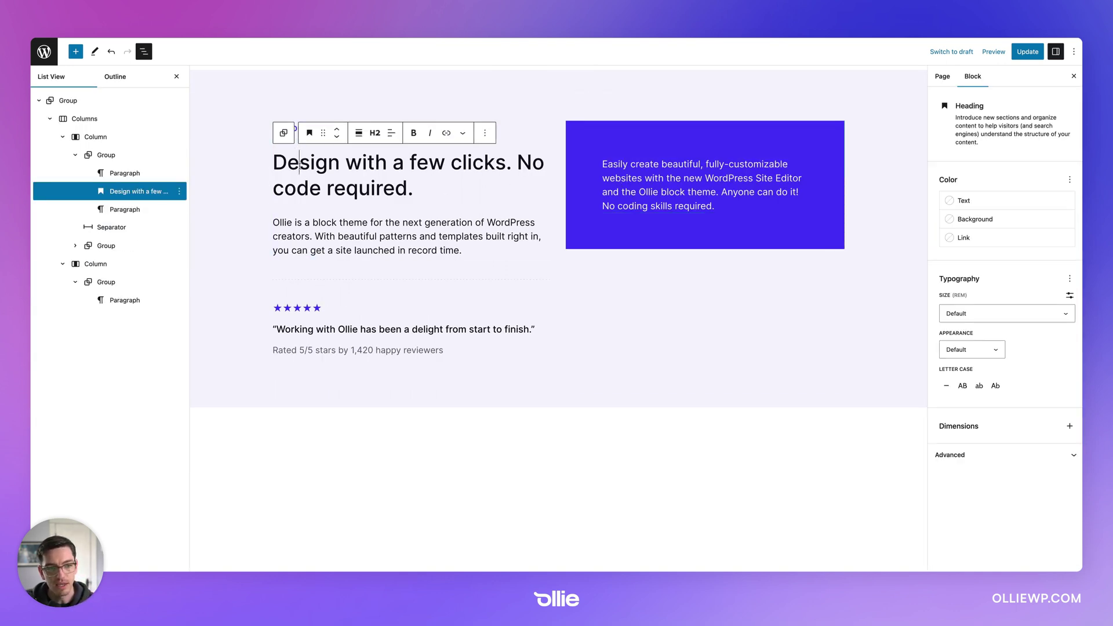
{"action": "left_click", "coordinate": [645, 164]}
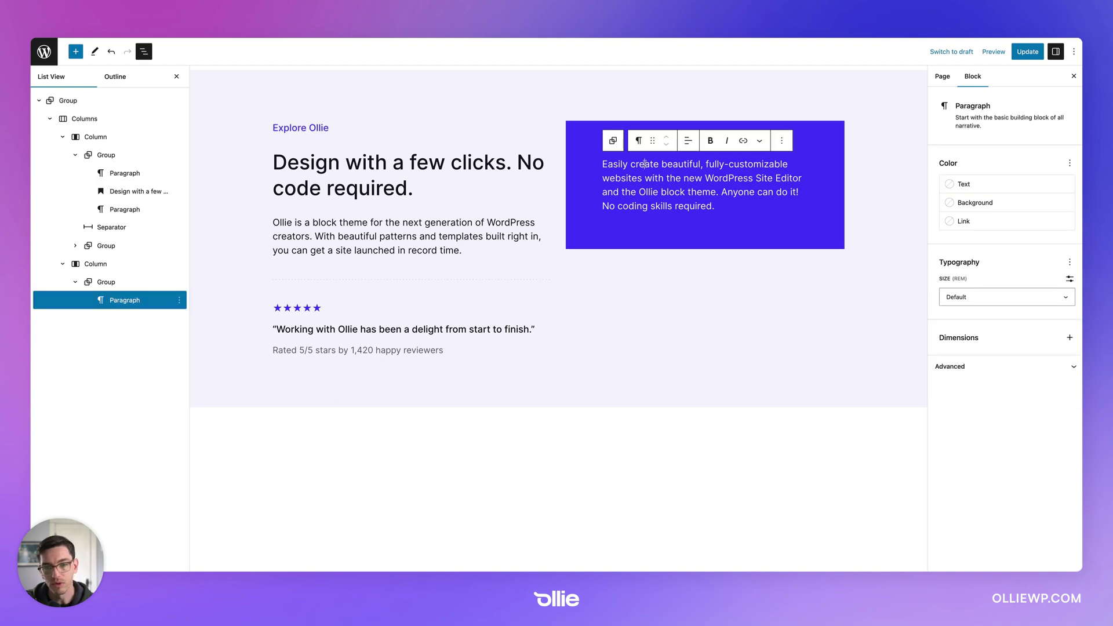
{"action": "key", "text": "ctrl+alt+t"}
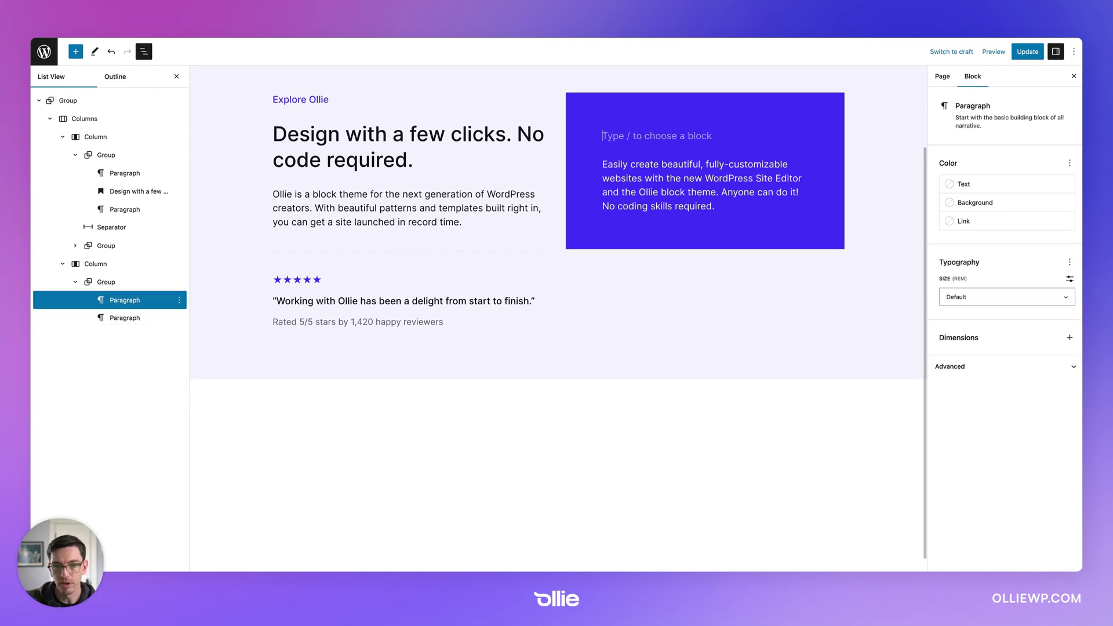
{"action": "type", "text": "/row"}
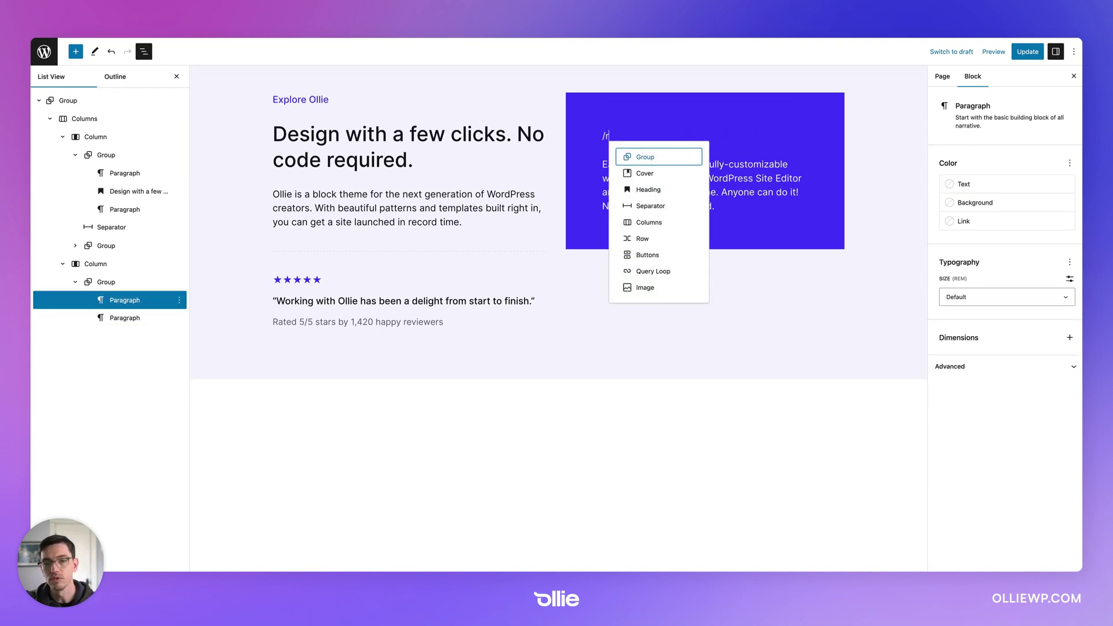
{"action": "key", "text": "BackSpace"}
{"action": "key", "text": "BackSpace"}
{"action": "key", "text": "BackSpace"}
{"action": "type", "text": "gr"}
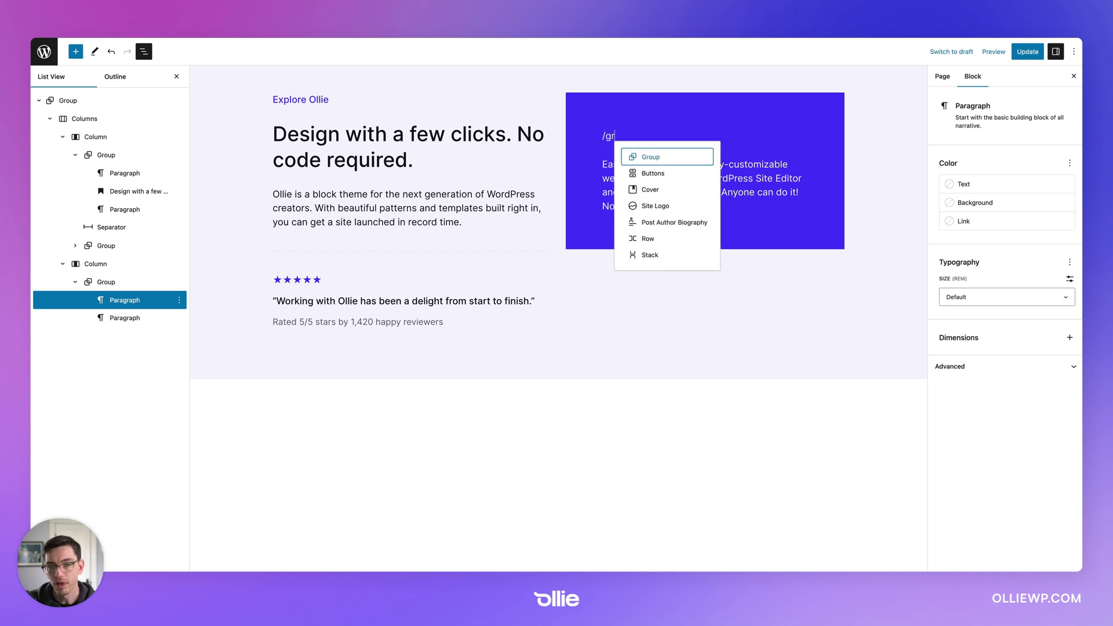
{"action": "key", "text": "Return"}
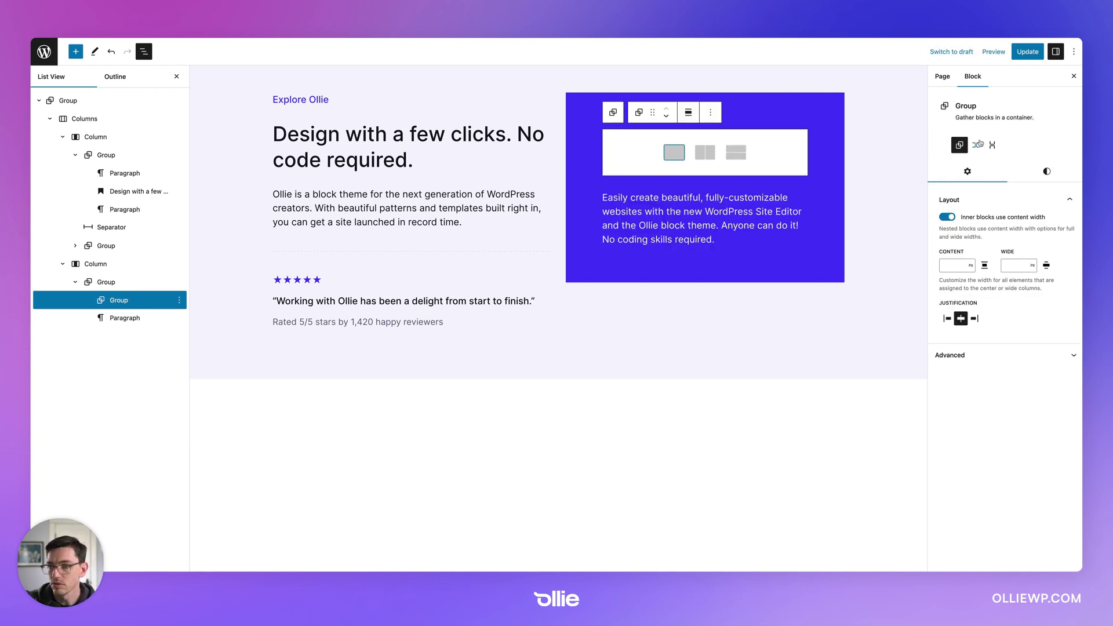
{"action": "left_click", "coordinate": [975, 145]}
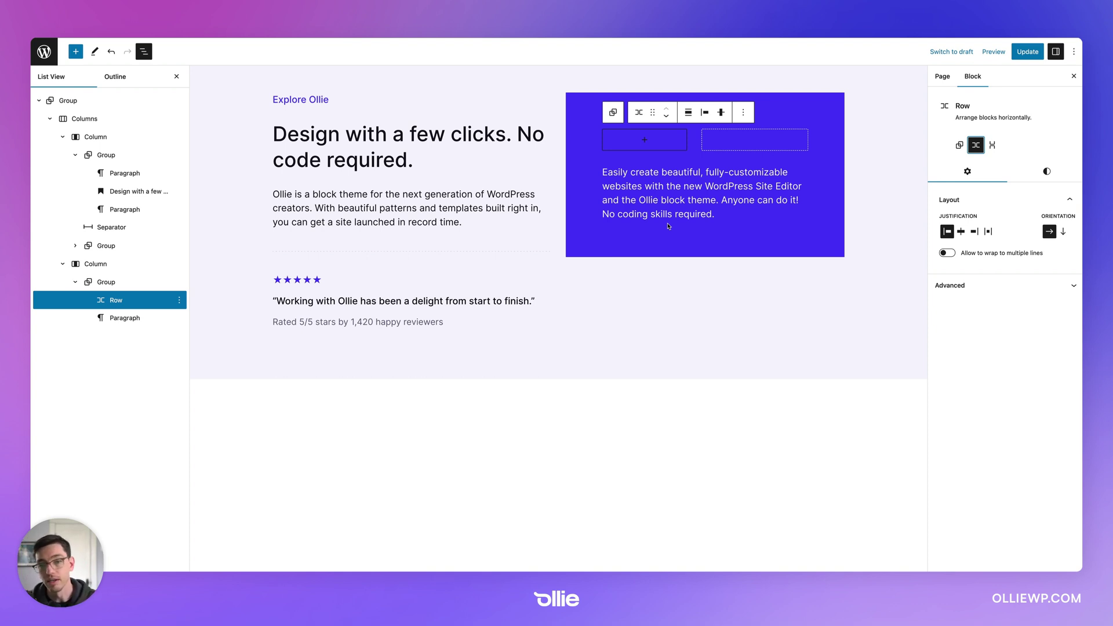
Step: Fill the row with a 'Download Ollie' paragraph and a pasted 'Version 1.0' paragraph
{"action": "left_click", "coordinate": [644, 139]}
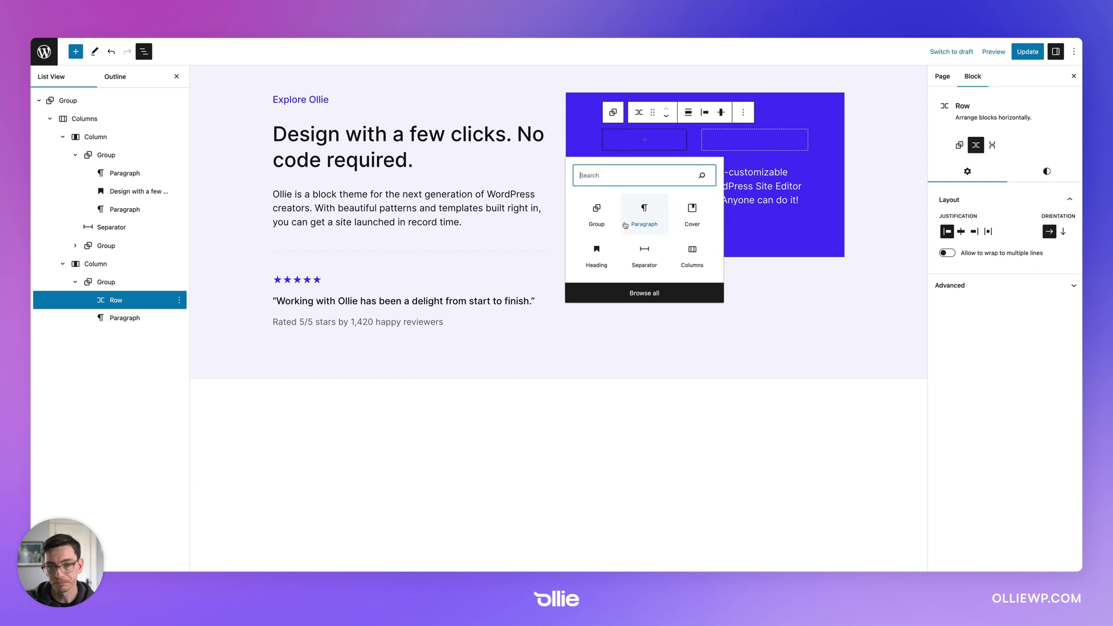
{"action": "left_click", "coordinate": [644, 211]}
{"action": "type", "text": "Download Ollie"}
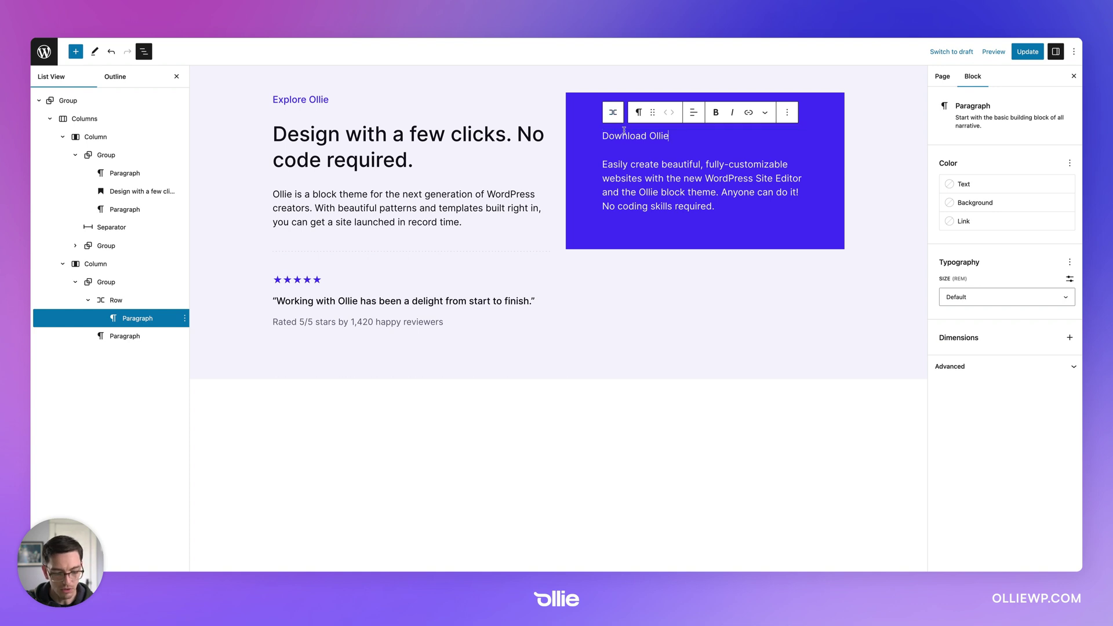
{"action": "key", "text": "Return"}
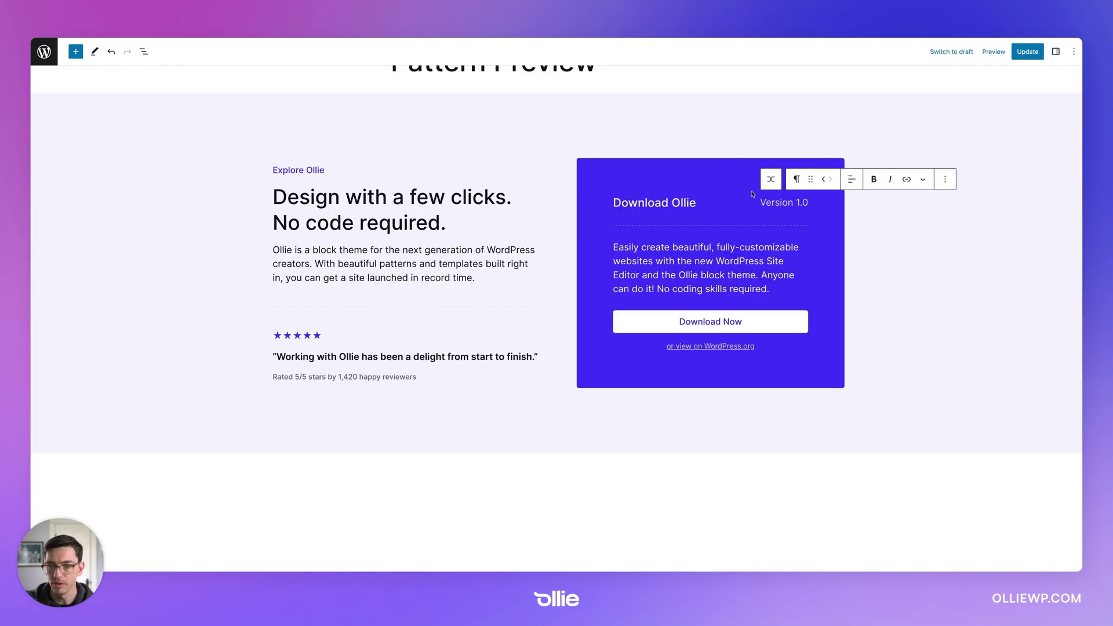
{"action": "triple_click", "coordinate": [770, 202]}
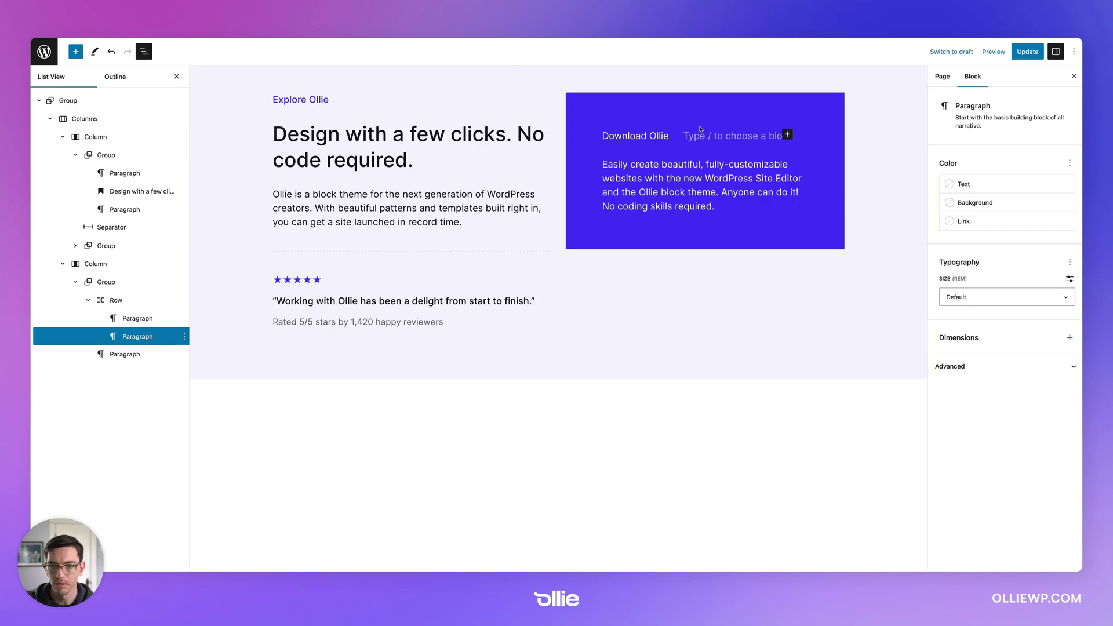
{"action": "type", "text": "Version 1.0"}
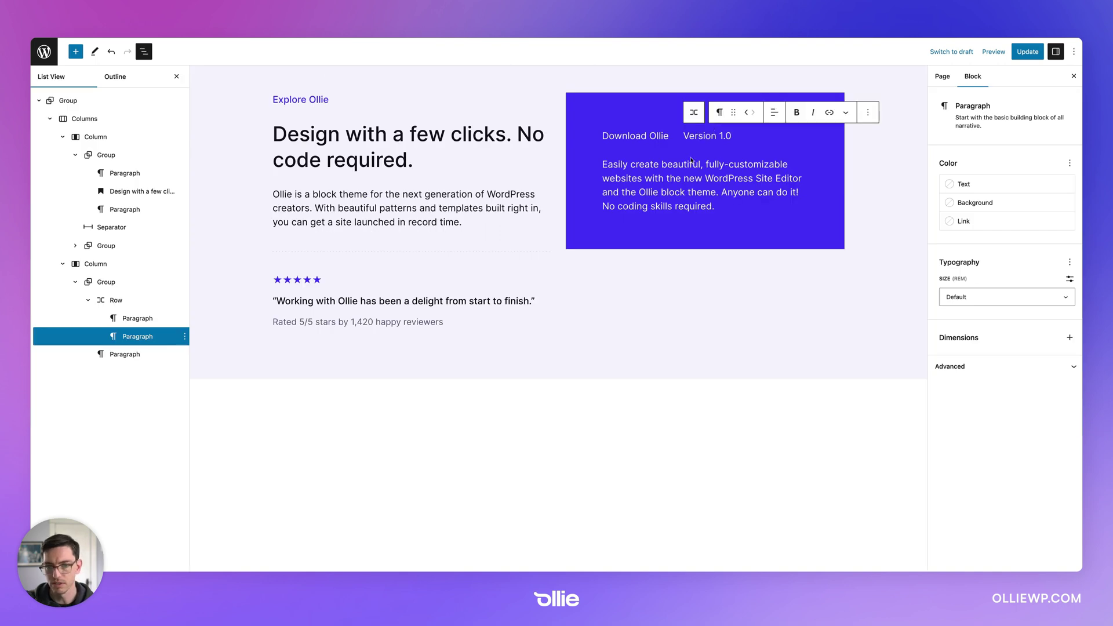
Step: Set the 'Download Ollie' paragraph's appearance to Medium weight
{"action": "left_click", "coordinate": [667, 137]}
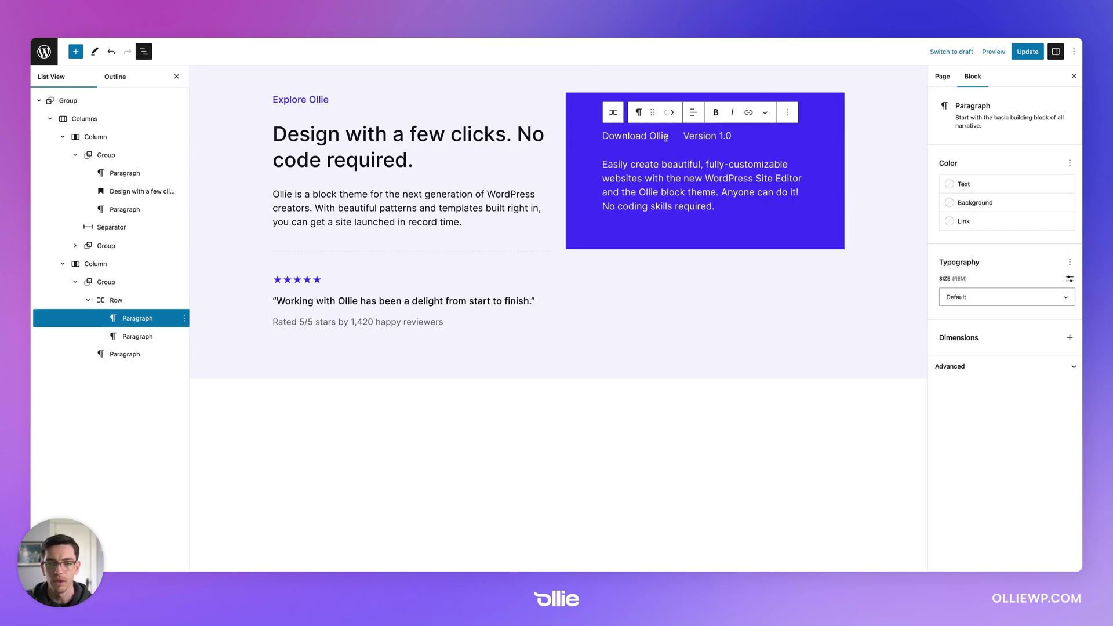
{"action": "left_click_drag", "start_coordinate": [640, 137], "coordinate": [661, 136]}
{"action": "triple_click", "coordinate": [665, 135]}
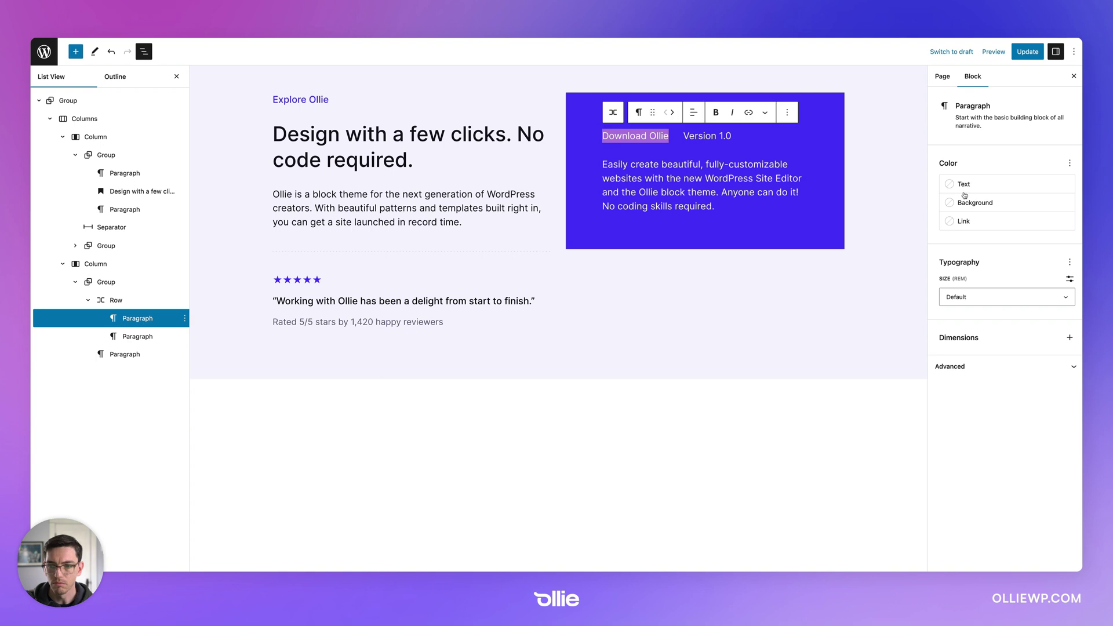
{"action": "left_click", "coordinate": [1069, 261]}
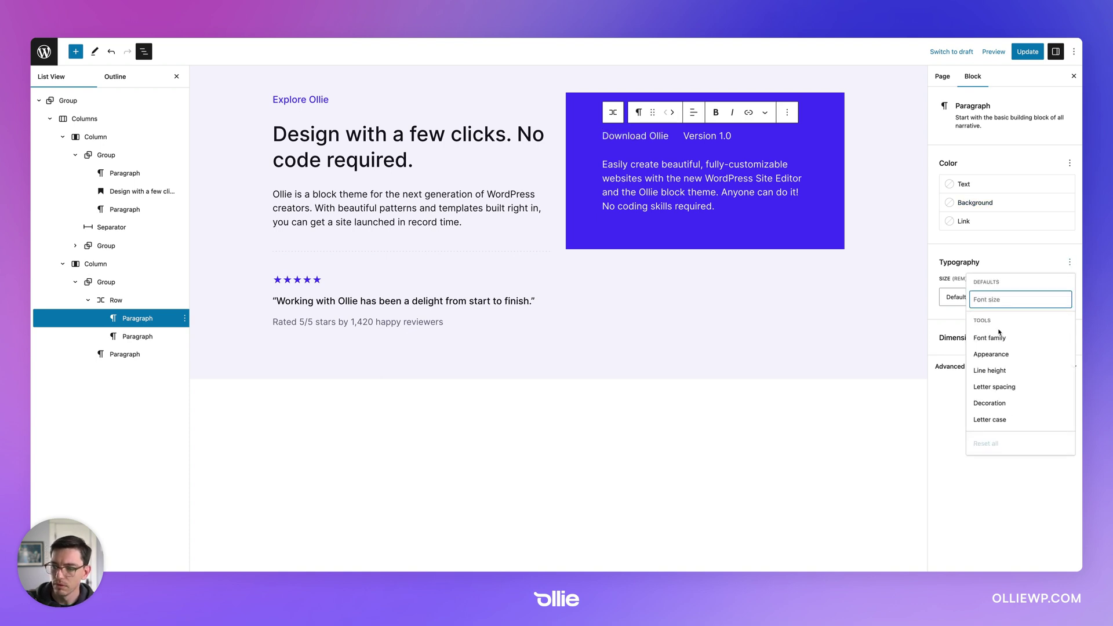
{"action": "left_click", "coordinate": [989, 351]}
{"action": "left_click", "coordinate": [962, 332]}
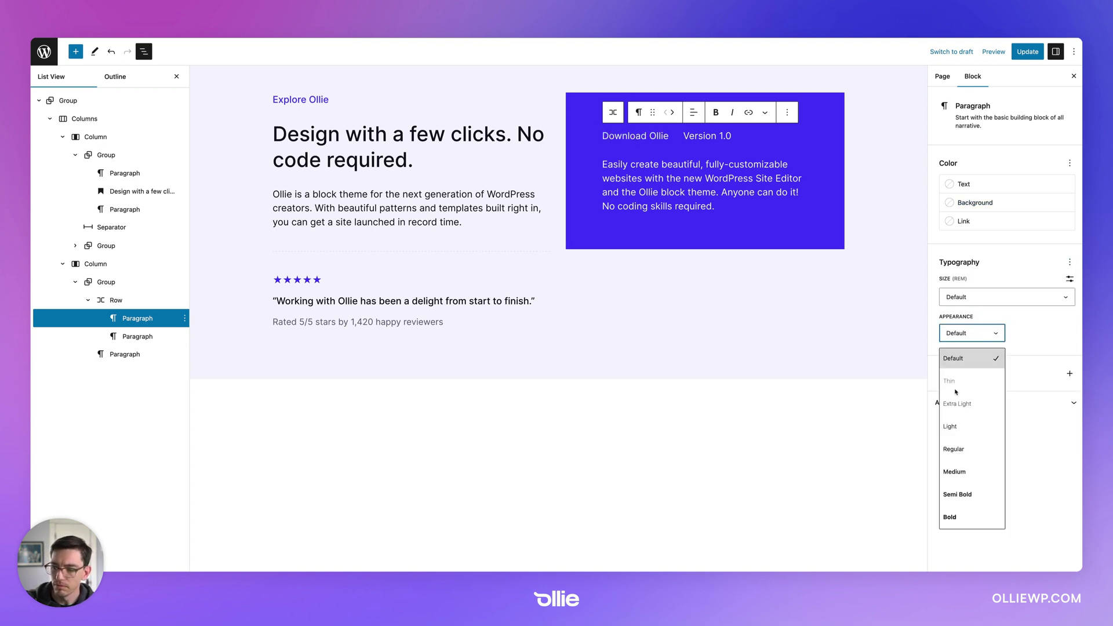
{"action": "left_click", "coordinate": [986, 472]}
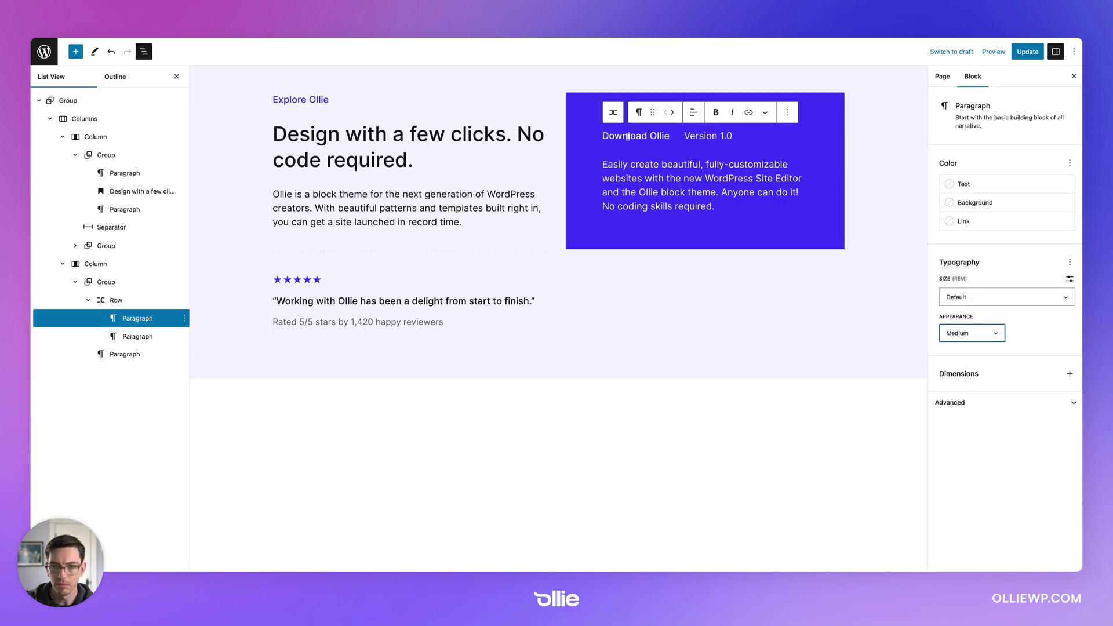
Step: Give 'Download Ollie' the Medium font size
{"action": "left_click_drag", "start_coordinate": [602, 137], "coordinate": [670, 137]}
{"action": "left_click", "coordinate": [1021, 297]}
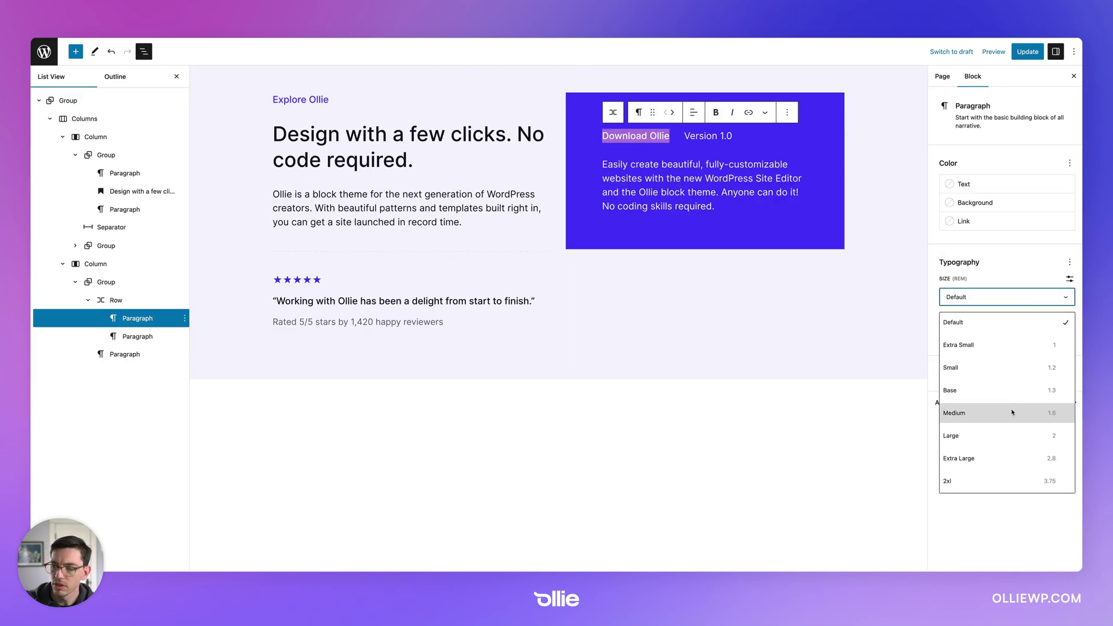
{"action": "left_click", "coordinate": [1012, 413]}
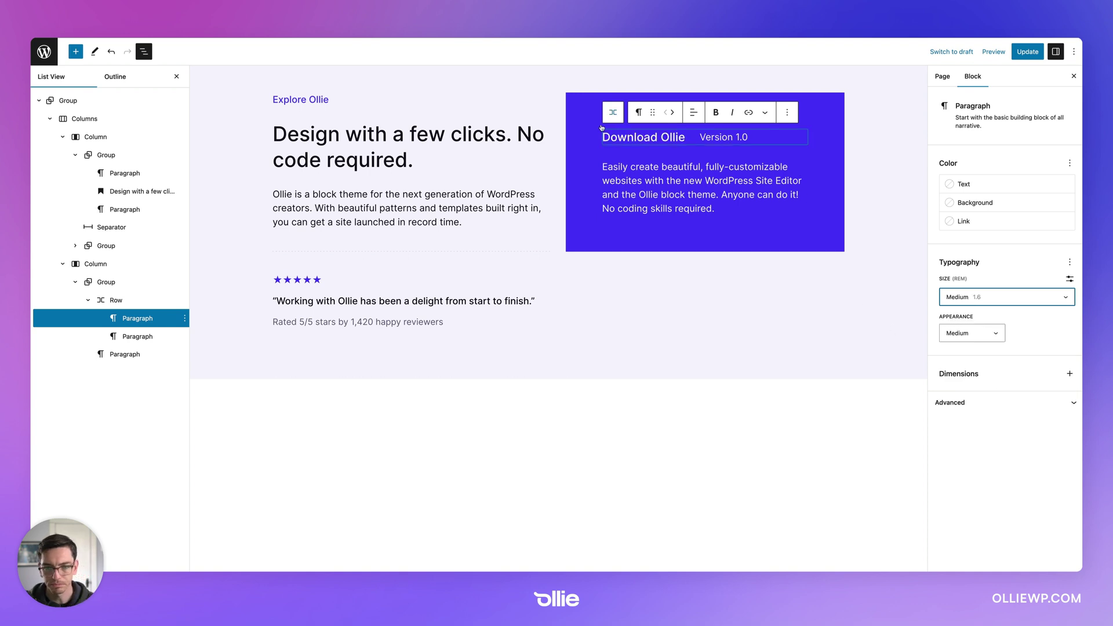
{"action": "left_click", "coordinate": [138, 301]}
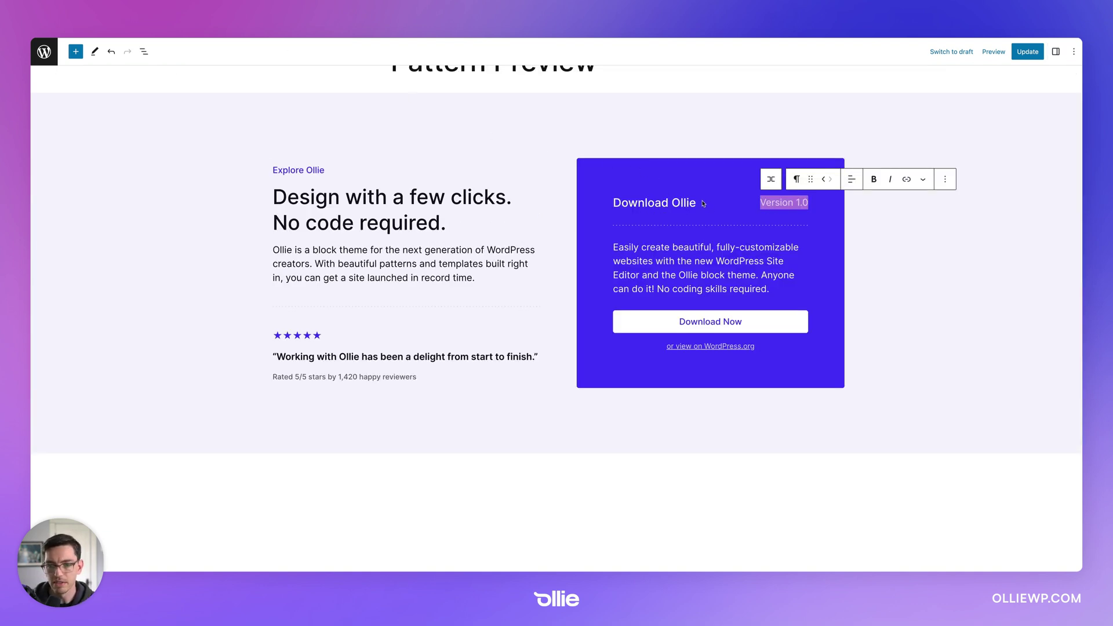
{"action": "left_click", "coordinate": [685, 202]}
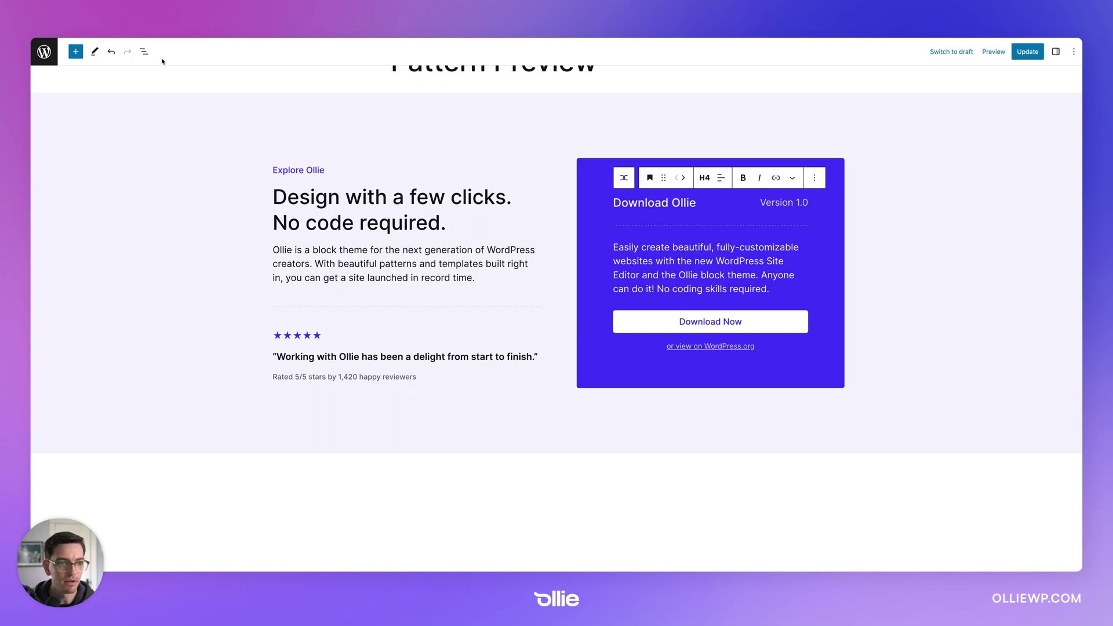
Step: Justify the row Space between so 'Version 1.0' sits at the right edge
{"action": "left_click", "coordinate": [144, 52]}
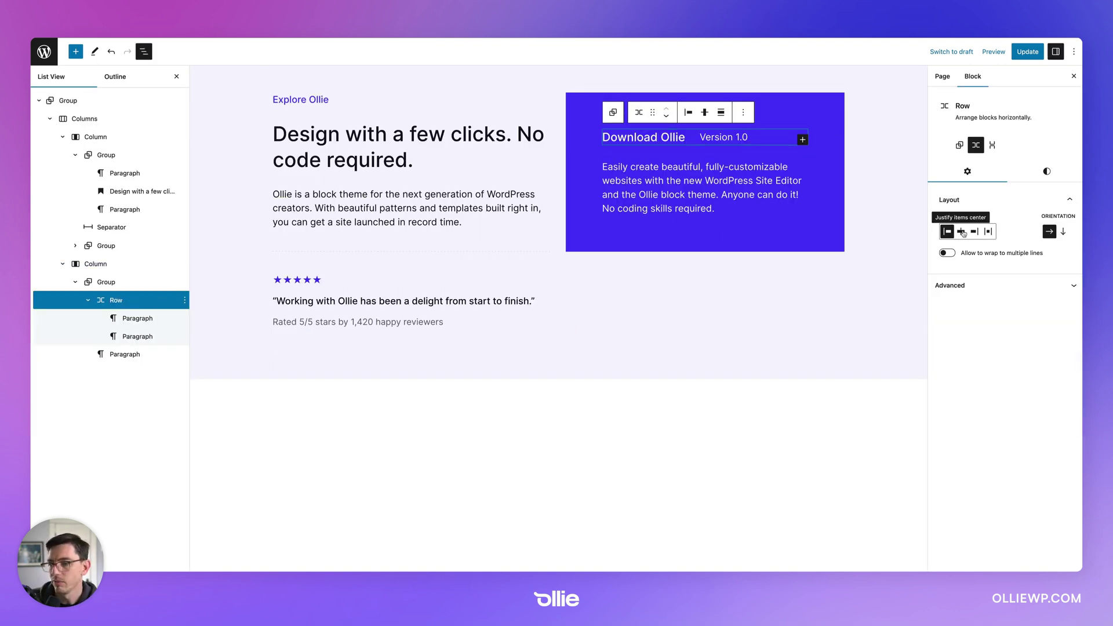
{"action": "left_click", "coordinate": [993, 233]}
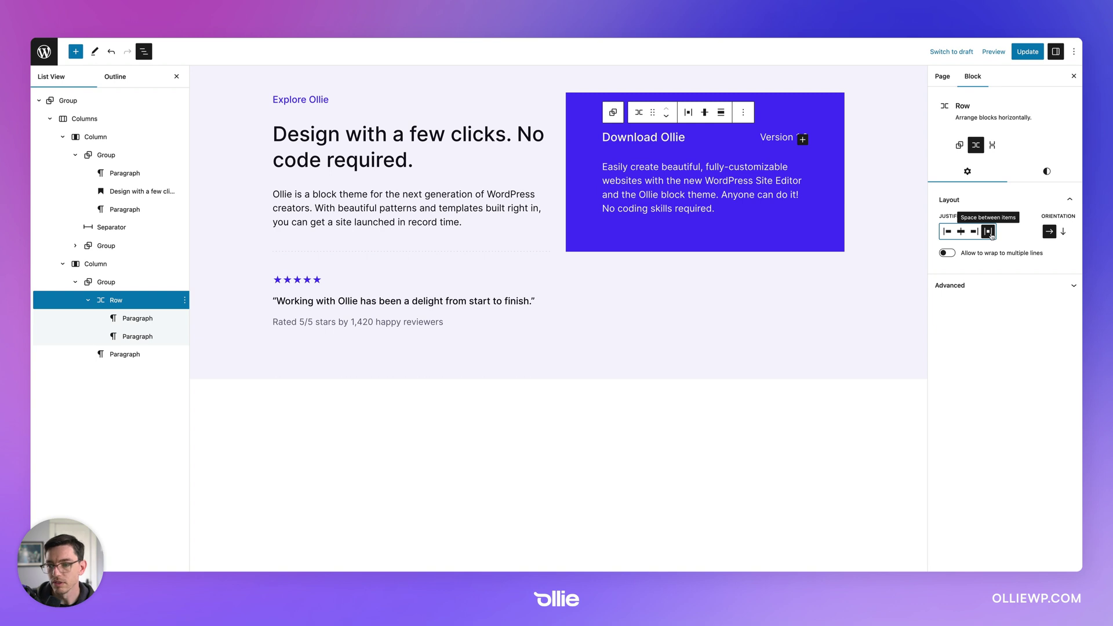
Step: Insert a Separator block above the description in the purple box
{"action": "left_click", "coordinate": [89, 299]}
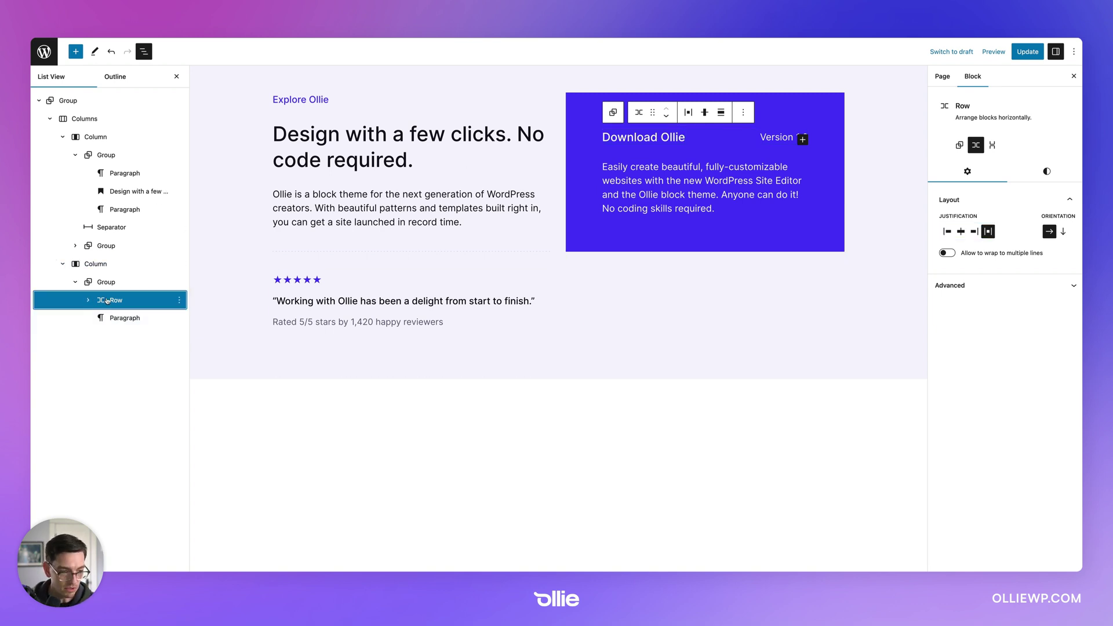
{"action": "left_click", "coordinate": [647, 180]}
{"action": "key", "text": "super+alt+t"}
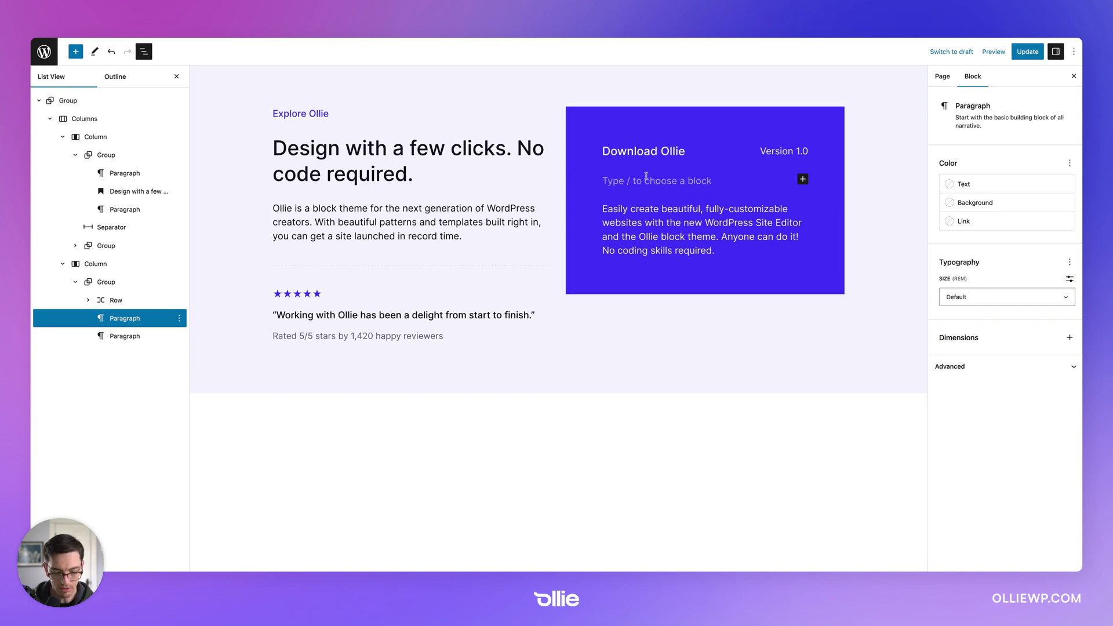
{"action": "type", "text": "/sp"}
{"action": "key", "text": "BackSpace"}
{"action": "key", "text": "BackSpace"}
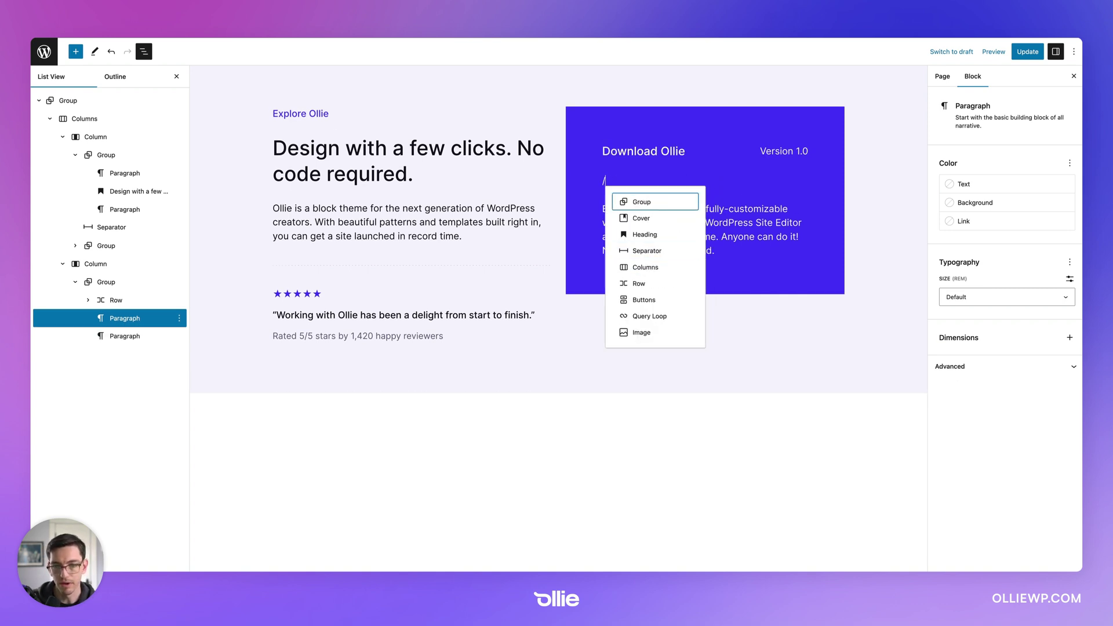
{"action": "type", "text": "div"}
{"action": "key", "text": "Return"}
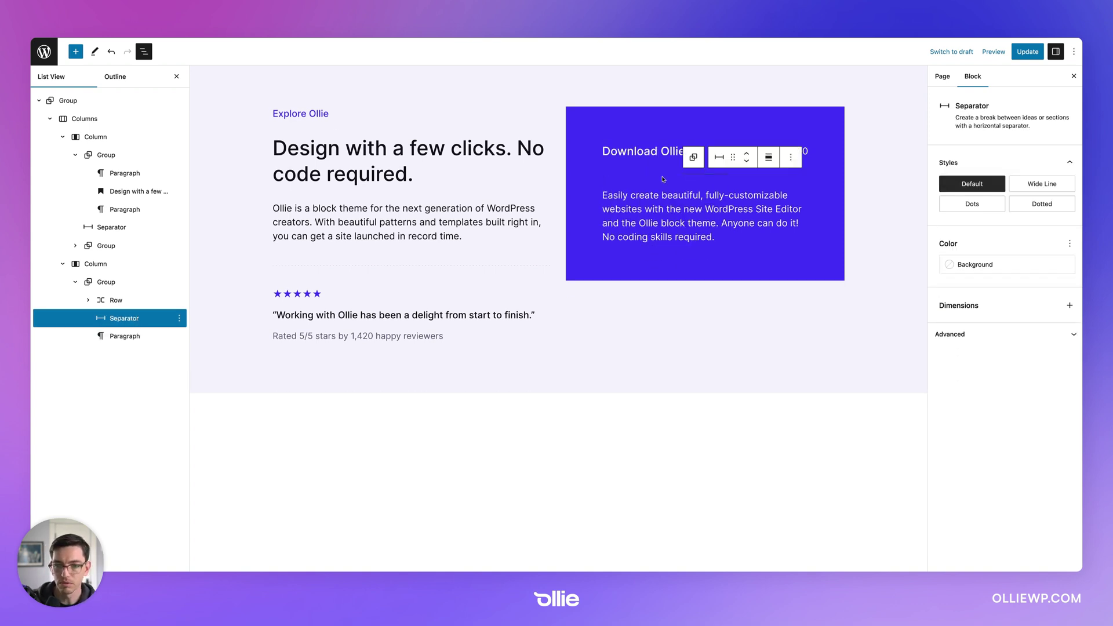
{"action": "key", "text": "super+z"}
{"action": "key", "text": "BackSpace"}
{"action": "key", "text": "BackSpace"}
{"action": "key", "text": "BackSpace"}
{"action": "key", "text": "BackSpace"}
{"action": "type", "text": "/"}
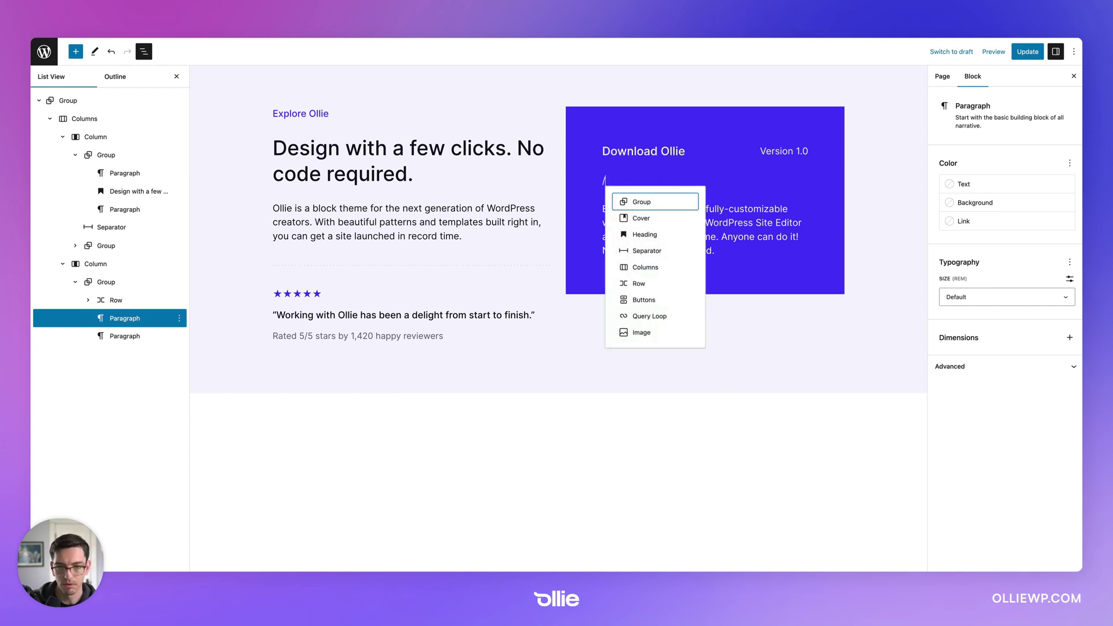
{"action": "left_click", "coordinate": [644, 250]}
Step: Set the separator to Dotted style with a pale lavender Primary Accent colour
{"action": "left_click", "coordinate": [1041, 204]}
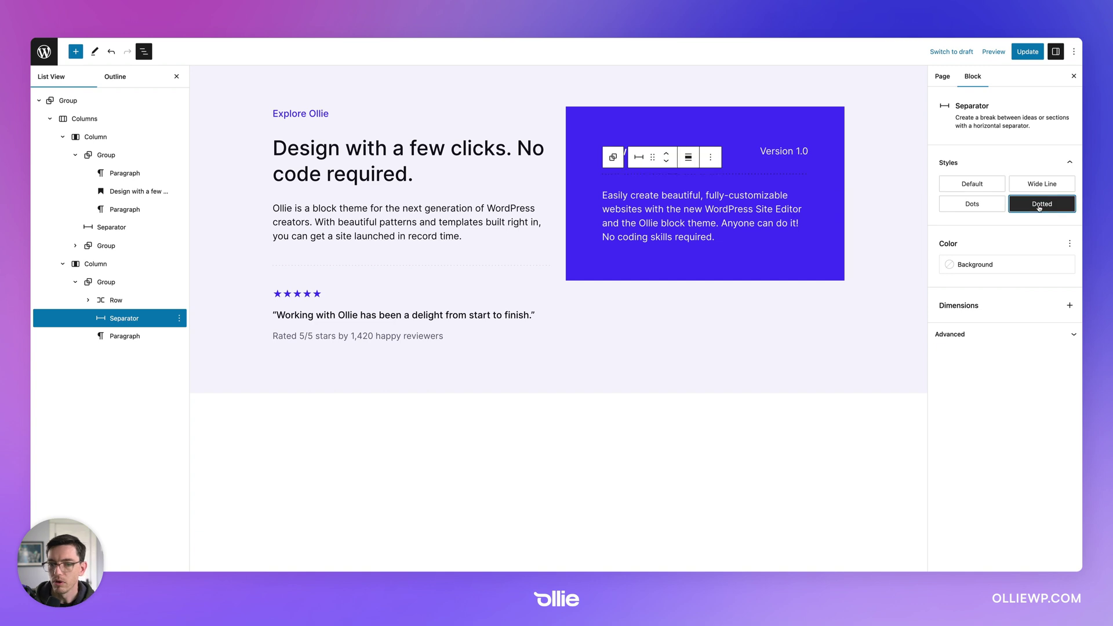
{"action": "left_click", "coordinate": [979, 264]}
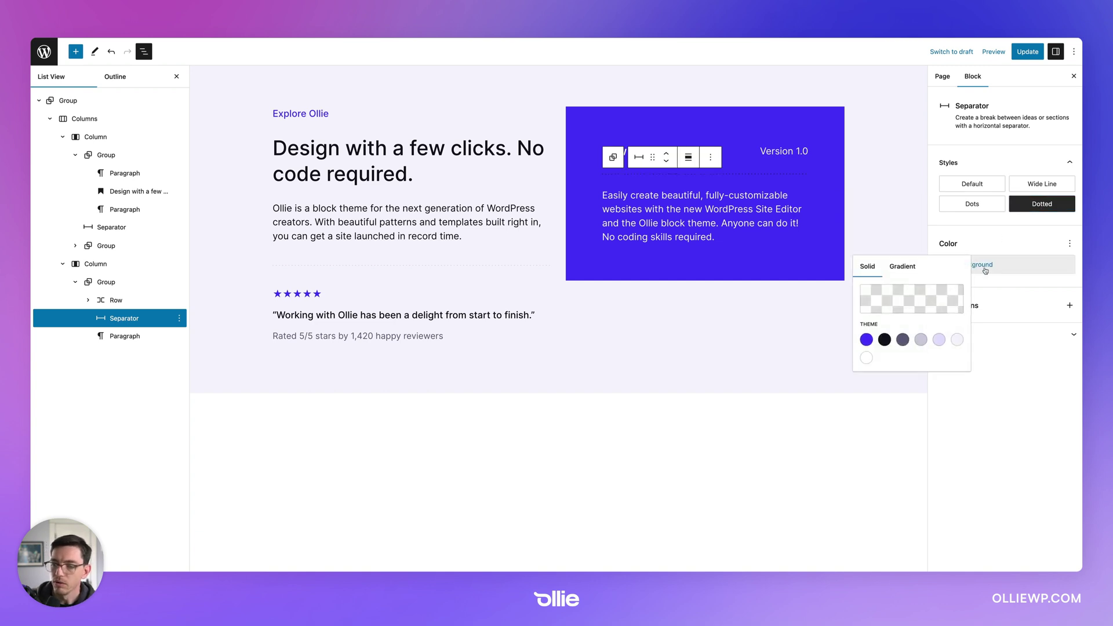
{"action": "left_click", "coordinate": [940, 340]}
{"action": "left_click", "coordinate": [860, 202]}
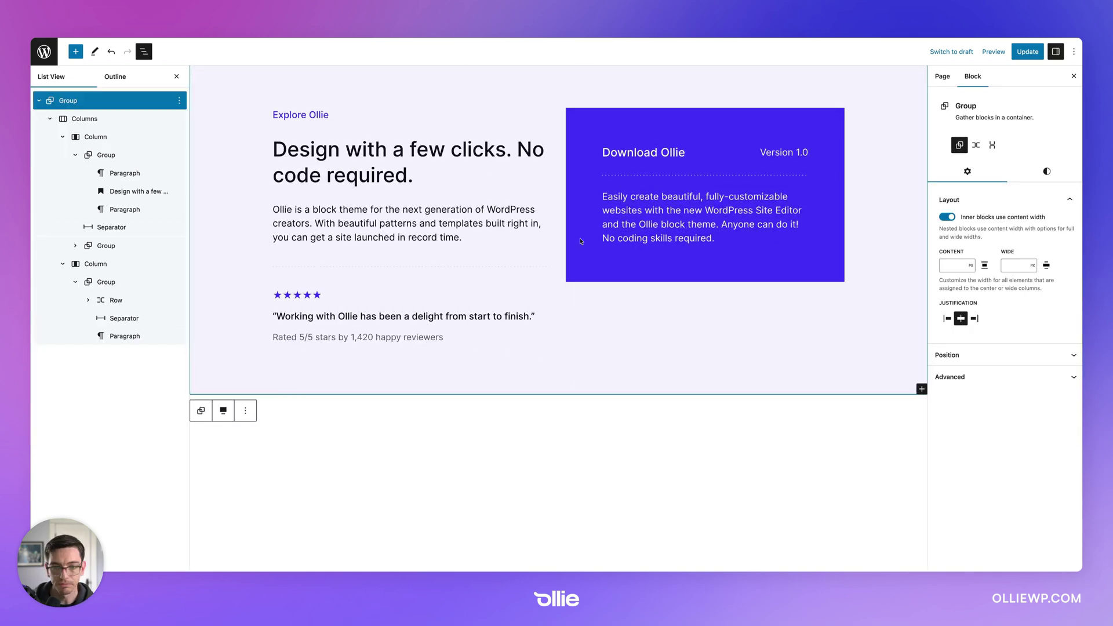
Step: Add a Buttons block below the description with a 'Download Now' button
{"action": "left_click", "coordinate": [769, 232]}
{"action": "key", "text": "Return"}
{"action": "type", "text": "/but"}
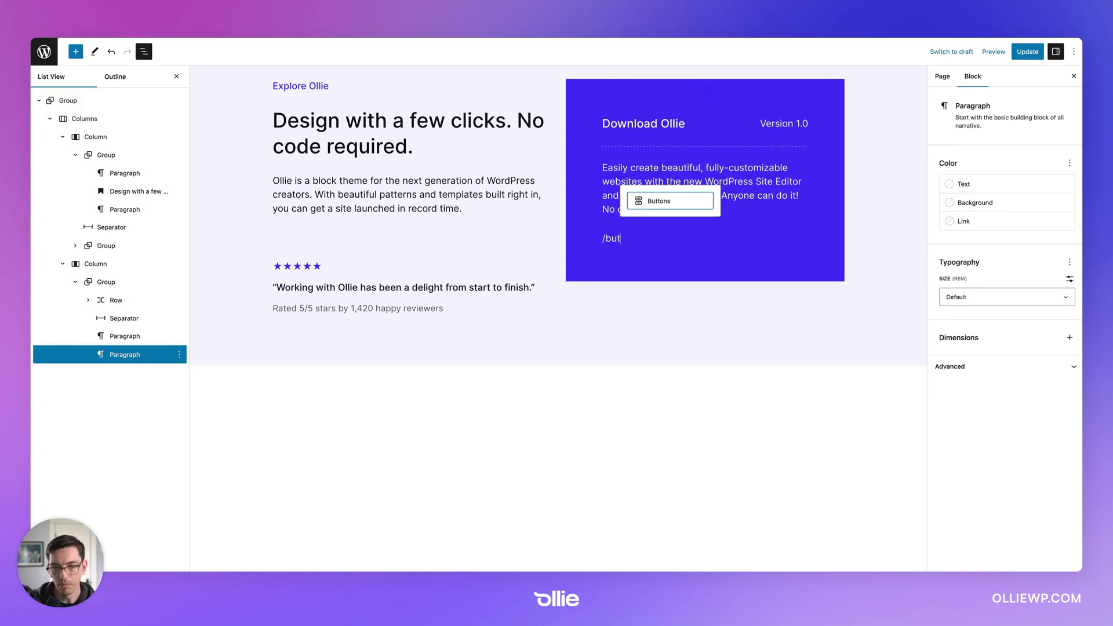
{"action": "key", "text": "Return"}
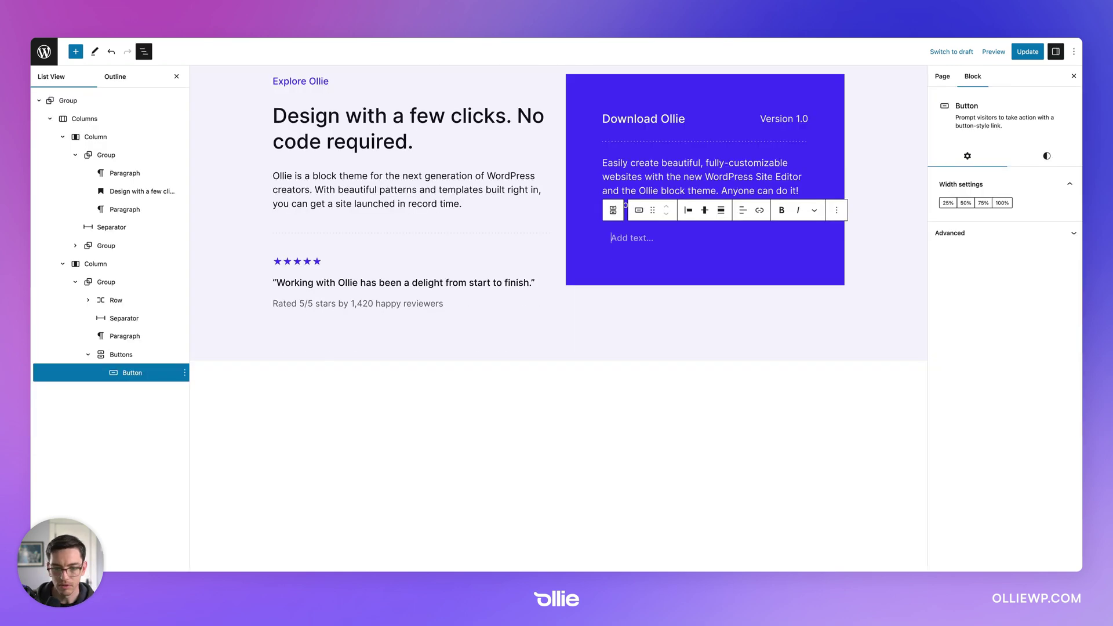
{"action": "type", "text": "Download Now"}
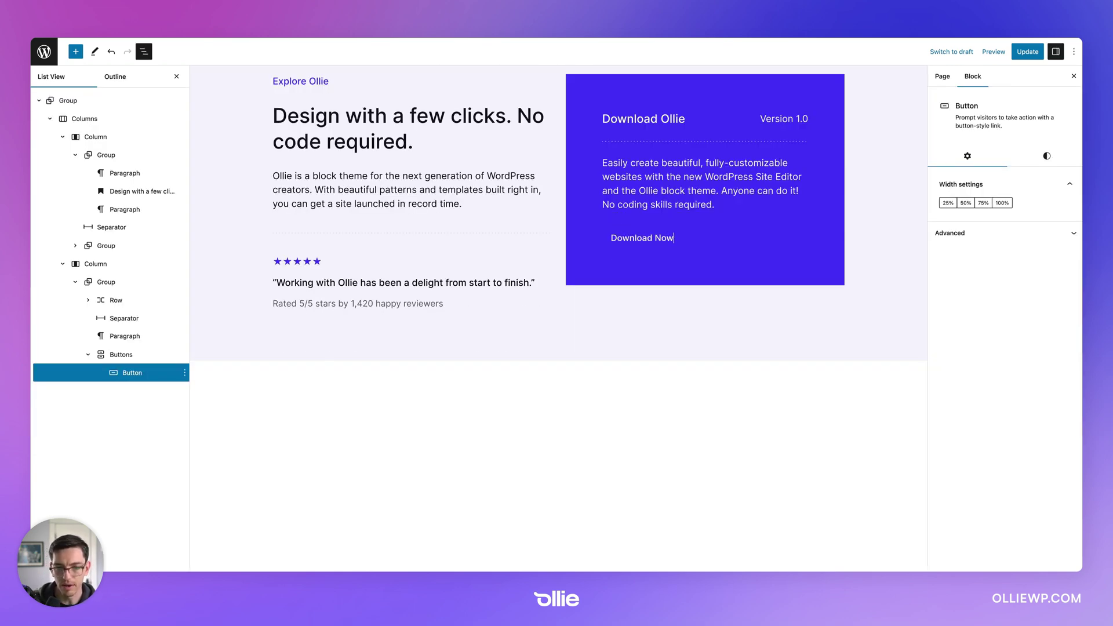
Step: Make the button white with Primary purple text and 100% width
{"action": "left_click", "coordinate": [1046, 155]}
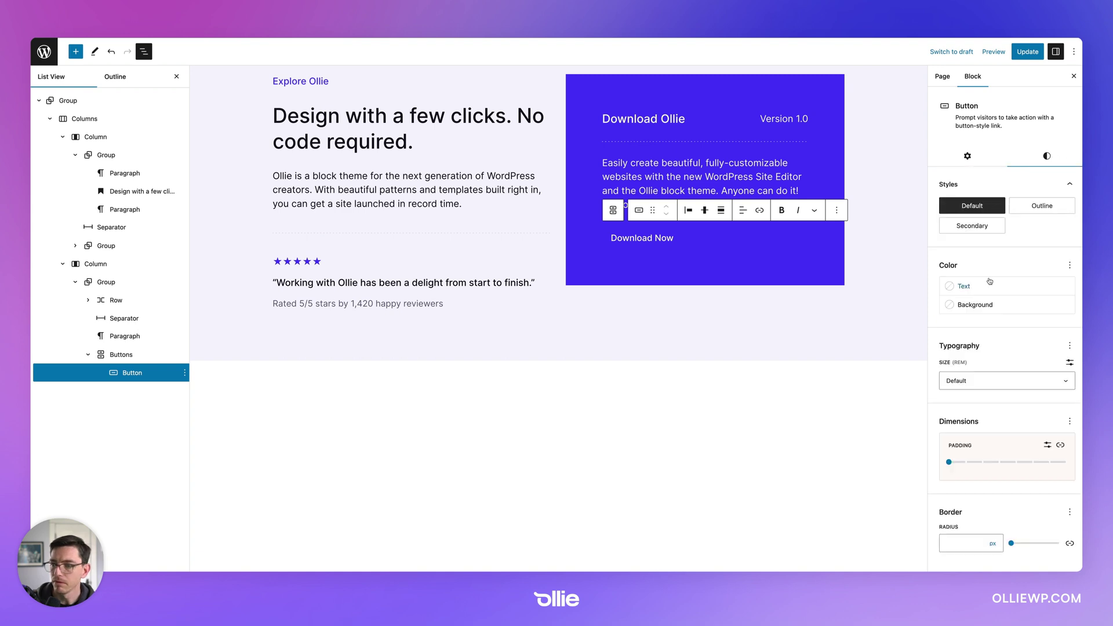
{"action": "left_click", "coordinate": [967, 306]}
{"action": "left_click", "coordinate": [866, 398]}
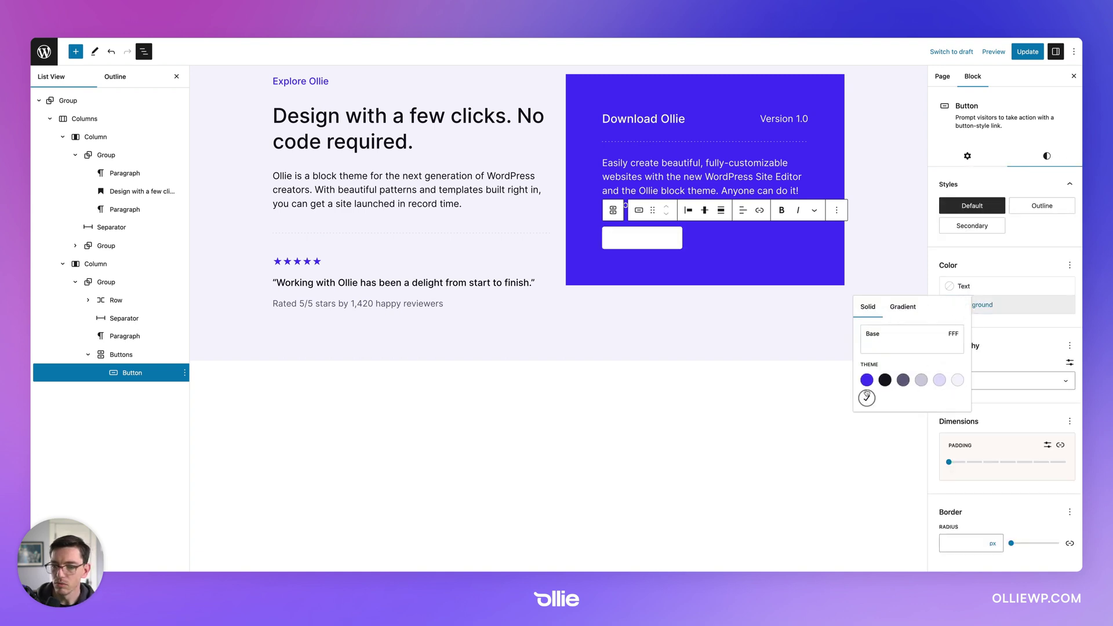
{"action": "left_click", "coordinate": [978, 286]}
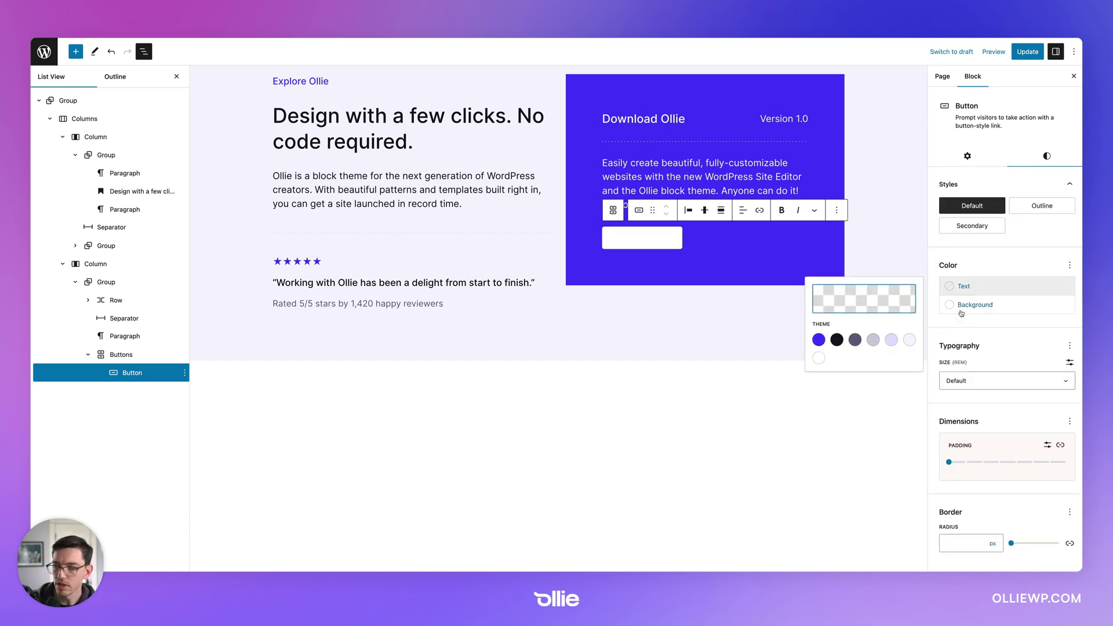
{"action": "left_click", "coordinate": [819, 340]}
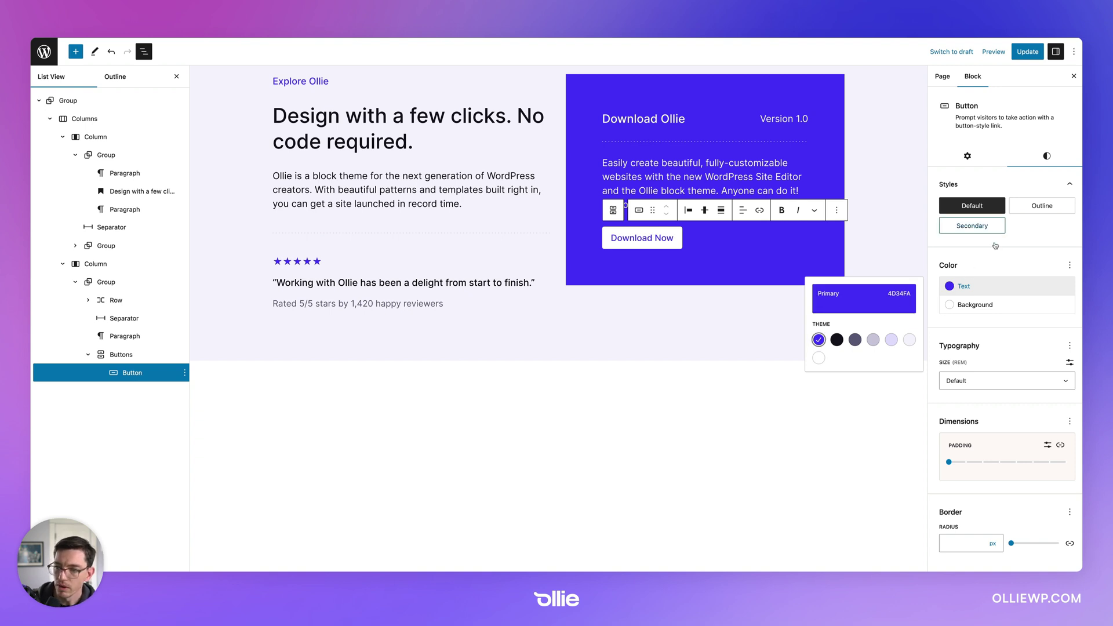
{"action": "left_click", "coordinate": [971, 163]}
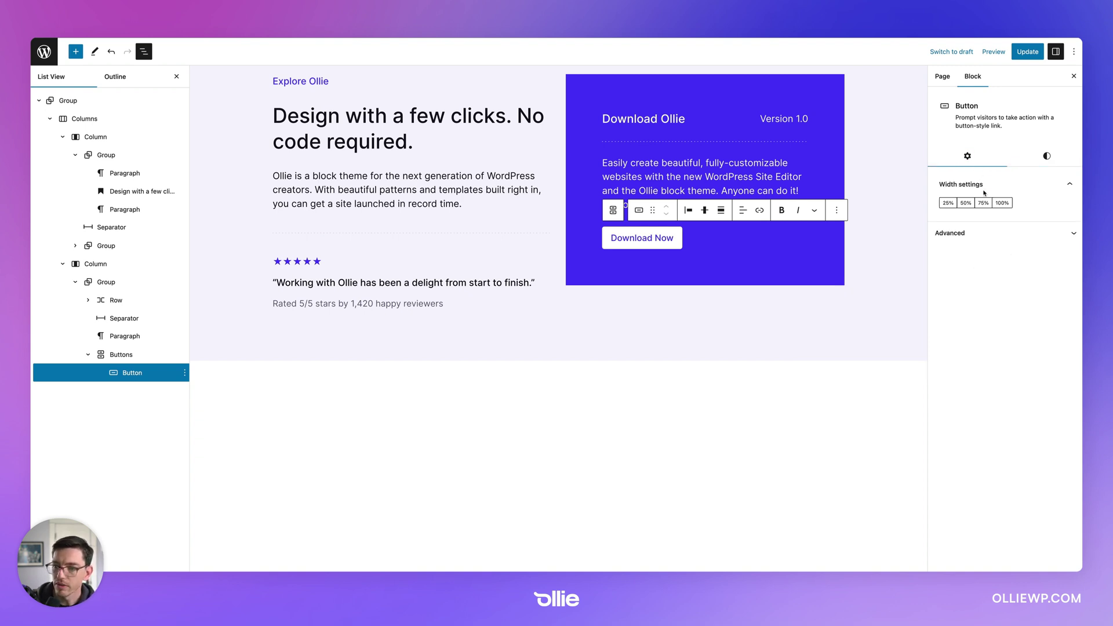
{"action": "left_click", "coordinate": [1001, 204]}
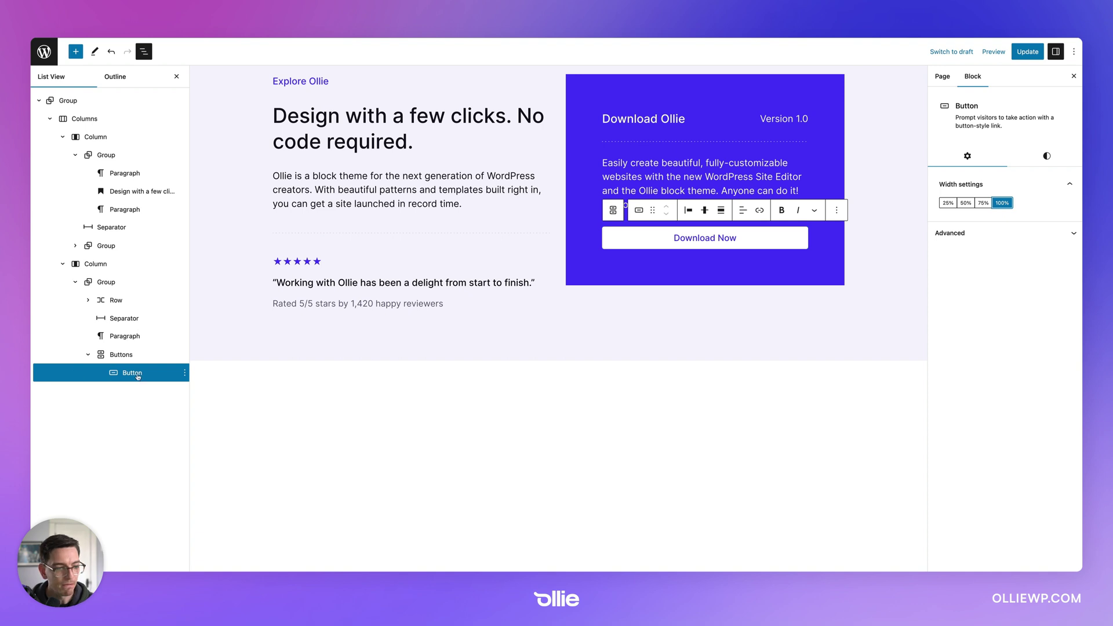
{"action": "left_click", "coordinate": [123, 355]}
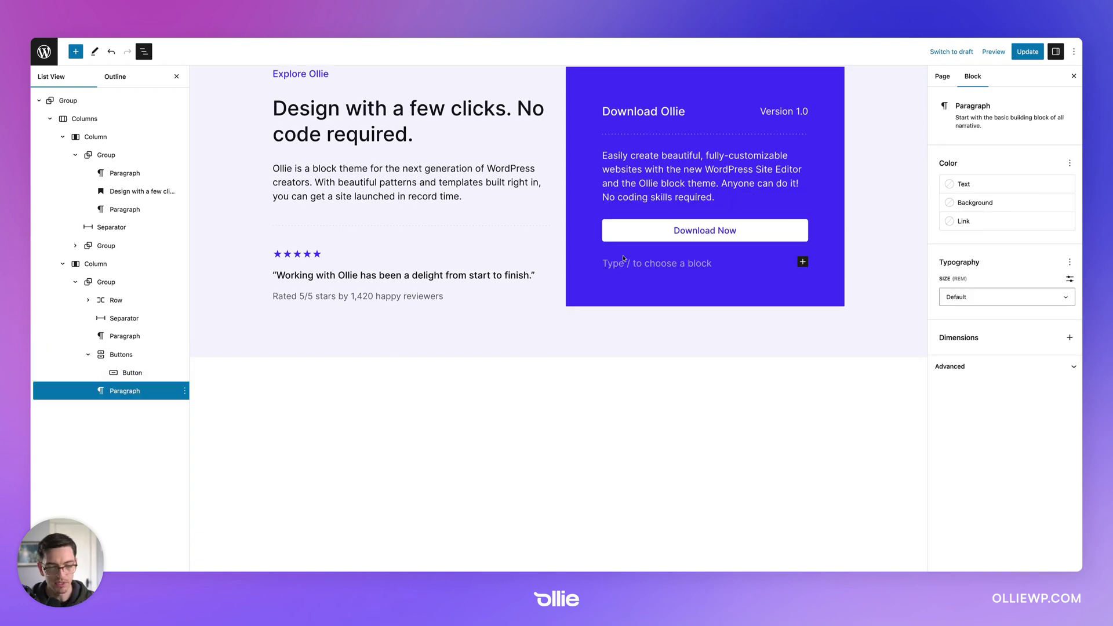
Step: Type 'Download on WP.org' in the new paragraph and centre it
{"action": "type", "text": "Version 1.0"}
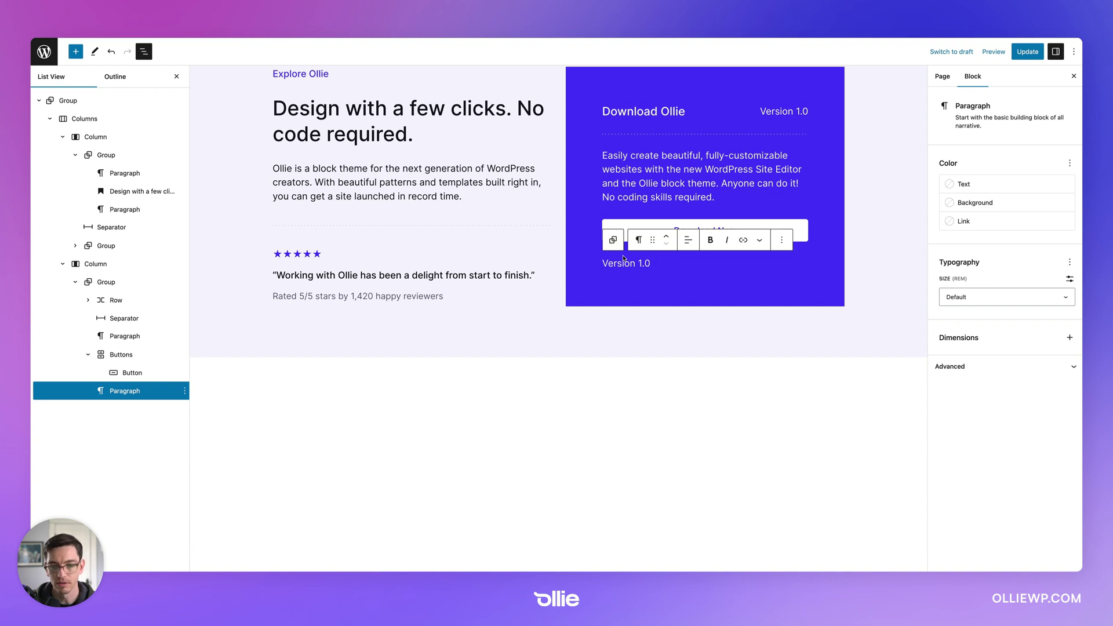
{"action": "key", "text": "ctrl+a"}
{"action": "type", "text": "Download on WP"}
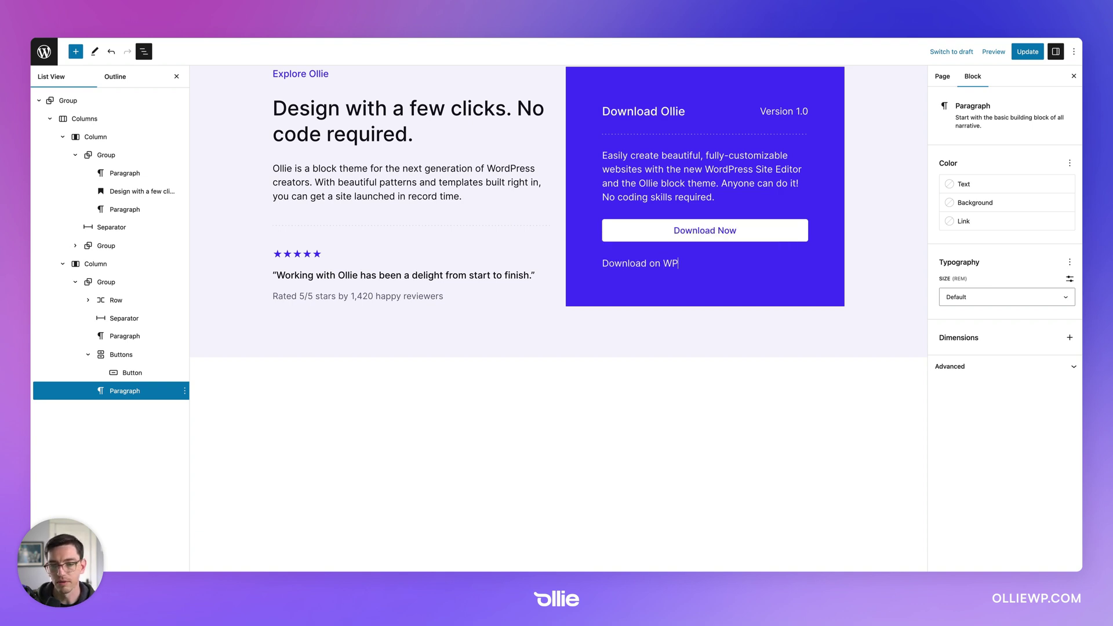
{"action": "type", "text": ".org"}
{"action": "key", "text": "ctrl+a"}
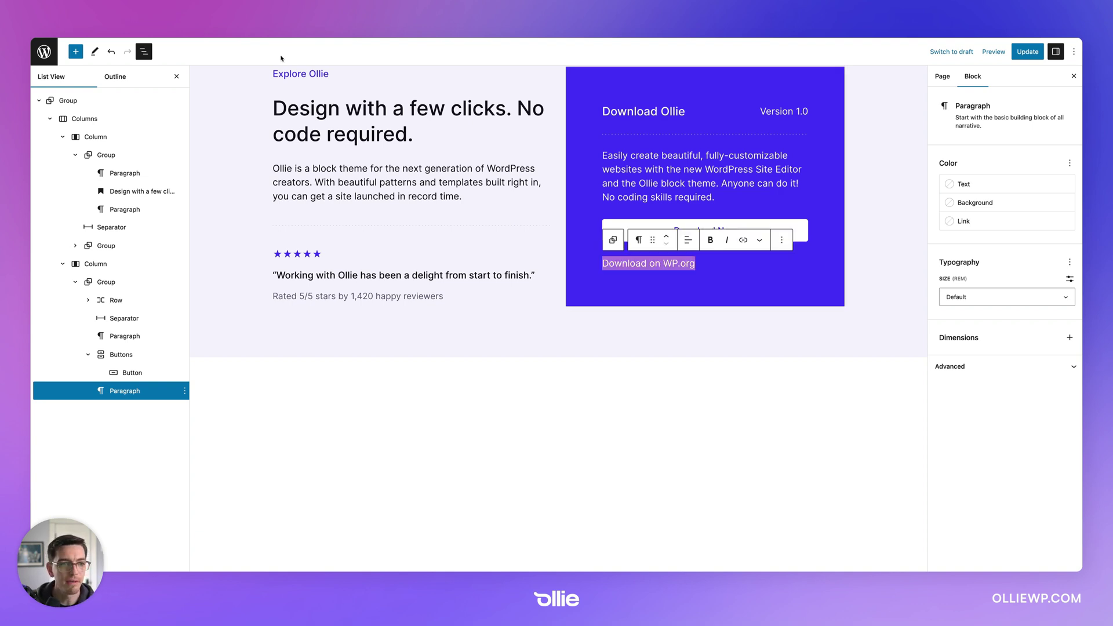
{"action": "scroll", "coordinate": [471, 125], "scroll_direction": "up", "scroll_amount": 3}
{"action": "left_click", "coordinate": [688, 335]}
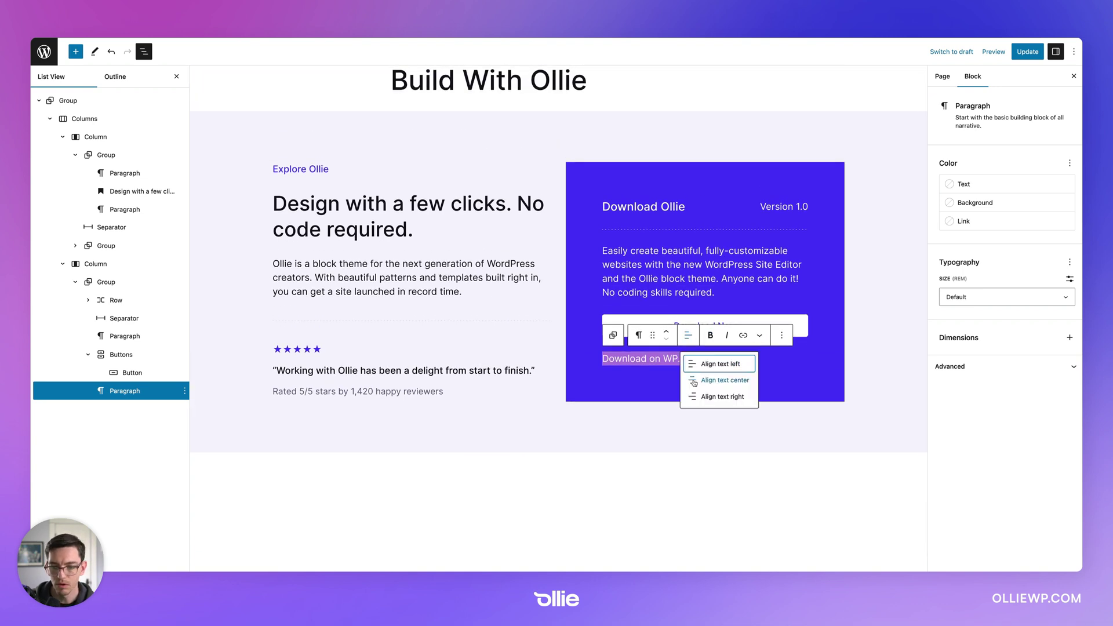
{"action": "left_click", "coordinate": [704, 380]}
Step: Link the text and colour the link light lavender Primary Accent
{"action": "left_click", "coordinate": [743, 335]}
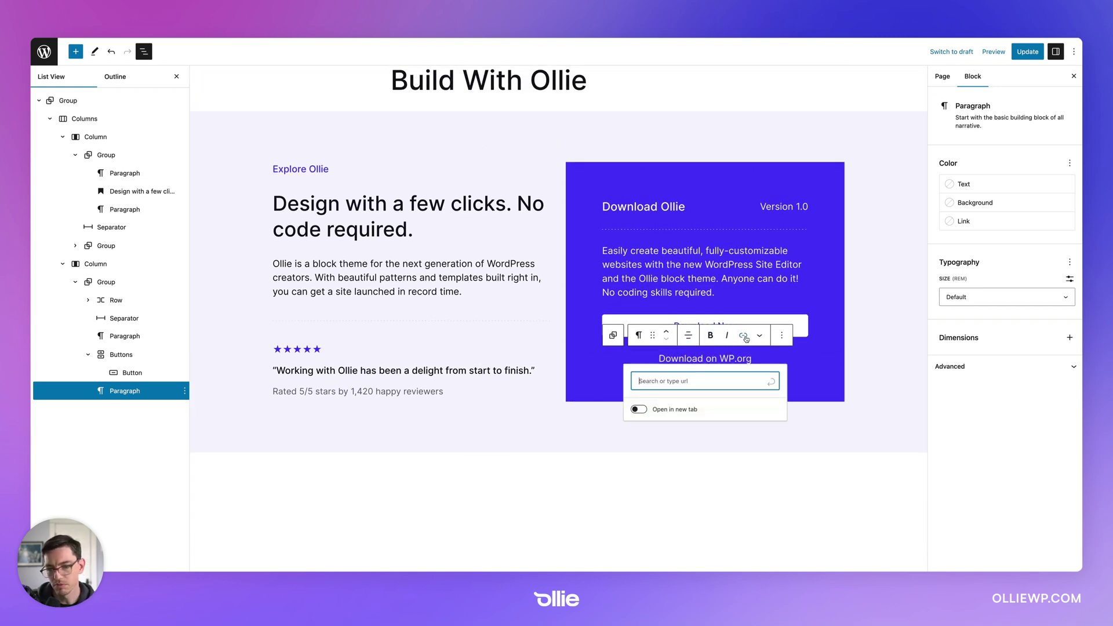
{"action": "key", "text": "ctrl+v"}
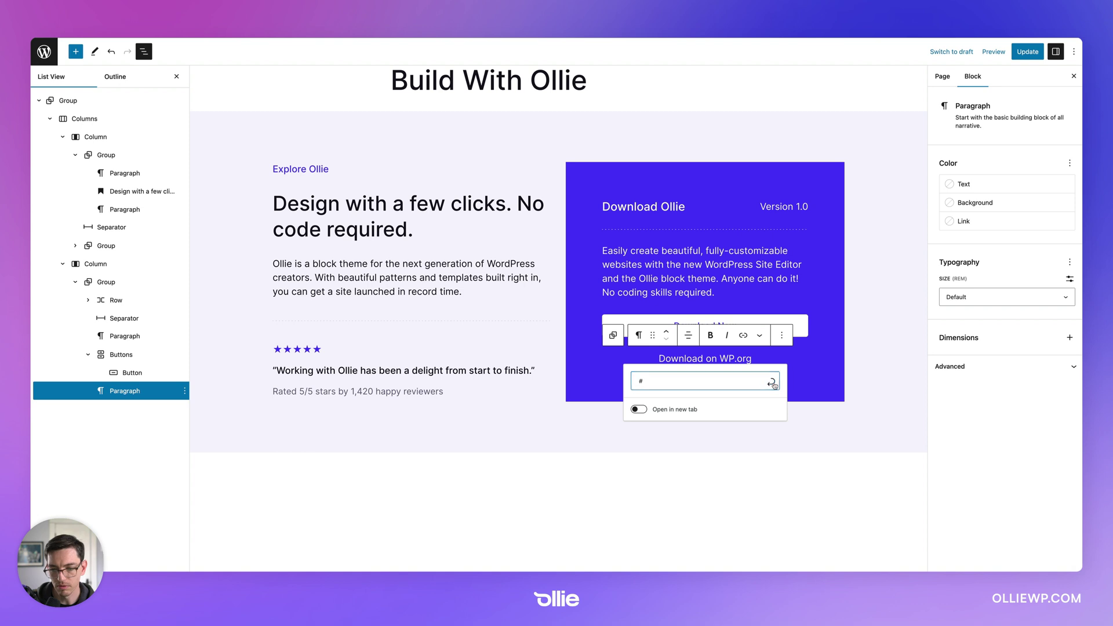
{"action": "key", "text": "Return"}
{"action": "left_click", "coordinate": [744, 356]}
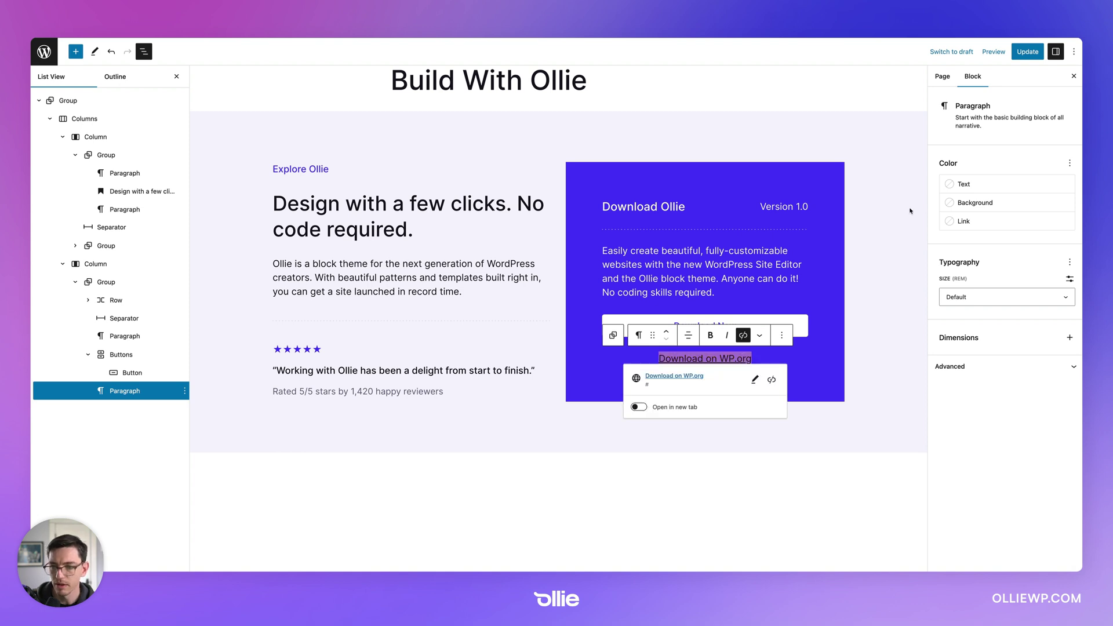
{"action": "left_click", "coordinate": [946, 228]}
{"action": "left_click", "coordinate": [891, 275]}
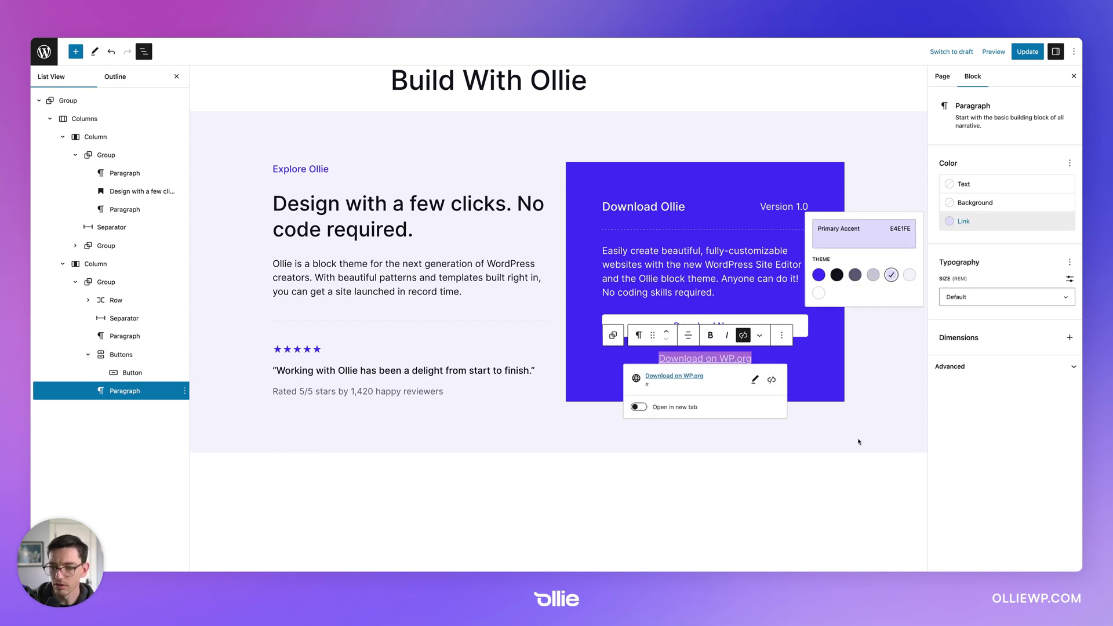
{"action": "left_click", "coordinate": [810, 487]}
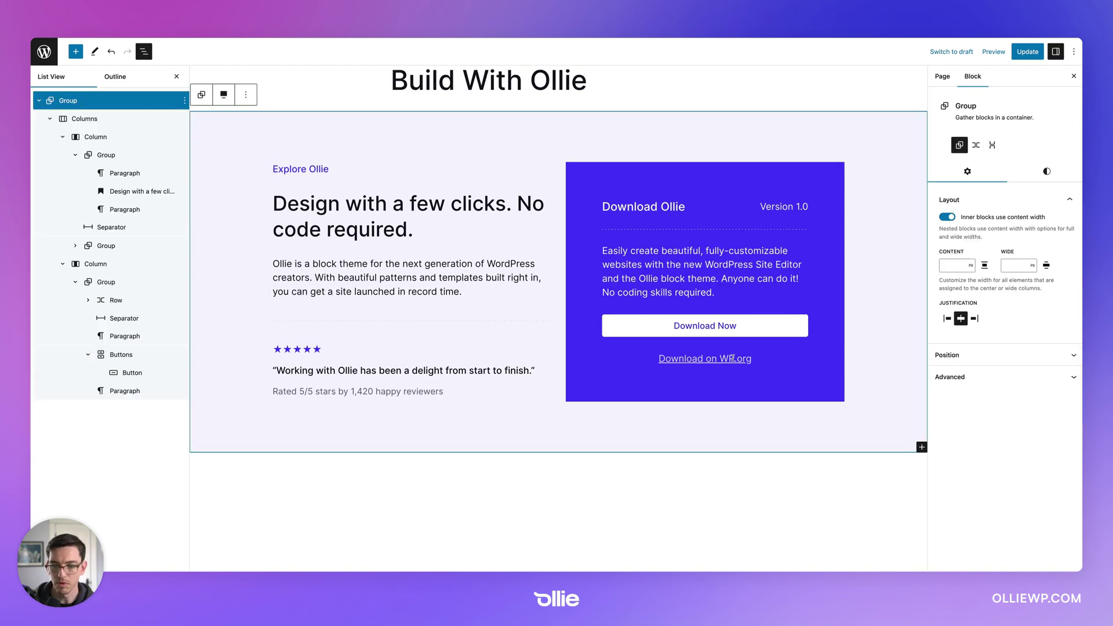
Step: Set the 'Download on WP.org' paragraph to Small font size
{"action": "left_click", "coordinate": [705, 359]}
{"action": "left_click", "coordinate": [1053, 297]}
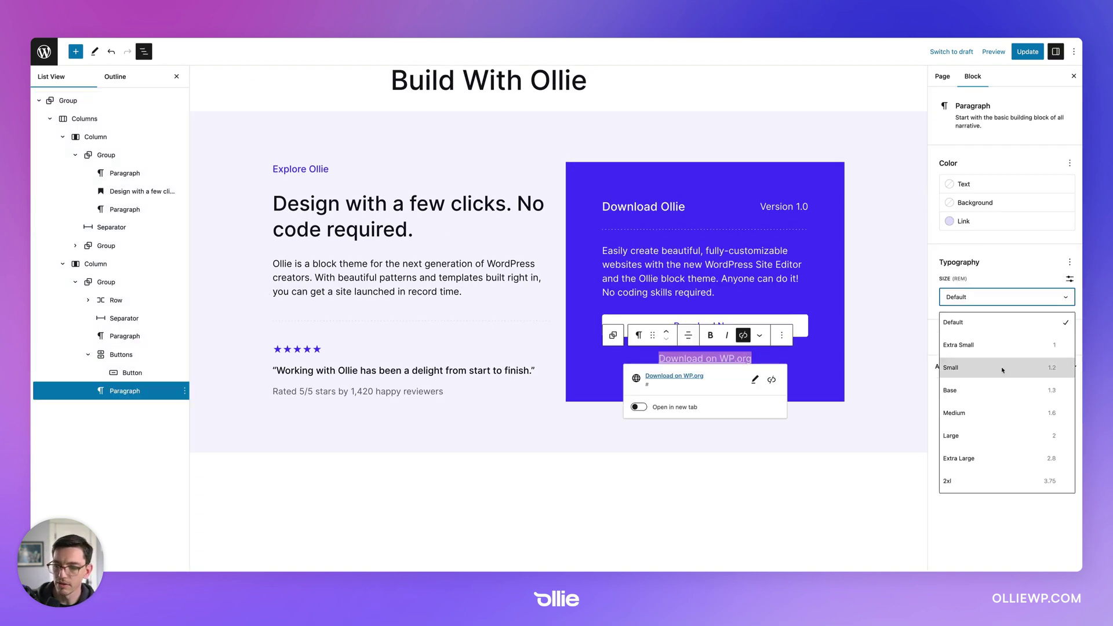
{"action": "left_click", "coordinate": [938, 365]}
{"action": "left_click", "coordinate": [616, 512]}
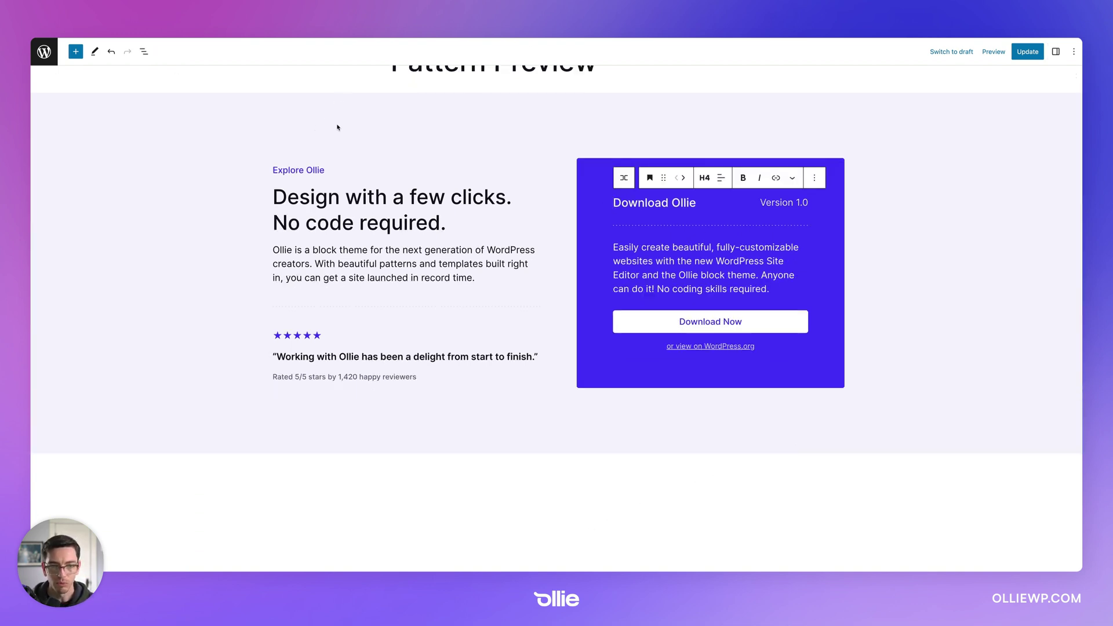
{"action": "left_click", "coordinate": [338, 127]}
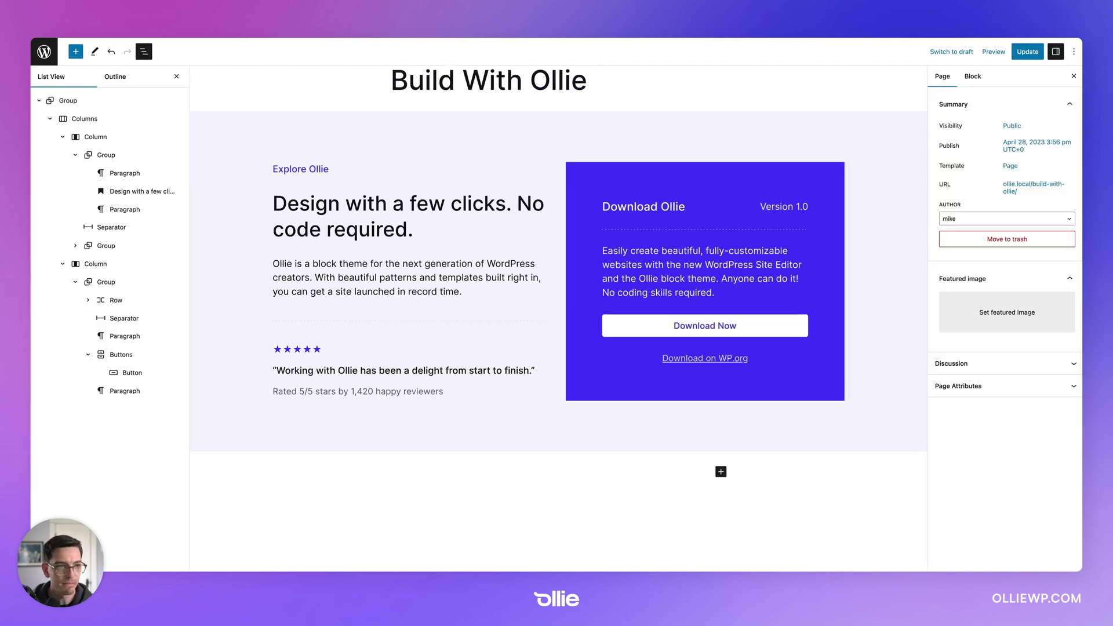
{"action": "left_click", "coordinate": [609, 206]}
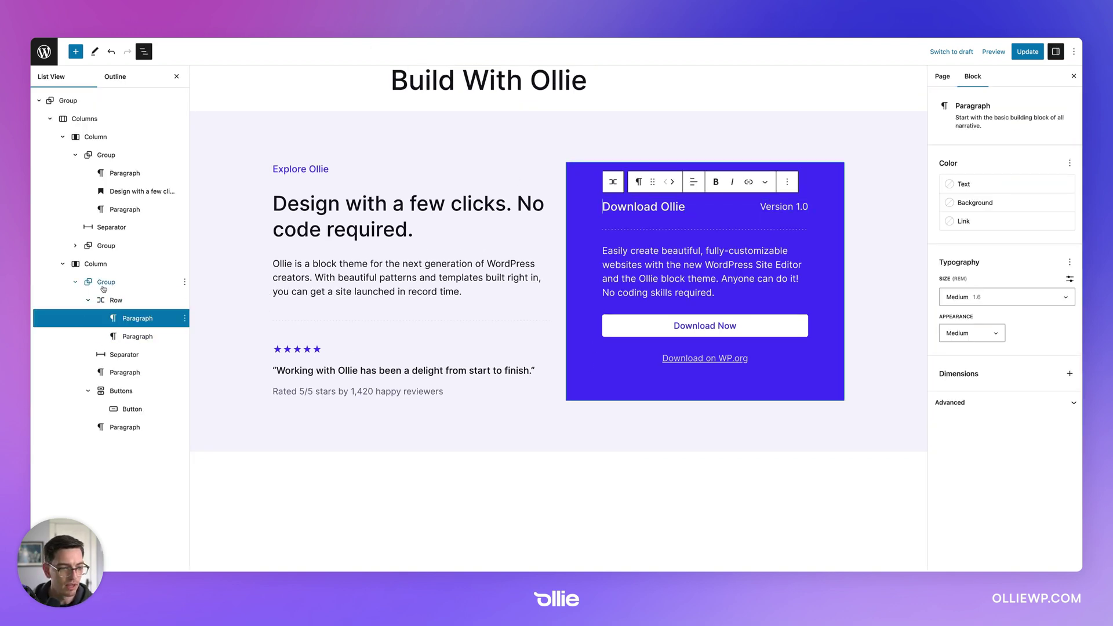
Step: Give the purple download box group in the right column a 5 px border radius
{"action": "left_click", "coordinate": [76, 282]}
{"action": "left_click", "coordinate": [76, 283]}
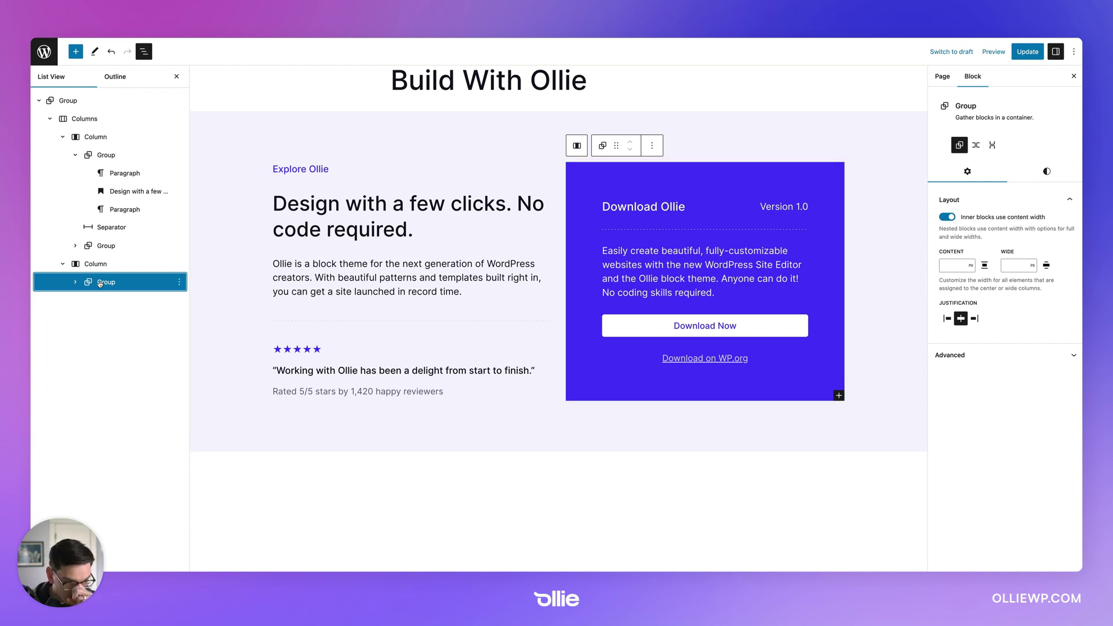
{"action": "left_click", "coordinate": [100, 266]}
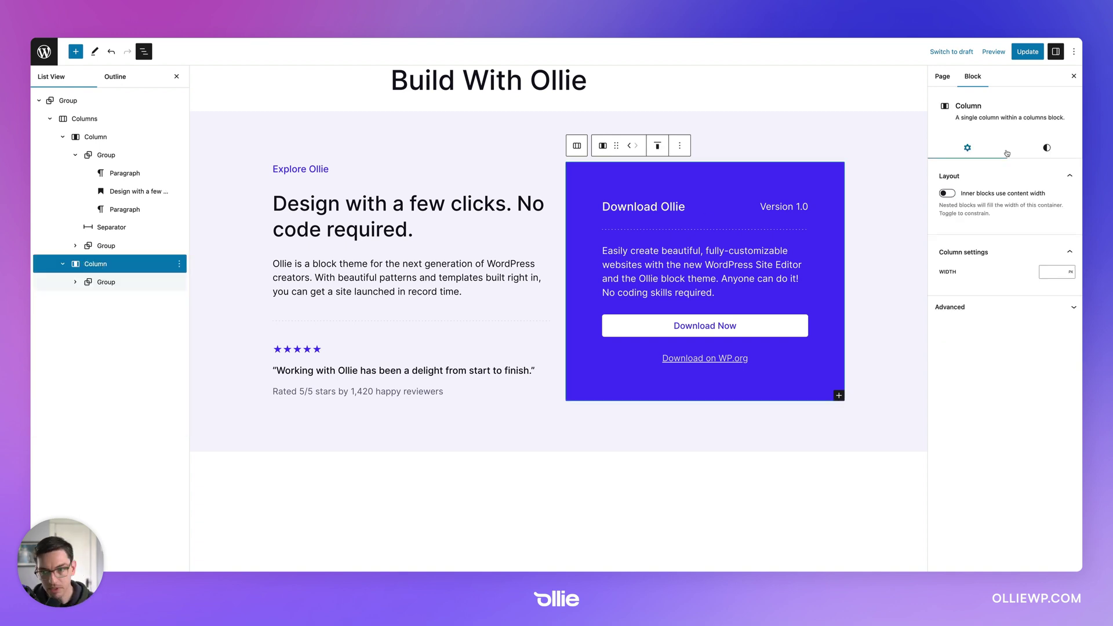
{"action": "left_click", "coordinate": [1046, 147]}
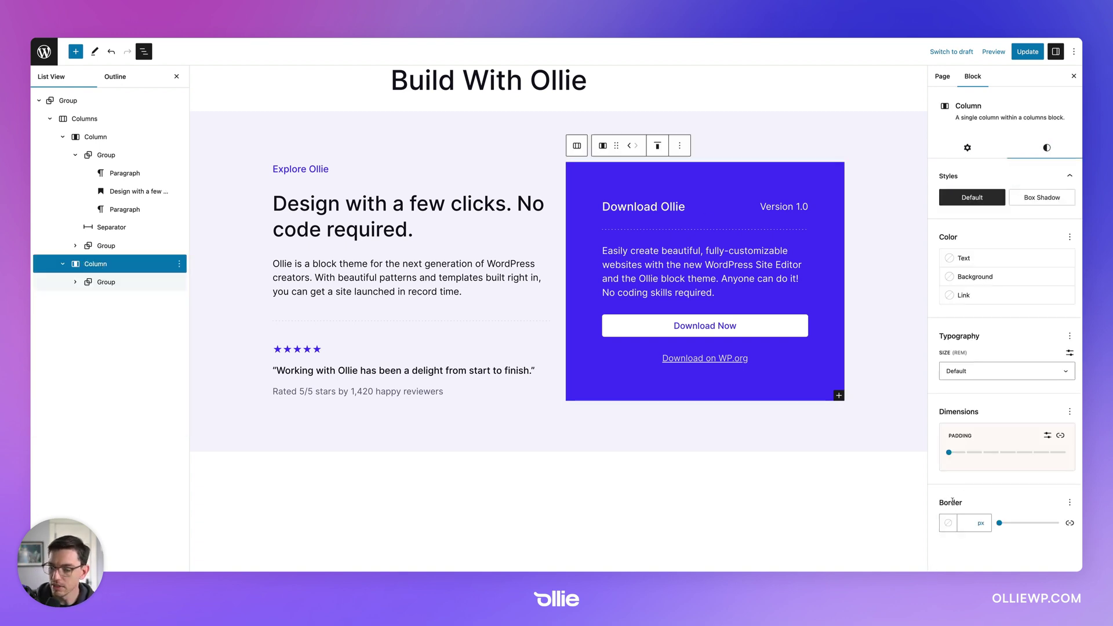
{"action": "left_click", "coordinate": [145, 285]}
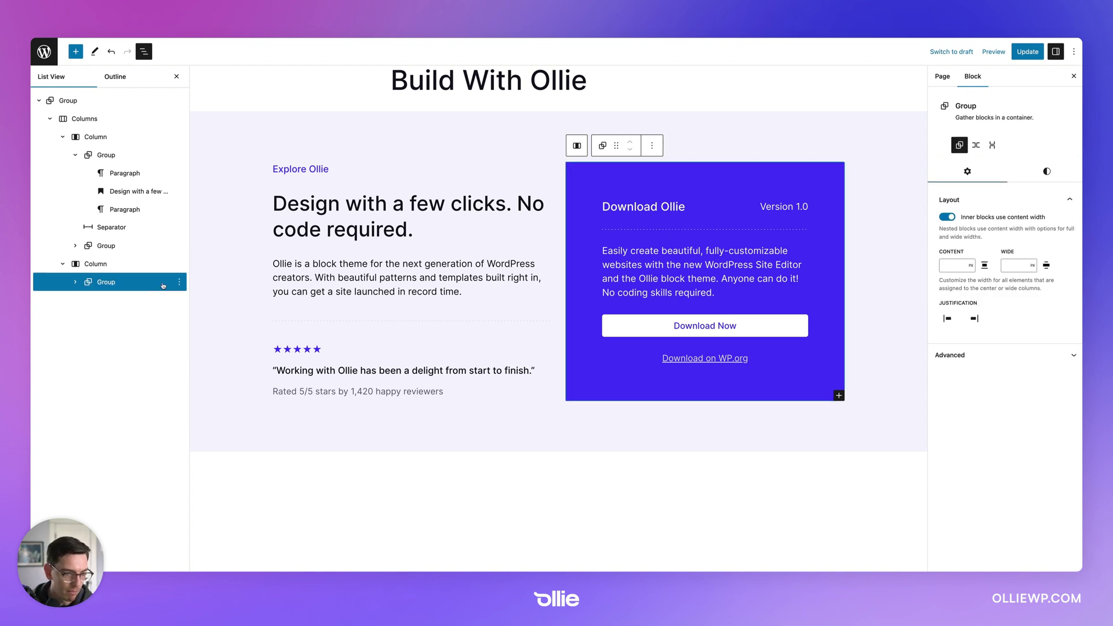
{"action": "left_click", "coordinate": [1046, 174]}
{"action": "scroll", "coordinate": [978, 446], "scroll_direction": "down", "scroll_amount": 1}
{"action": "scroll", "coordinate": [977, 446], "scroll_direction": "down", "scroll_amount": 1}
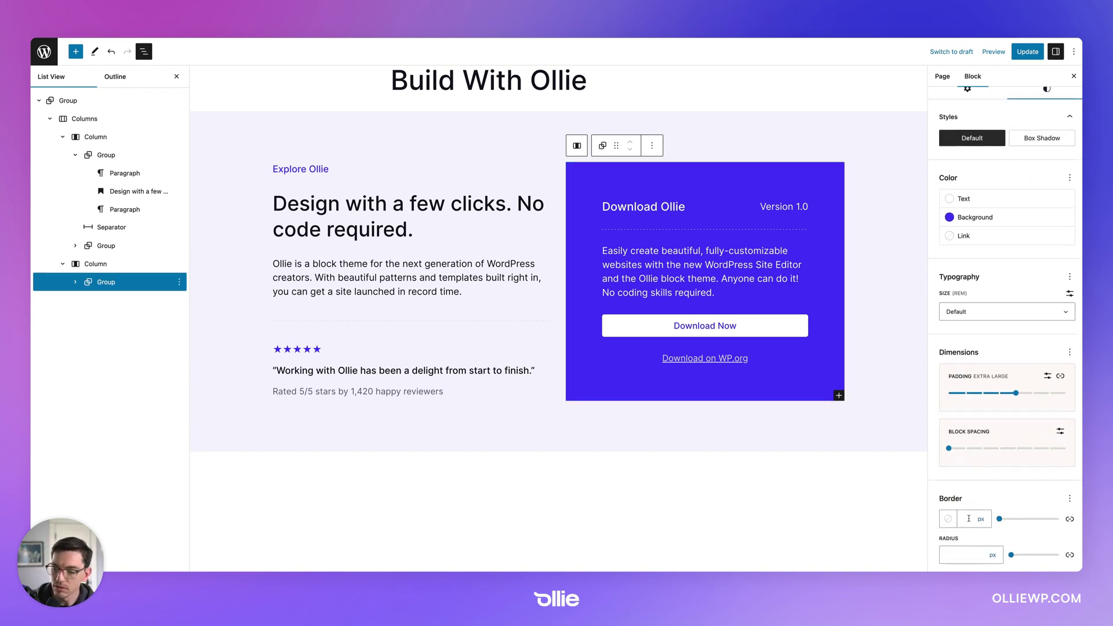
{"action": "left_click", "coordinate": [961, 556]}
{"action": "type", "text": "5"}
{"action": "key", "text": "Tab"}
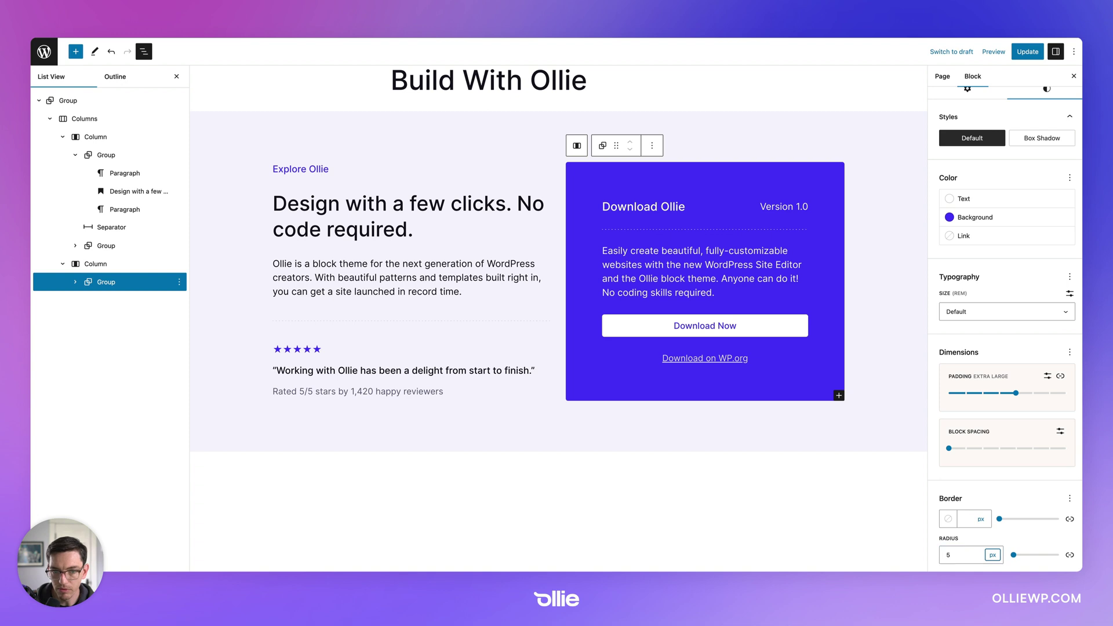
{"action": "left_click", "coordinate": [846, 493]}
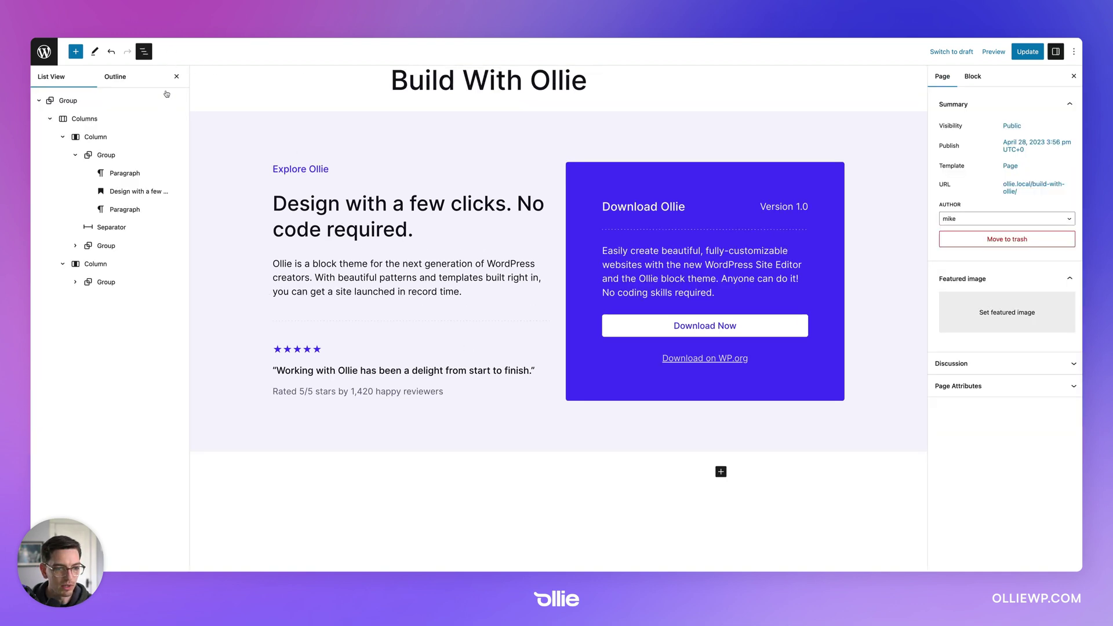
Step: Set the Columns block's vertical alignment to Align middle, then select the left intro text group
{"action": "left_click", "coordinate": [52, 120]}
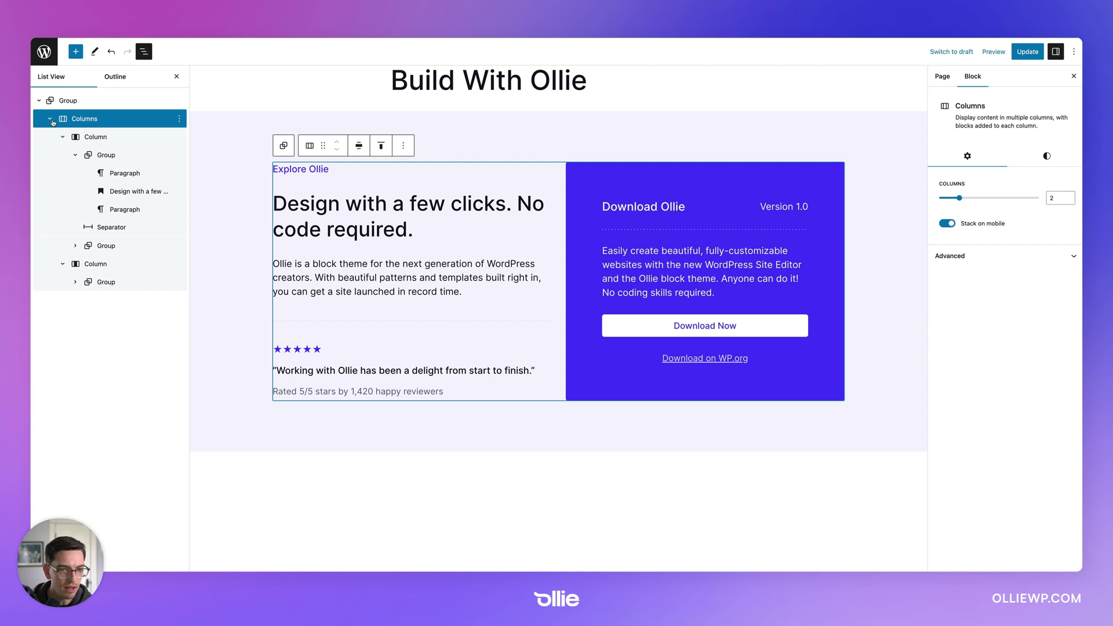
{"action": "left_click", "coordinate": [384, 149]}
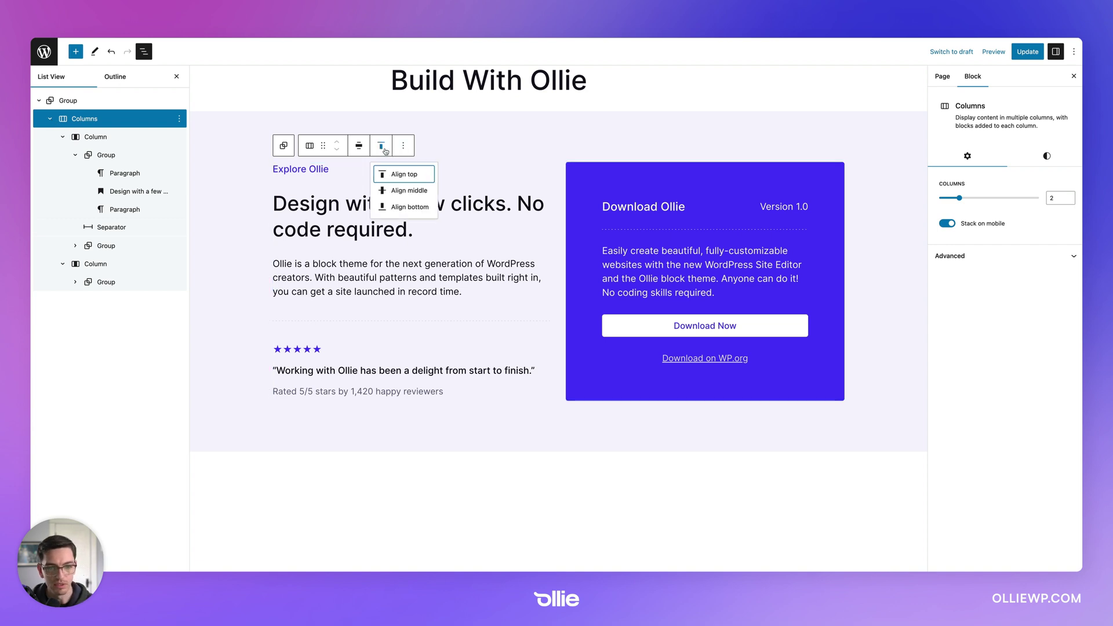
{"action": "left_click", "coordinate": [404, 192]}
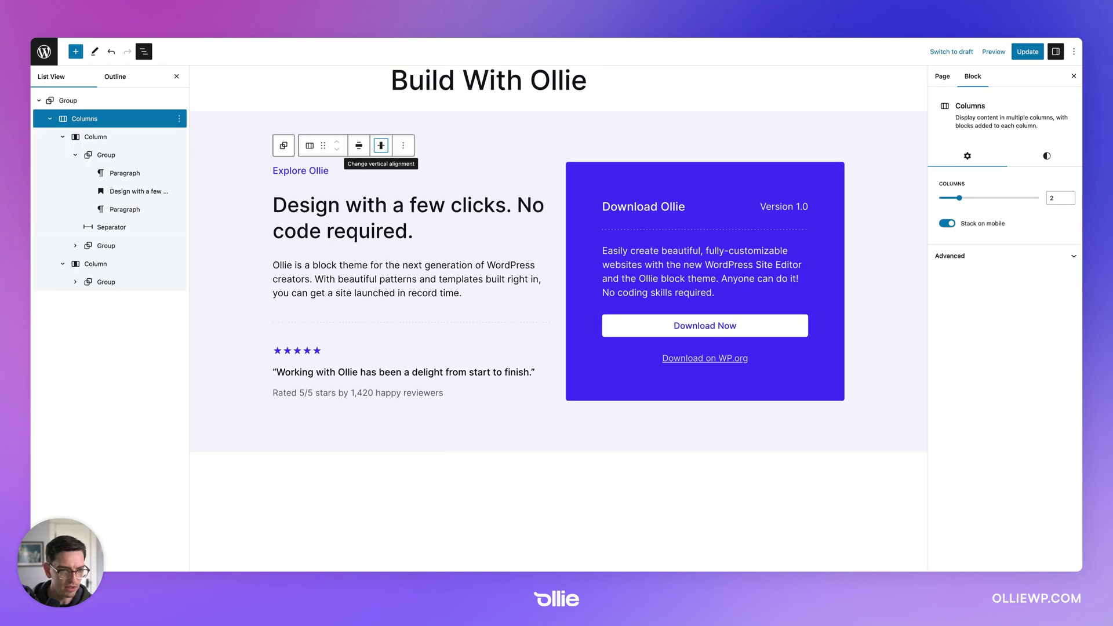
{"action": "left_click", "coordinate": [137, 191]}
{"action": "left_click", "coordinate": [123, 160]}
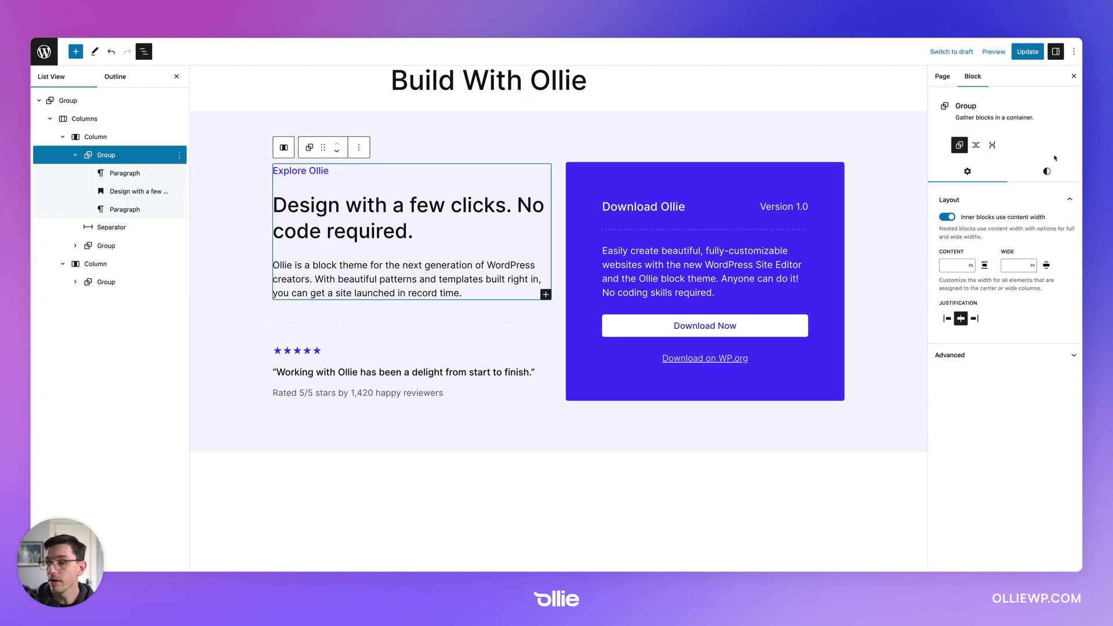
Step: Set the left intro group's Block Spacing to Small and compare with the Pattern Preview
{"action": "left_click", "coordinate": [1047, 171]}
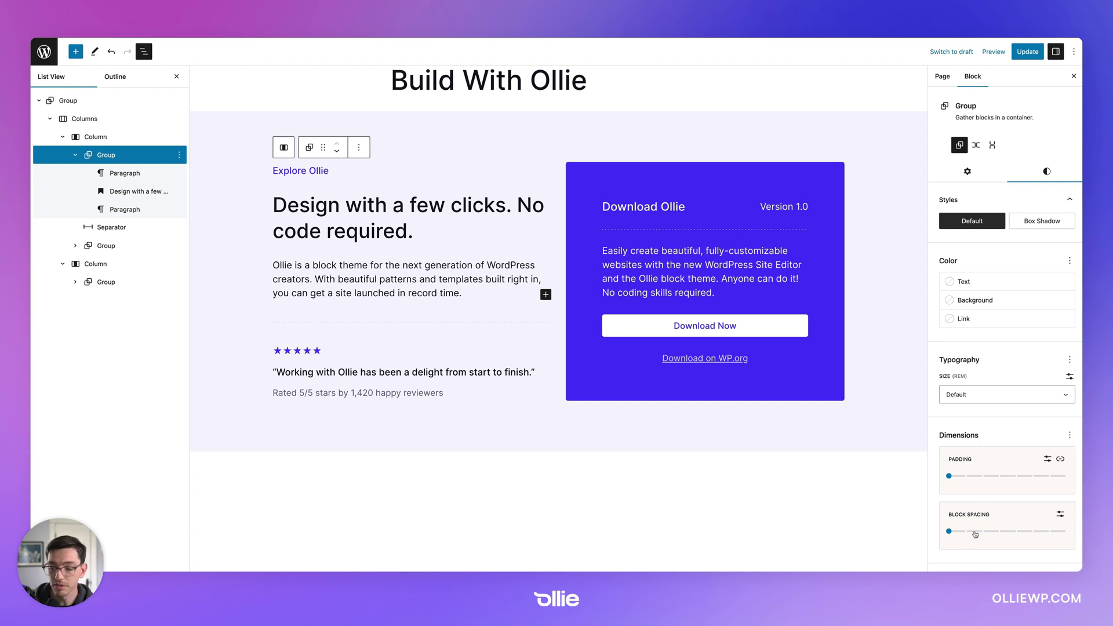
{"action": "left_click", "coordinate": [982, 532]}
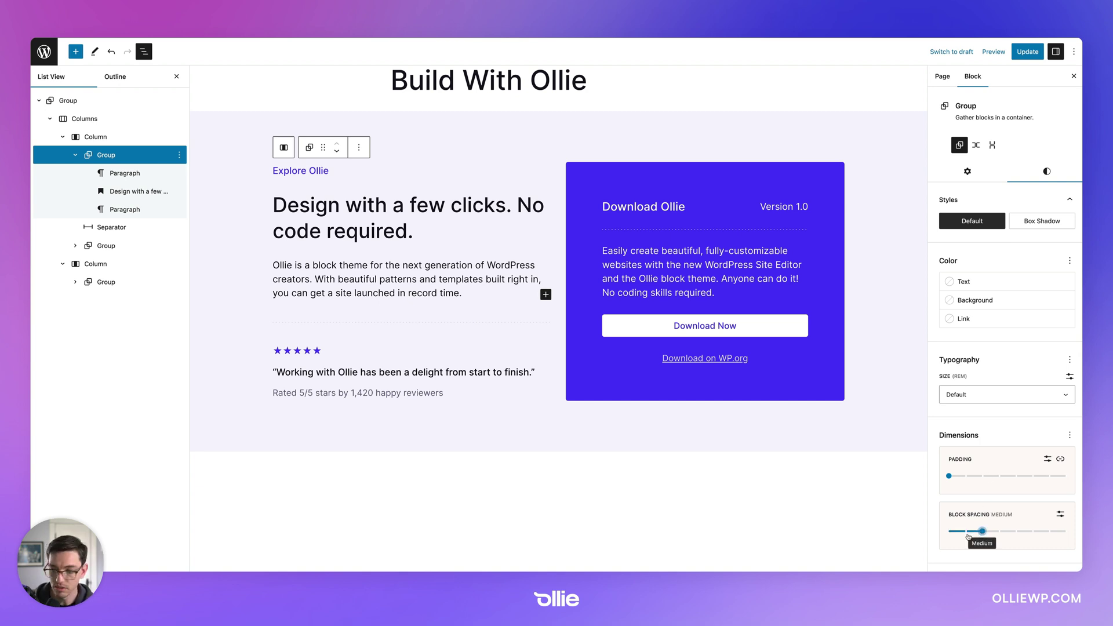
{"action": "left_click", "coordinate": [966, 532]}
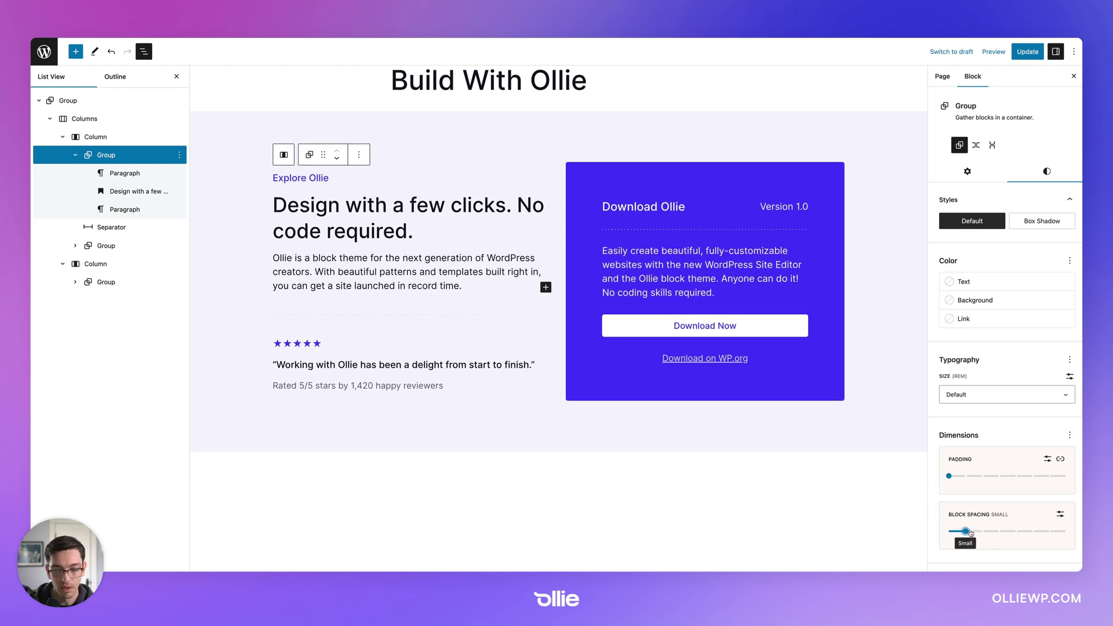
{"action": "left_click", "coordinate": [420, 468]}
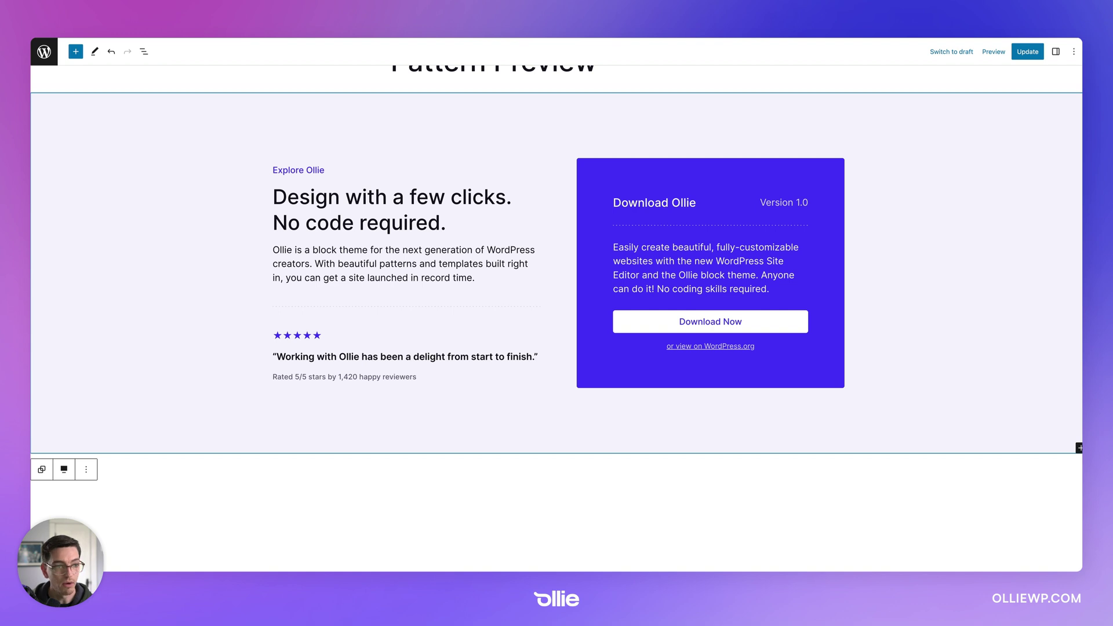
{"action": "left_click", "coordinate": [547, 218]}
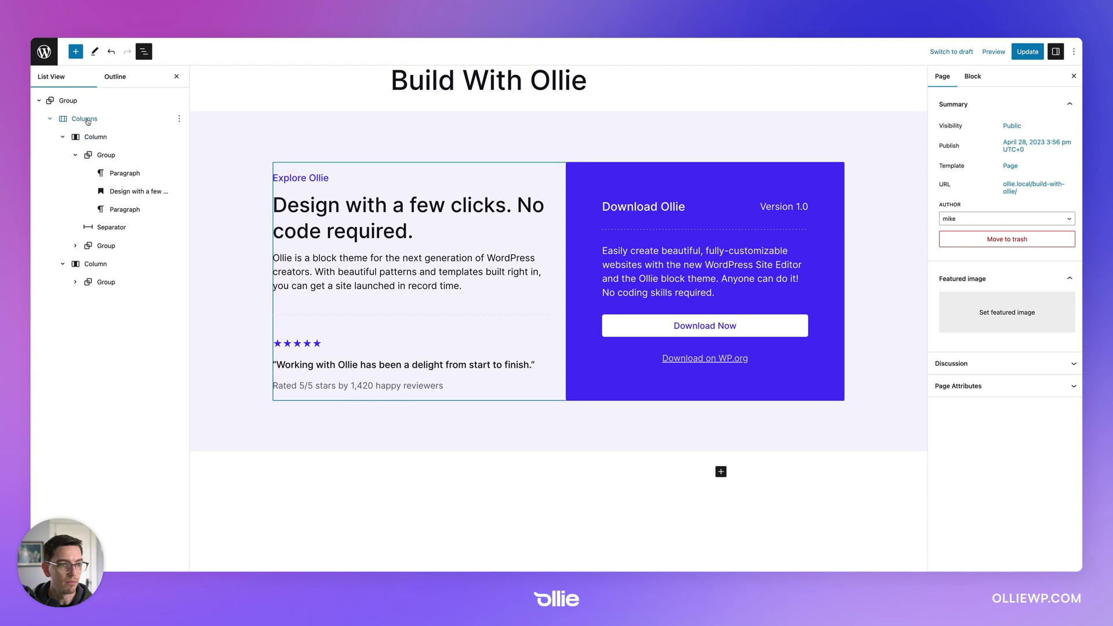
Step: Enable Block spacing on the Columns block and set the column gap to Extra Large
{"action": "left_click", "coordinate": [55, 123]}
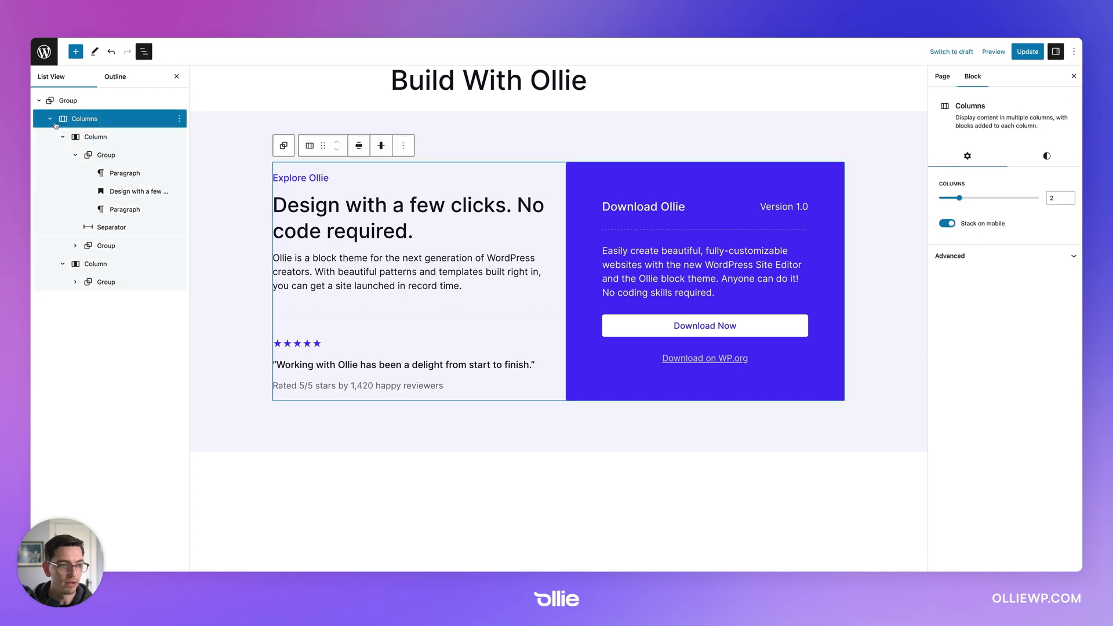
{"action": "left_click", "coordinate": [51, 119]}
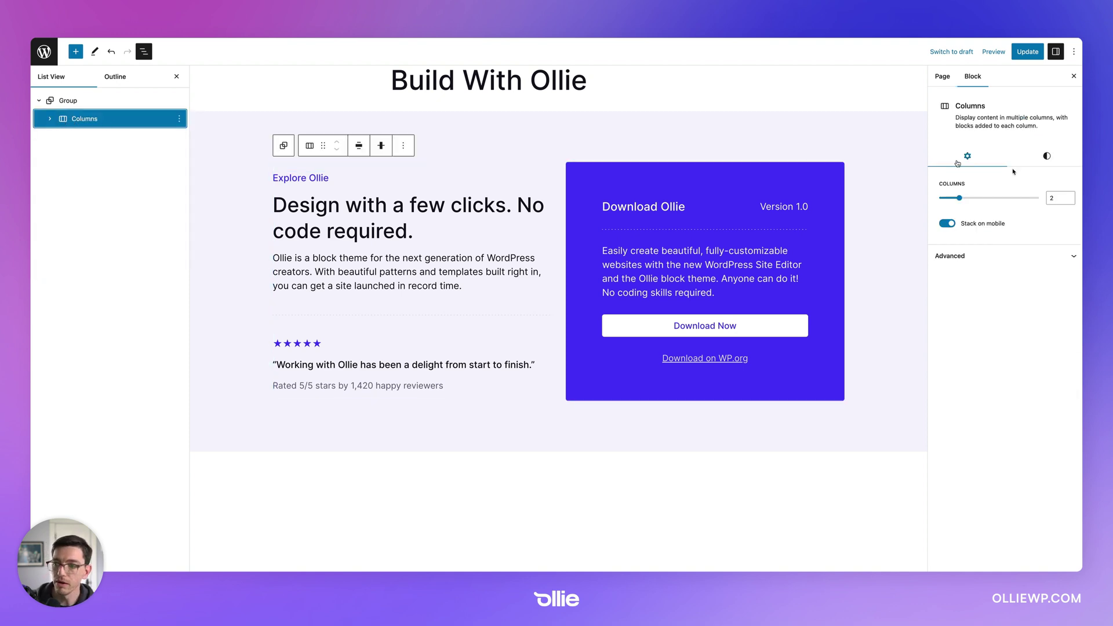
{"action": "left_click", "coordinate": [1047, 156]}
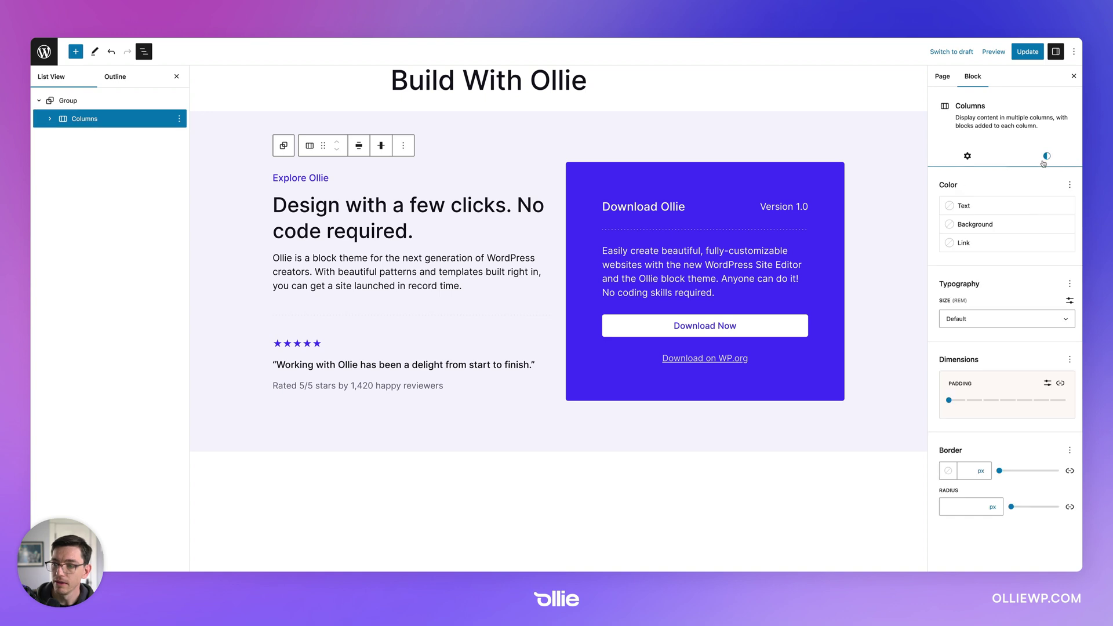
{"action": "left_click", "coordinate": [1069, 361]}
{"action": "left_click", "coordinate": [1001, 451]}
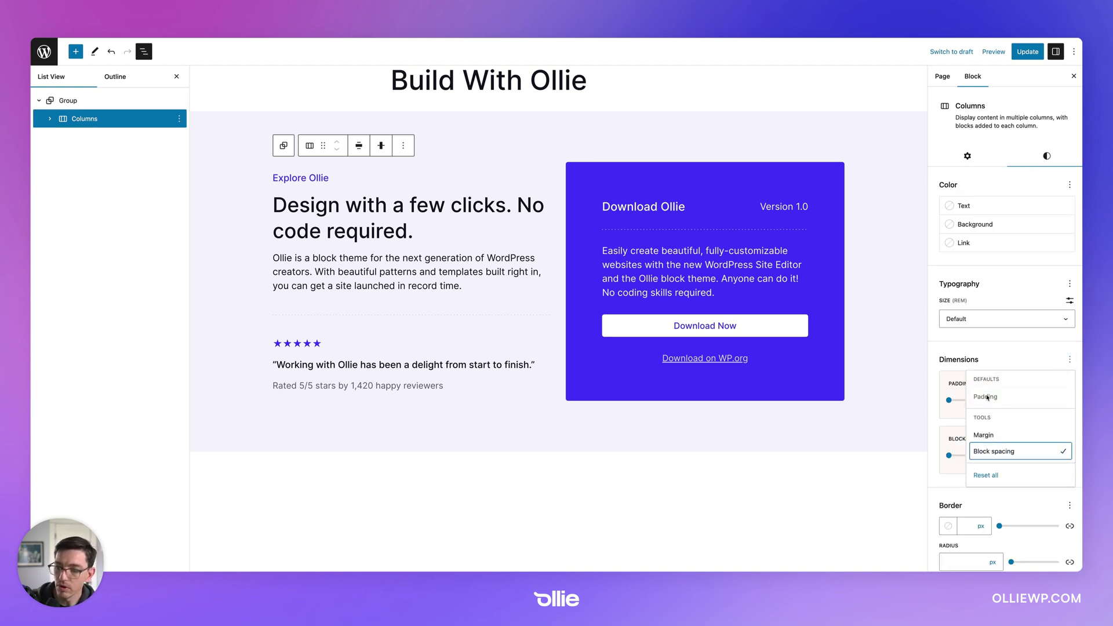
{"action": "left_click", "coordinate": [997, 357]}
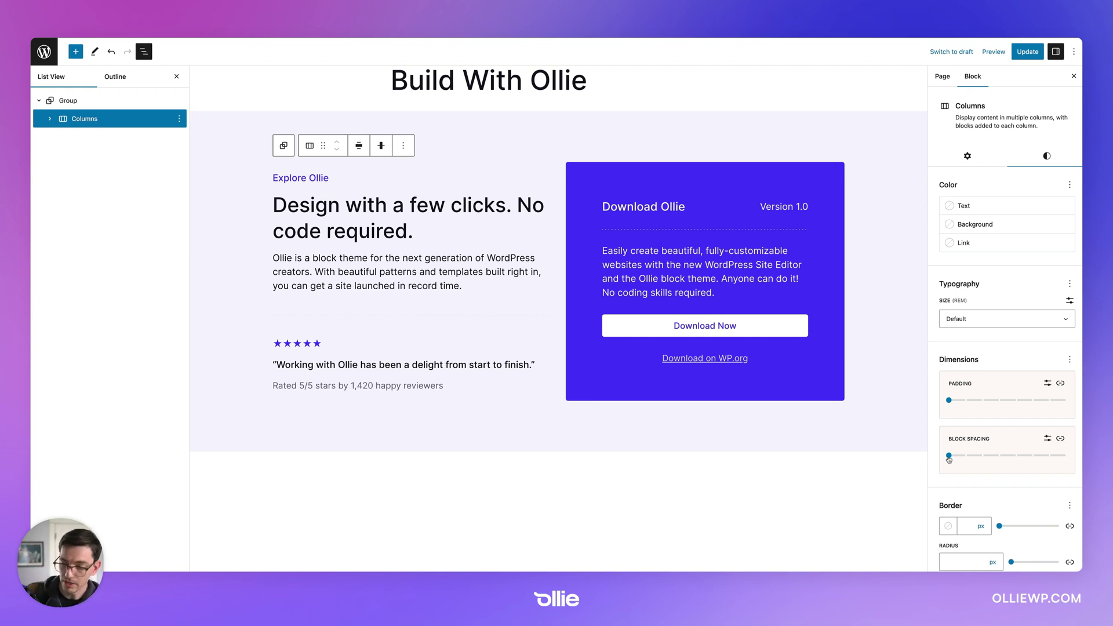
{"action": "left_click", "coordinate": [949, 456]}
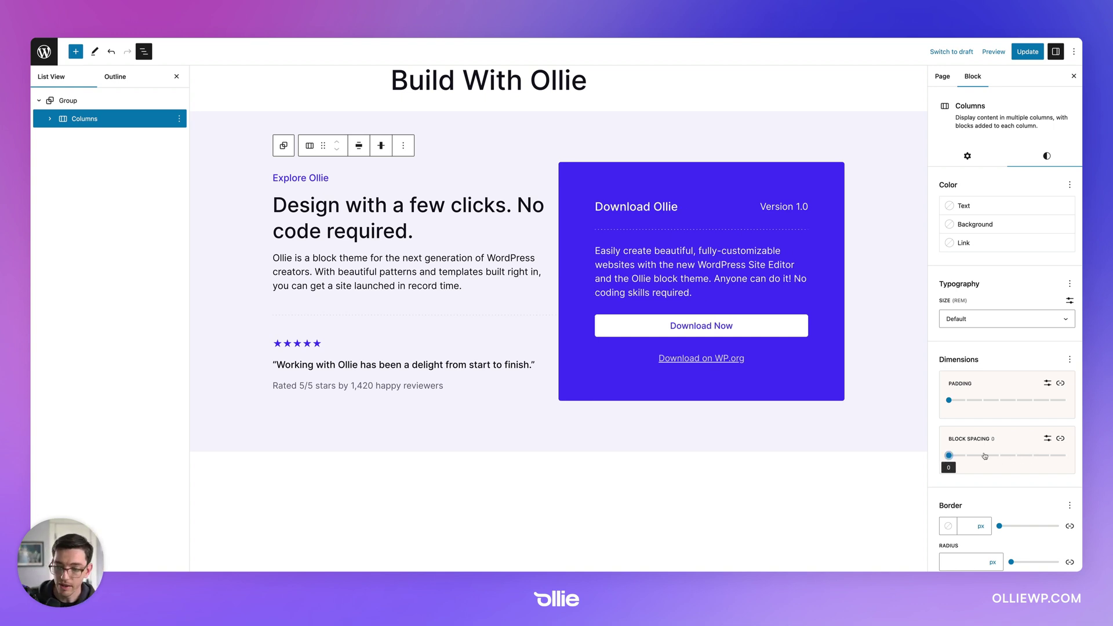
{"action": "left_click_drag", "start_coordinate": [985, 456], "coordinate": [1014, 456]}
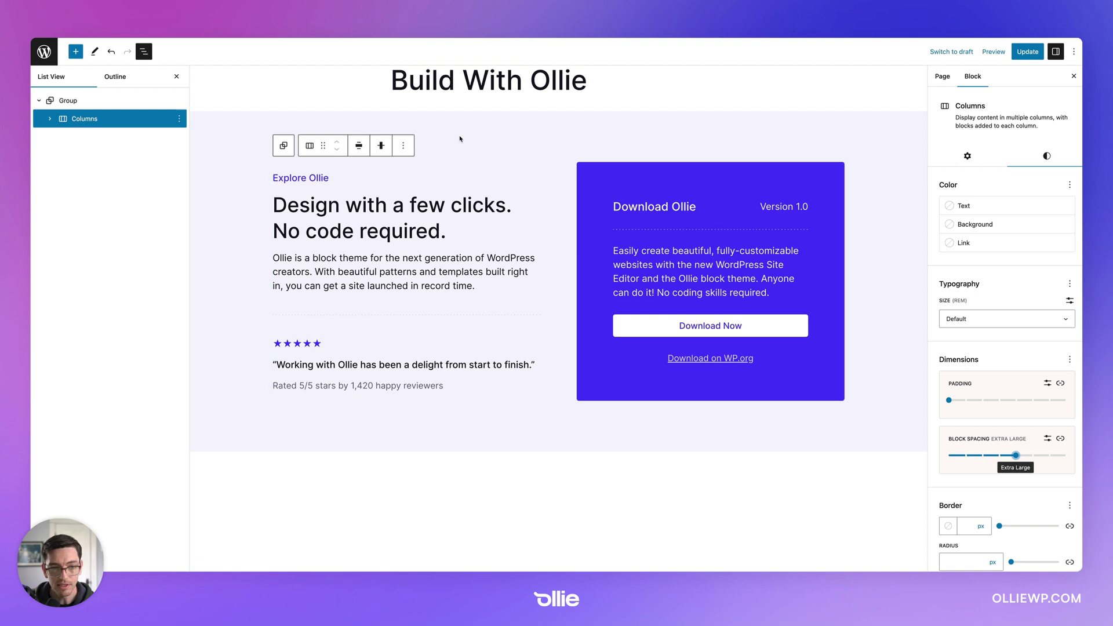
{"action": "left_click", "coordinate": [606, 116]}
{"action": "left_click", "coordinate": [606, 93]}
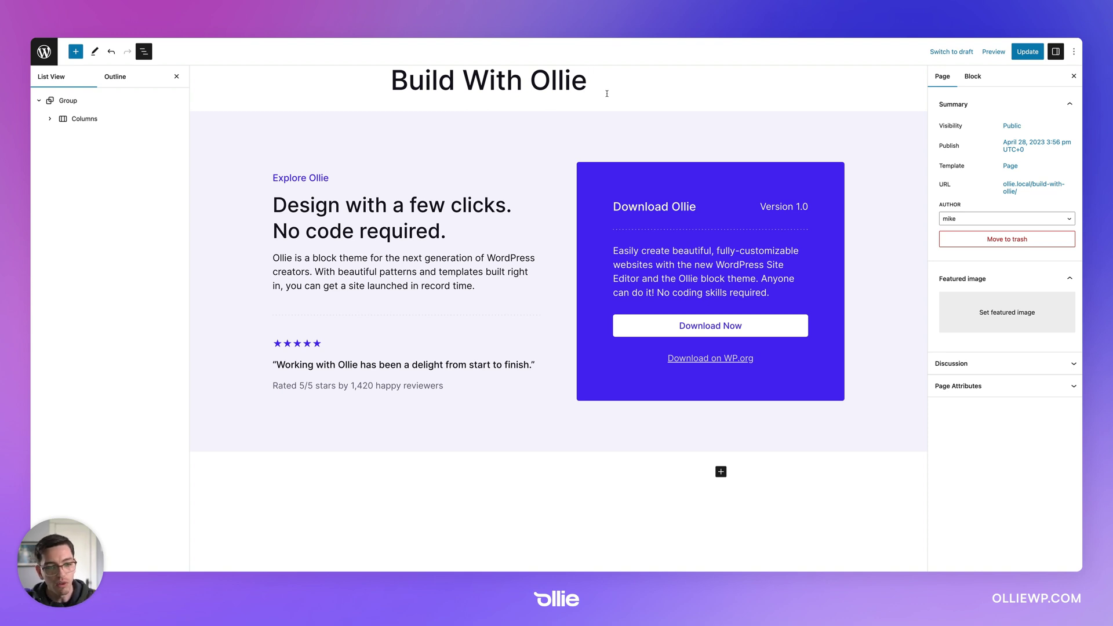
{"action": "left_click", "coordinate": [476, 219]}
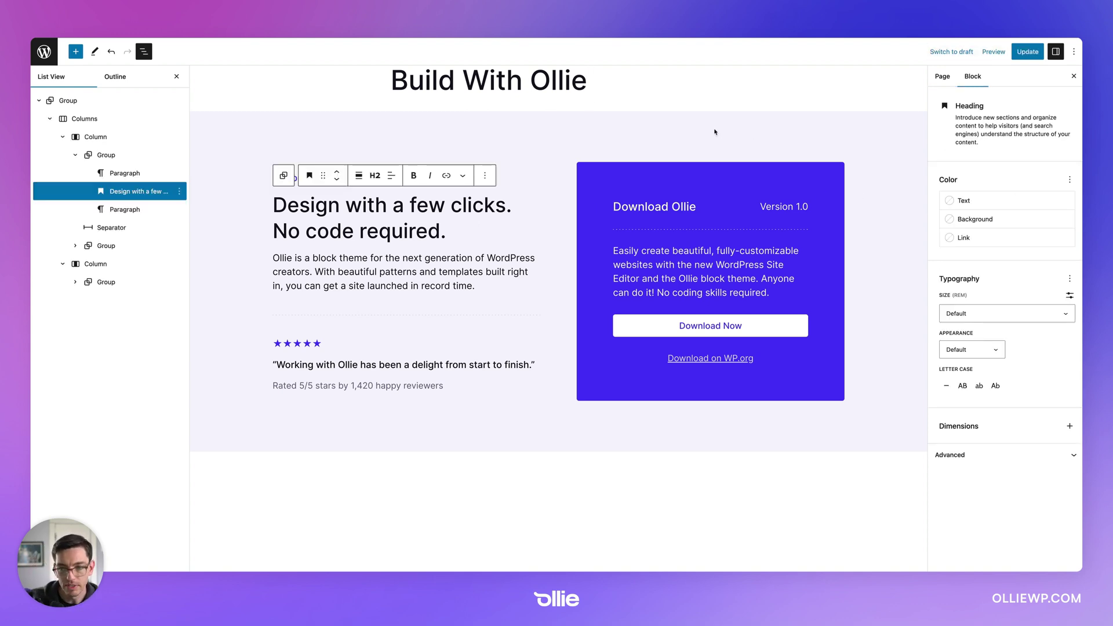
{"action": "left_click", "coordinate": [665, 124]}
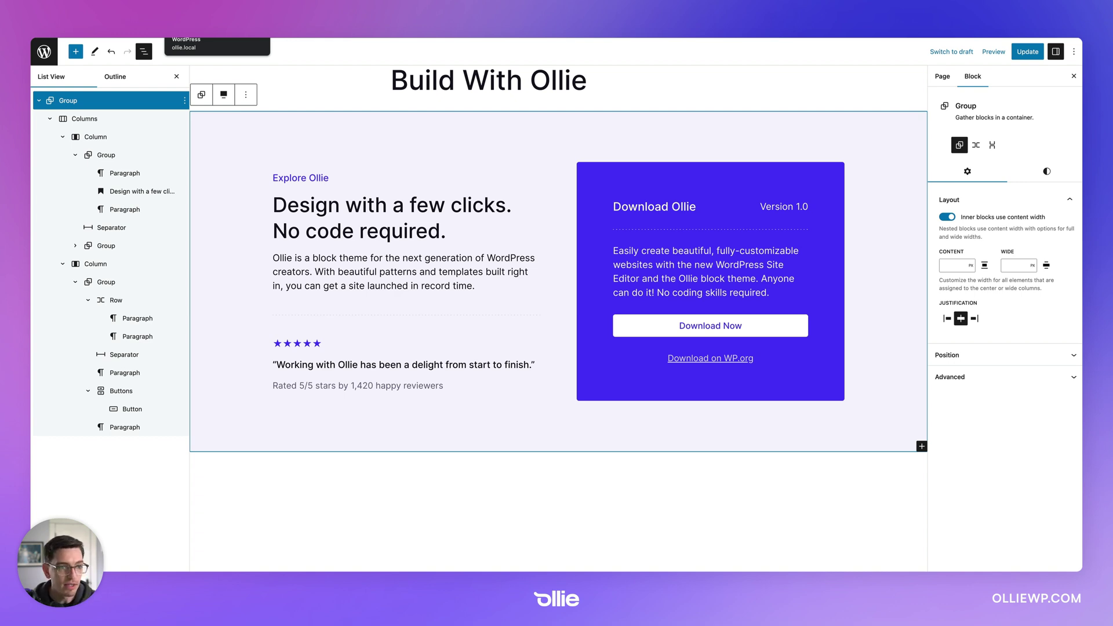
Step: Scroll through the Pattern Preview at iPhone 12 Pro size, then return to desktop width
{"action": "left_click", "coordinate": [218, 35]}
{"action": "key", "text": "super+alt+i"}
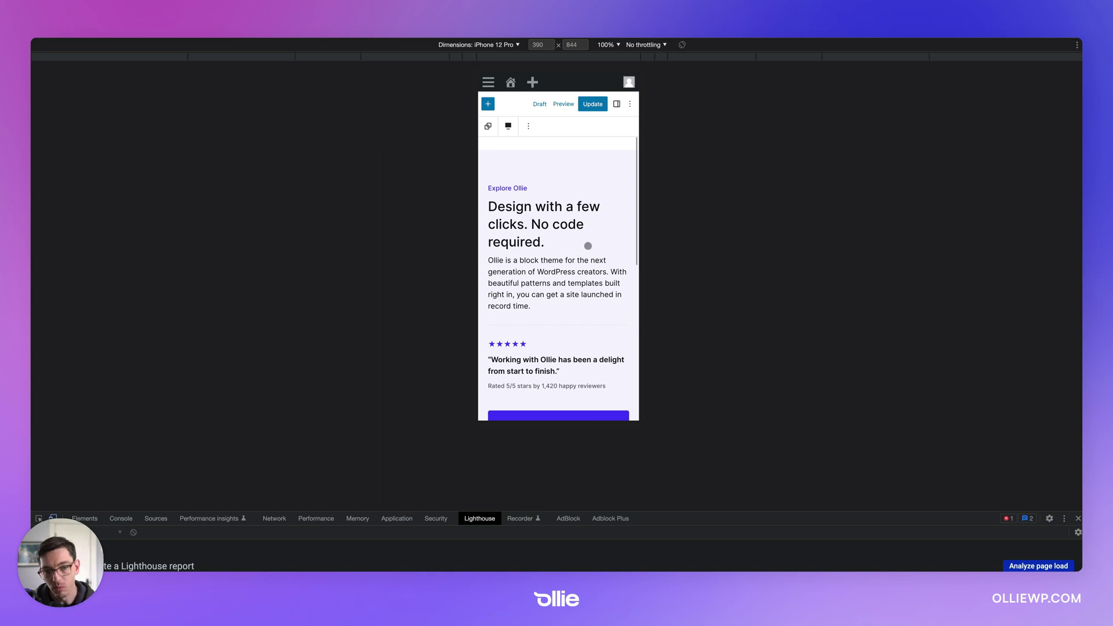
{"action": "scroll", "coordinate": [583, 246], "scroll_direction": "down", "scroll_amount": 1}
{"action": "scroll", "coordinate": [585, 240], "scroll_direction": "up", "scroll_amount": 1}
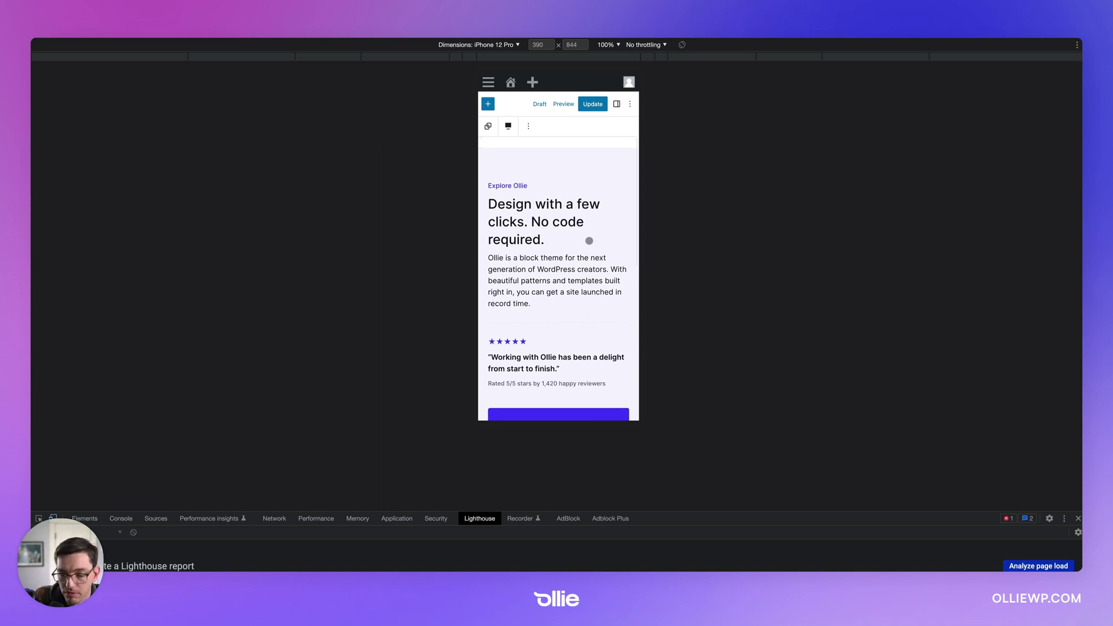
{"action": "scroll", "coordinate": [587, 241], "scroll_direction": "down", "scroll_amount": 1}
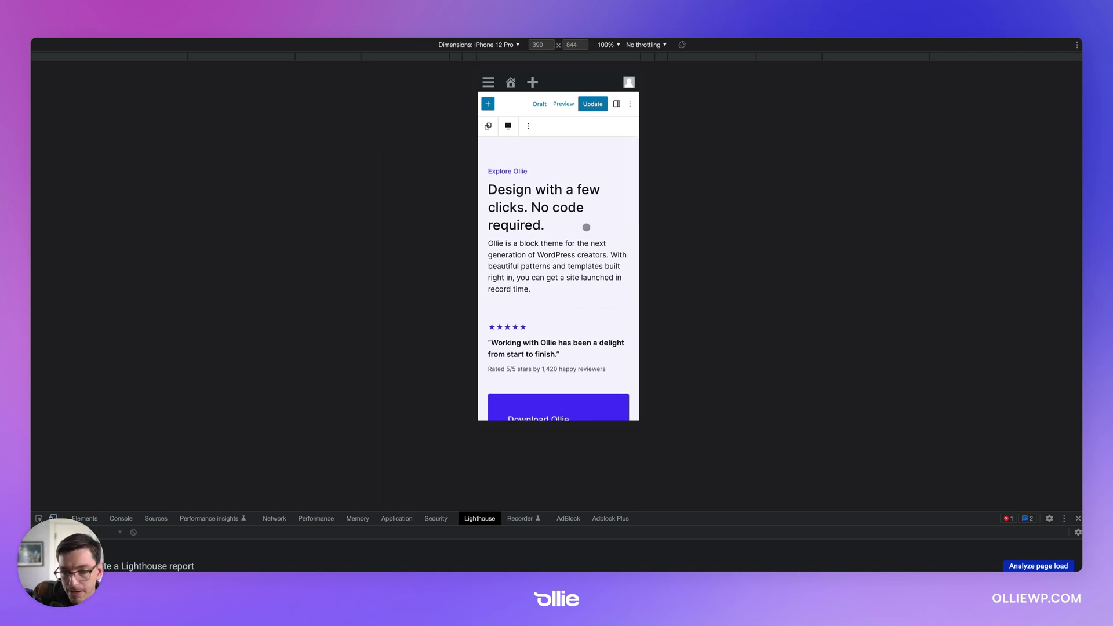
{"action": "scroll", "coordinate": [584, 231], "scroll_direction": "down", "scroll_amount": 3}
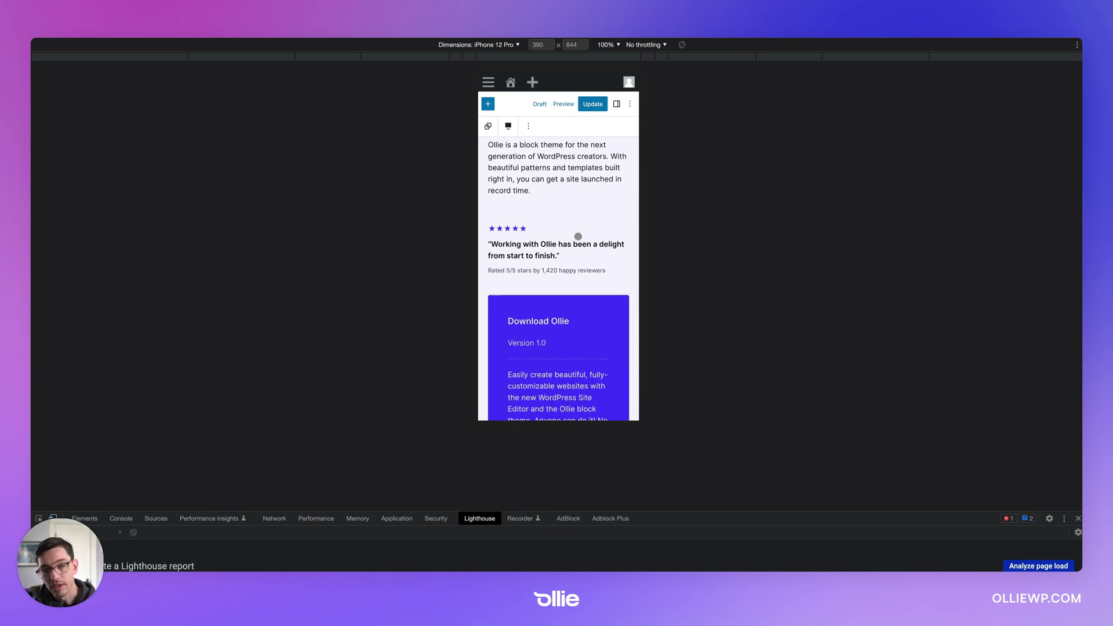
{"action": "scroll", "coordinate": [576, 238], "scroll_direction": "up", "scroll_amount": 4}
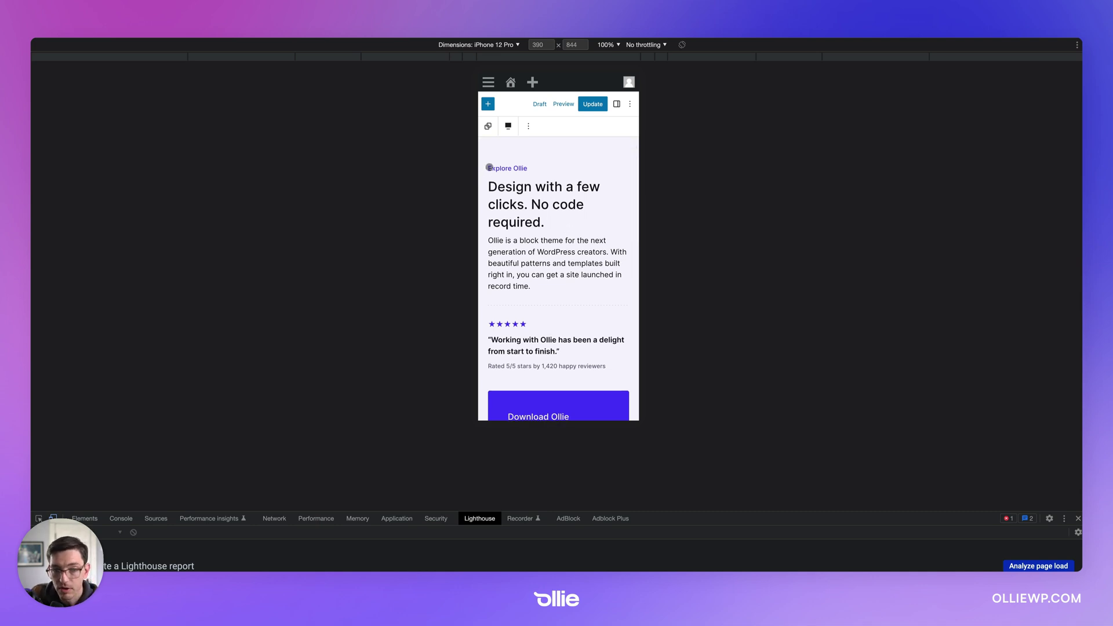
{"action": "scroll", "coordinate": [521, 244], "scroll_direction": "down", "scroll_amount": 3}
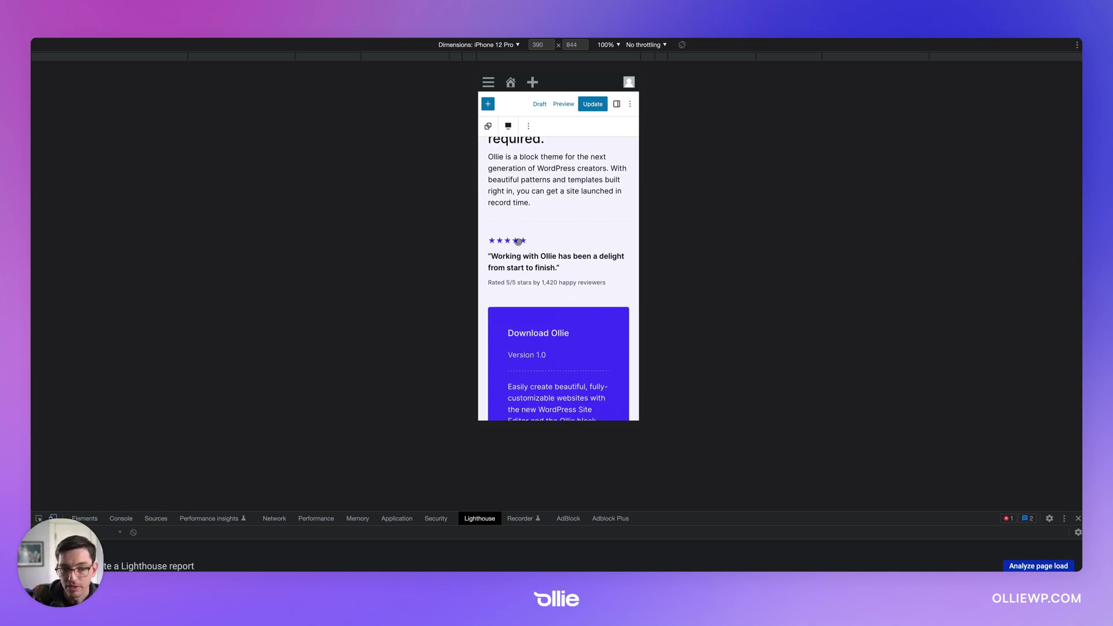
{"action": "scroll", "coordinate": [518, 241], "scroll_direction": "down", "scroll_amount": 6}
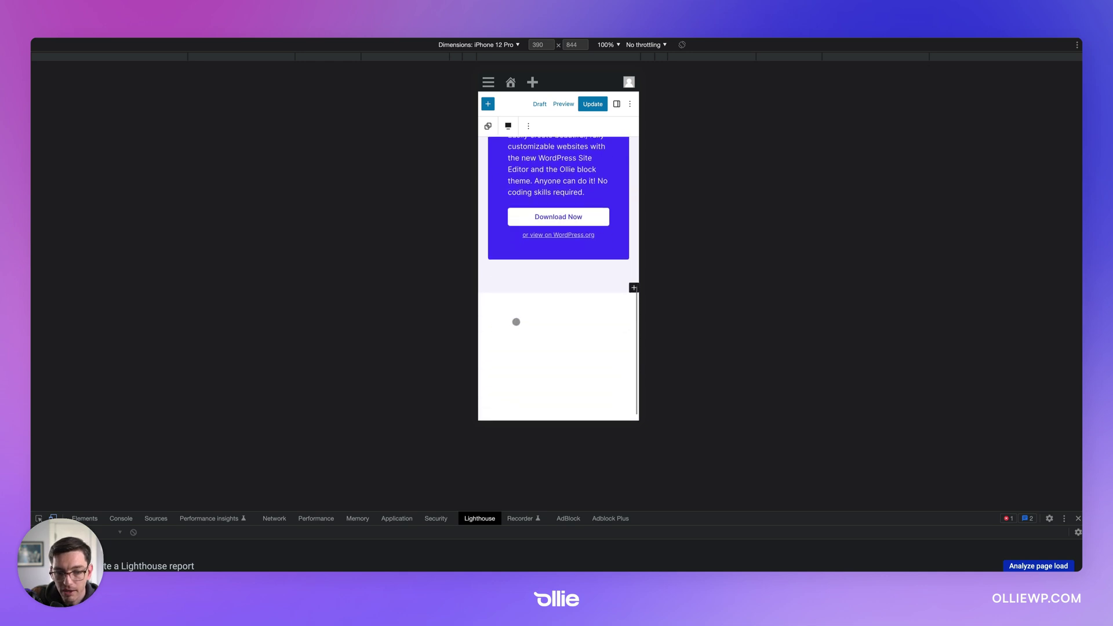
{"action": "scroll", "coordinate": [516, 322], "scroll_direction": "up", "scroll_amount": 5}
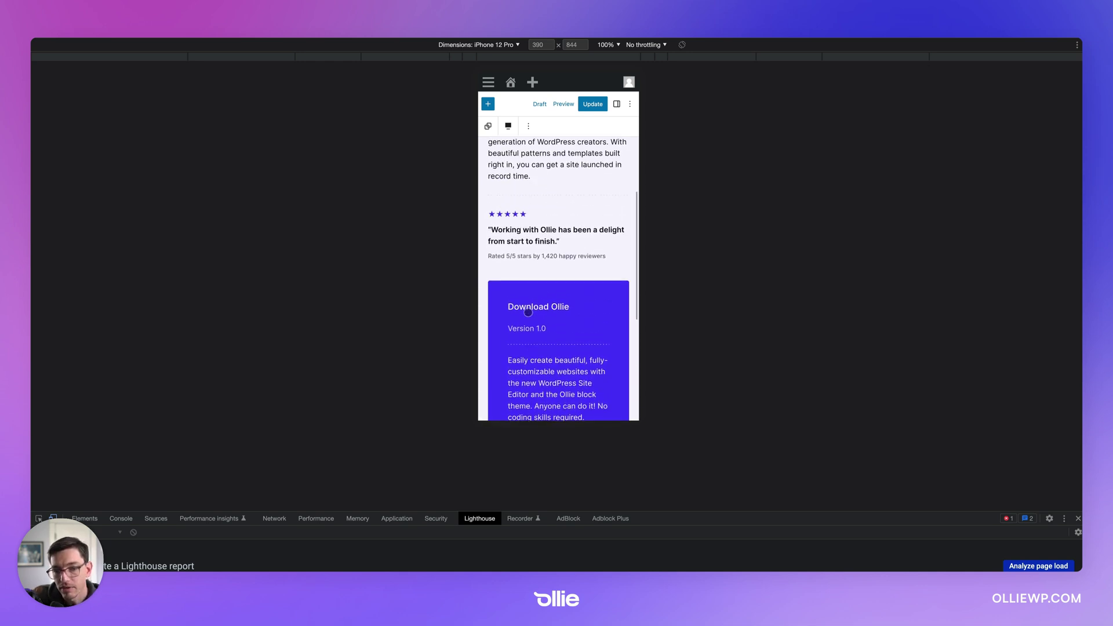
{"action": "scroll", "coordinate": [528, 312], "scroll_direction": "up", "scroll_amount": 4}
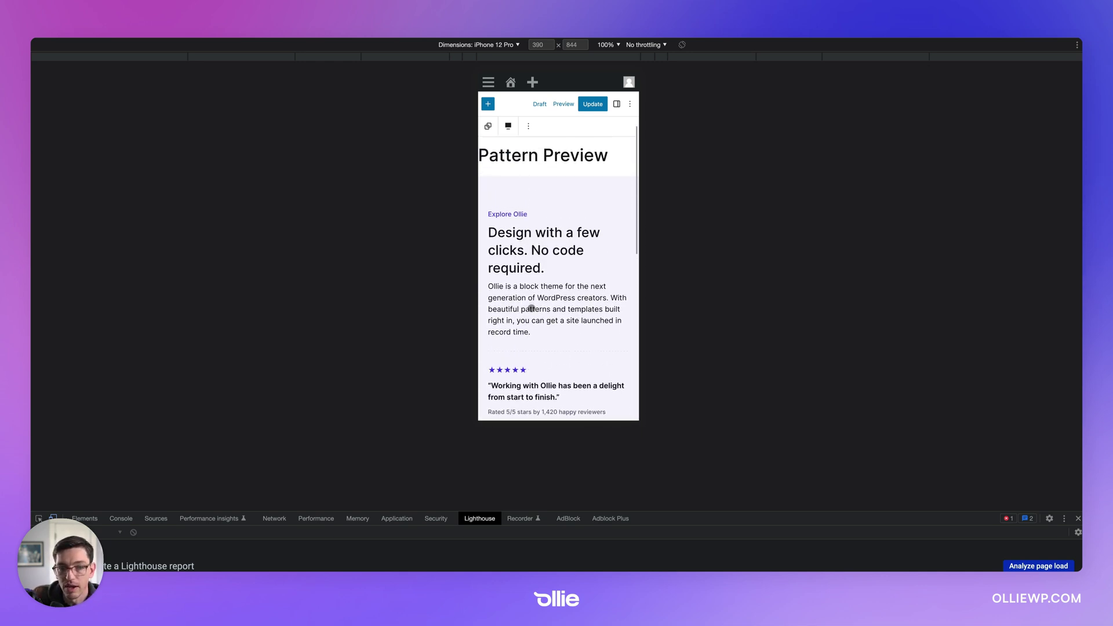
{"action": "scroll", "coordinate": [531, 309], "scroll_direction": "down", "scroll_amount": 1}
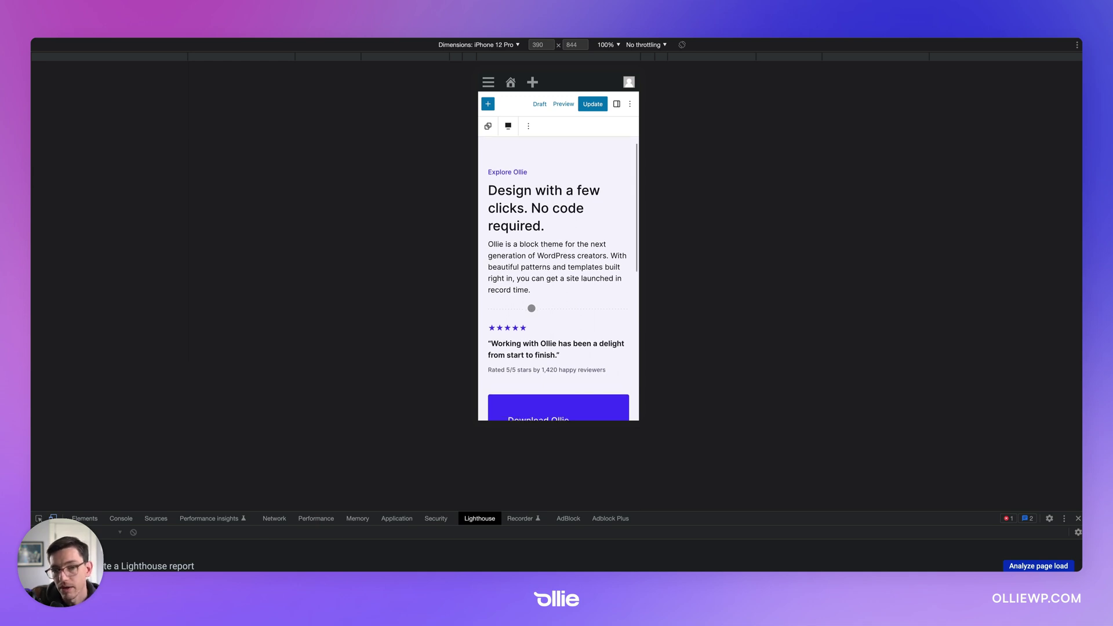
{"action": "scroll", "coordinate": [531, 309], "scroll_direction": "up", "scroll_amount": 1}
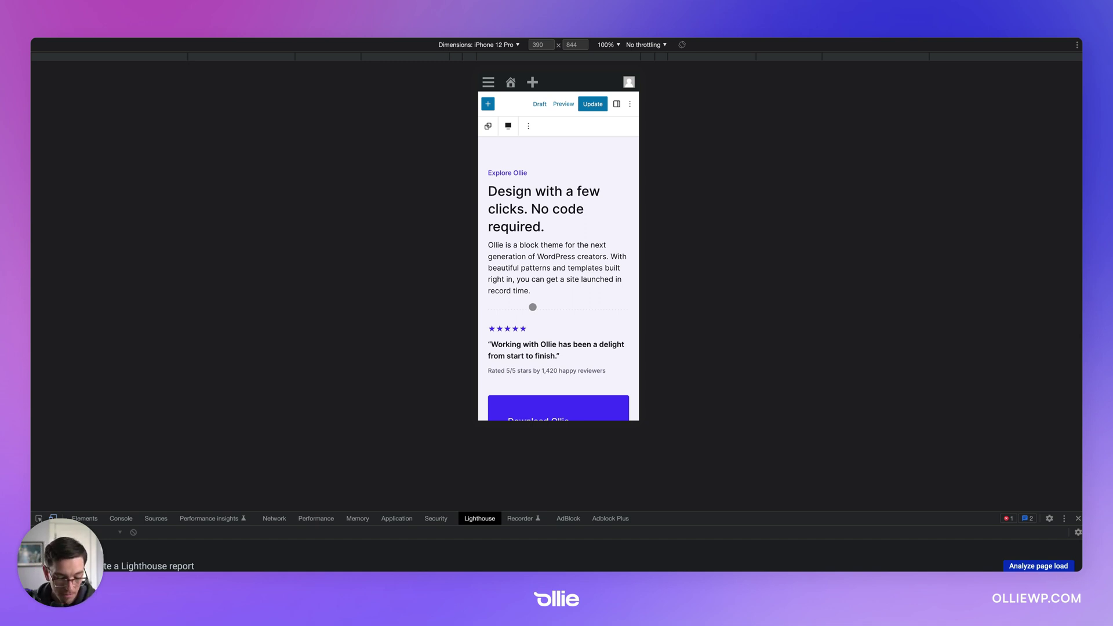
{"action": "key", "text": "super+alt+i"}
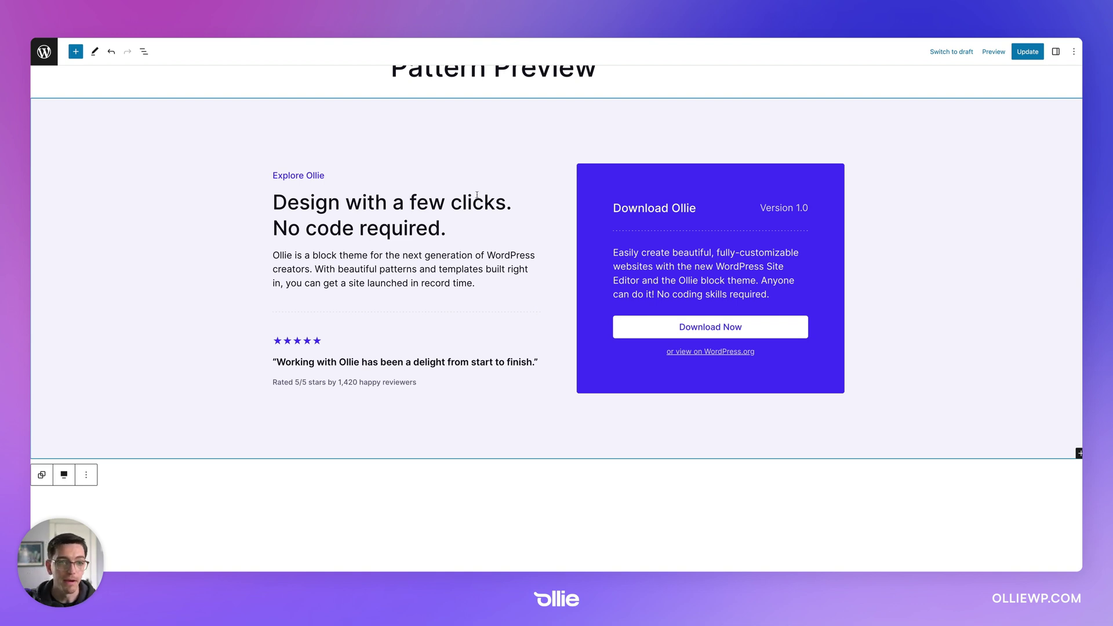
{"action": "scroll", "coordinate": [481, 193], "scroll_direction": "up", "scroll_amount": 2}
{"action": "left_click", "coordinate": [667, 130]}
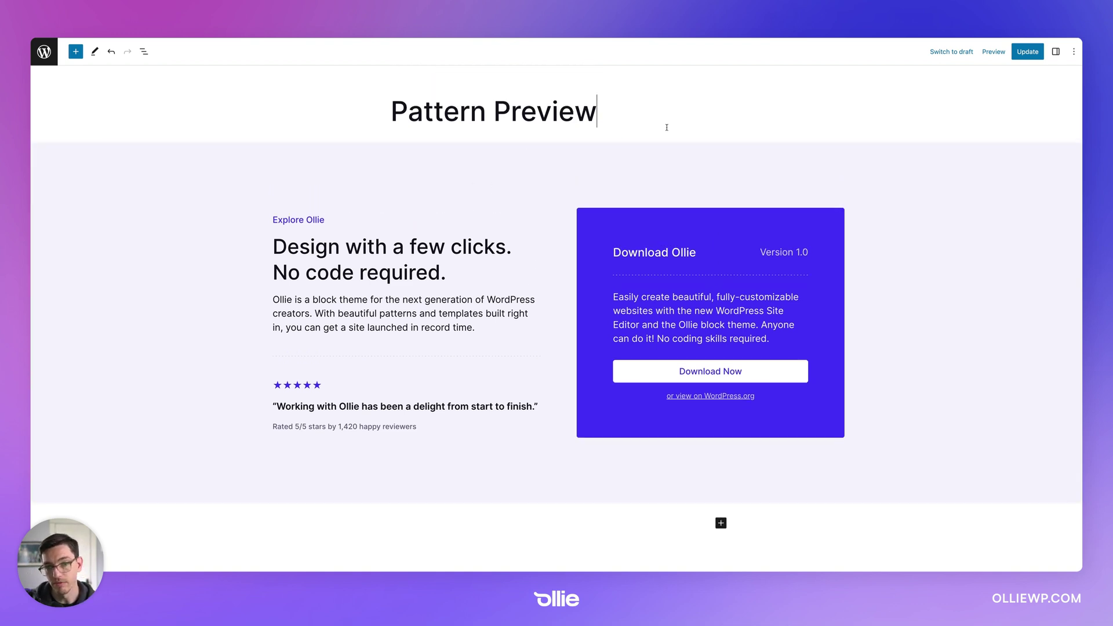